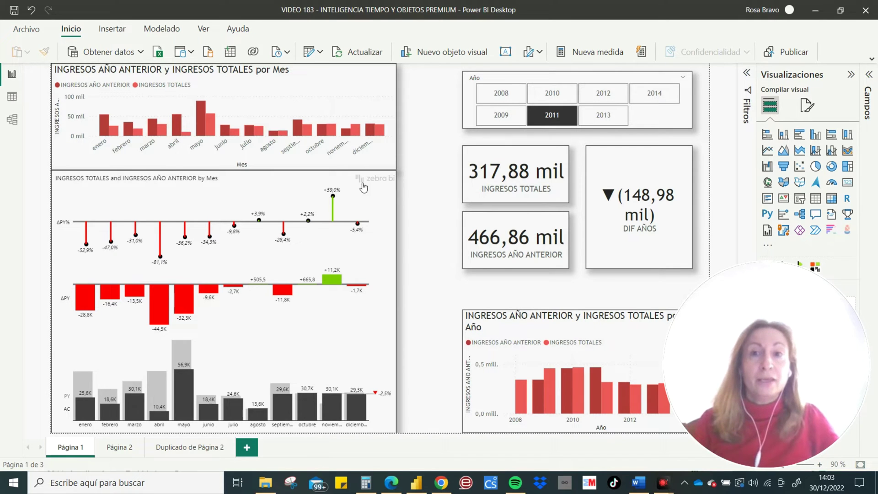
Step: Review the monthly revenue chart and Zebra BI variance chart, then go to Duplicado de Página 2
{"action": "left_click", "coordinate": [311, 81]}
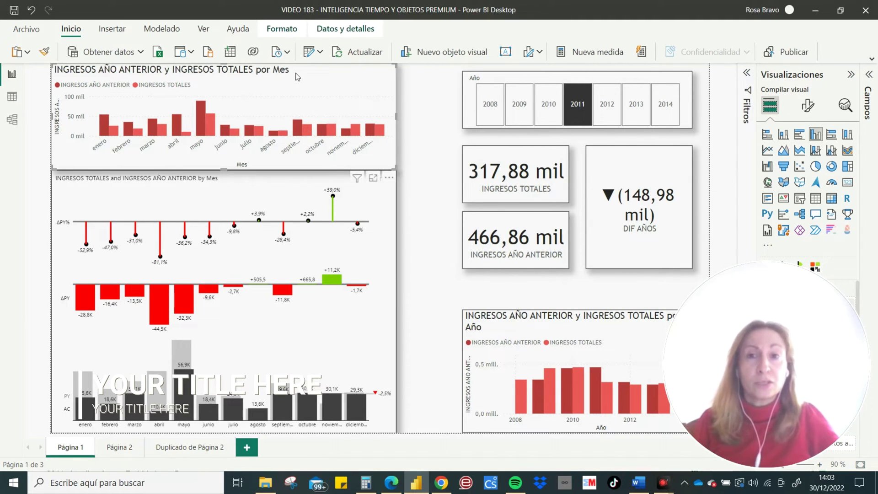
{"action": "left_click", "coordinate": [278, 183]}
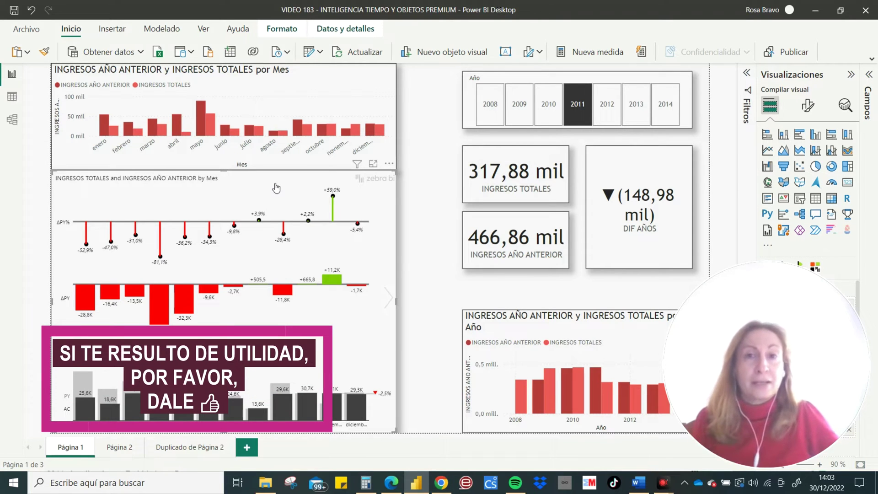
{"action": "mouse_move", "coordinate": [350, 384]}
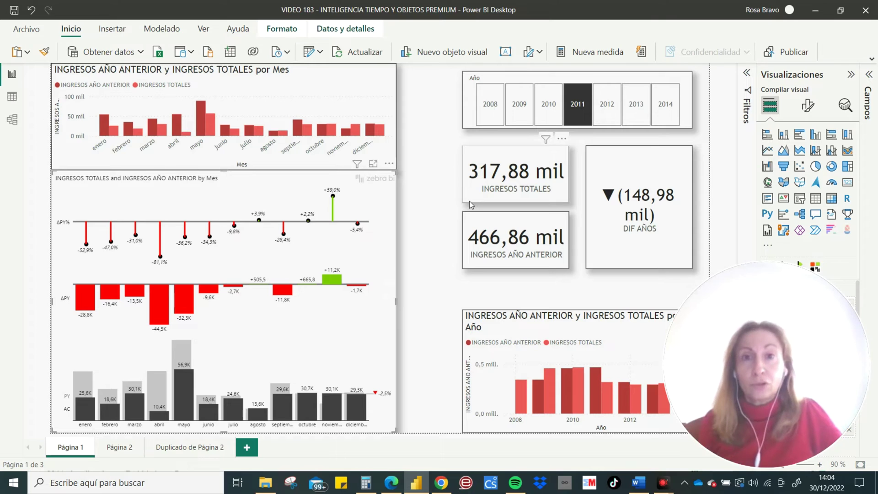
{"action": "left_click", "coordinate": [182, 448]}
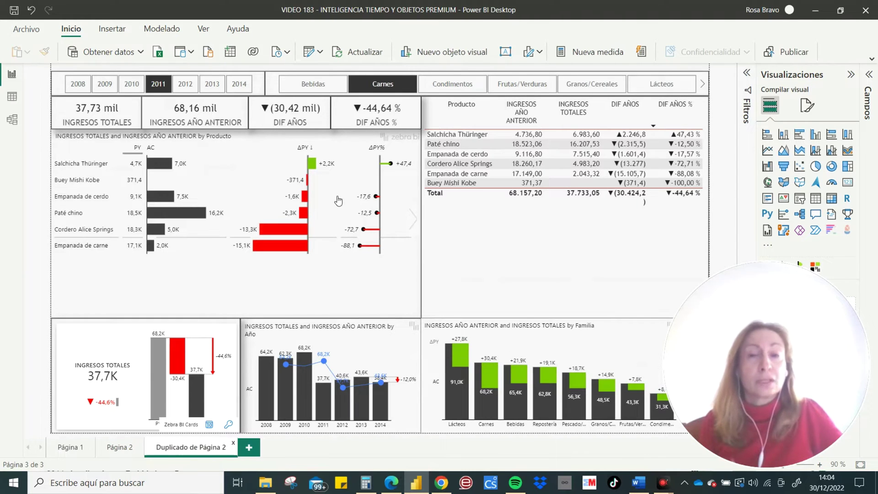
Step: Try years 2013, 2012, 2010, 2009 and 2011 in the Año slicer, ending on 2013
{"action": "left_click", "coordinate": [211, 87]}
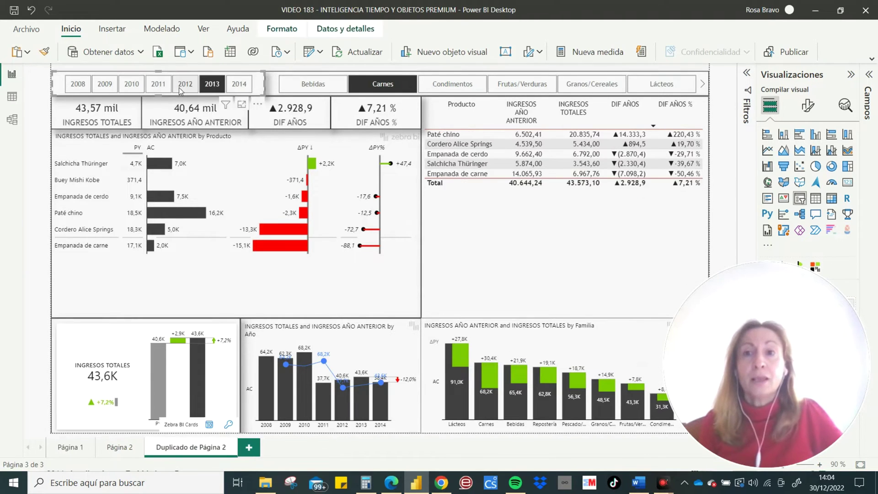
{"action": "left_click", "coordinate": [183, 86]}
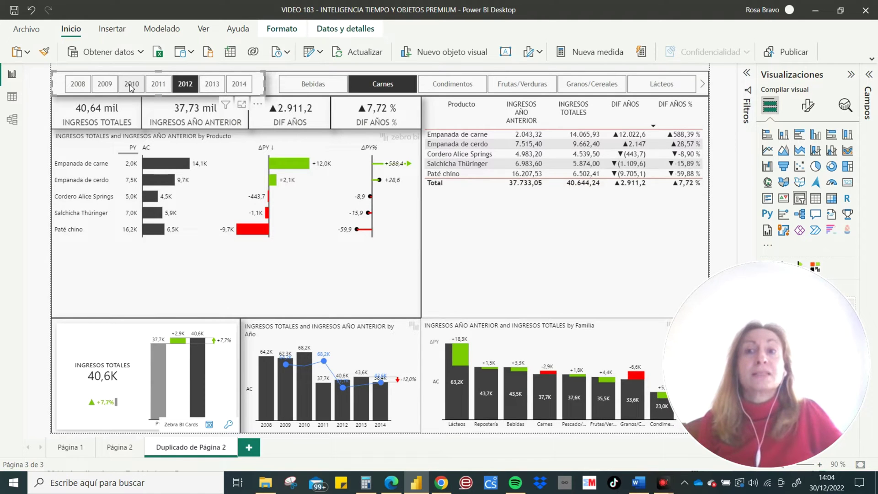
{"action": "left_click", "coordinate": [132, 86]}
{"action": "left_click", "coordinate": [99, 85]}
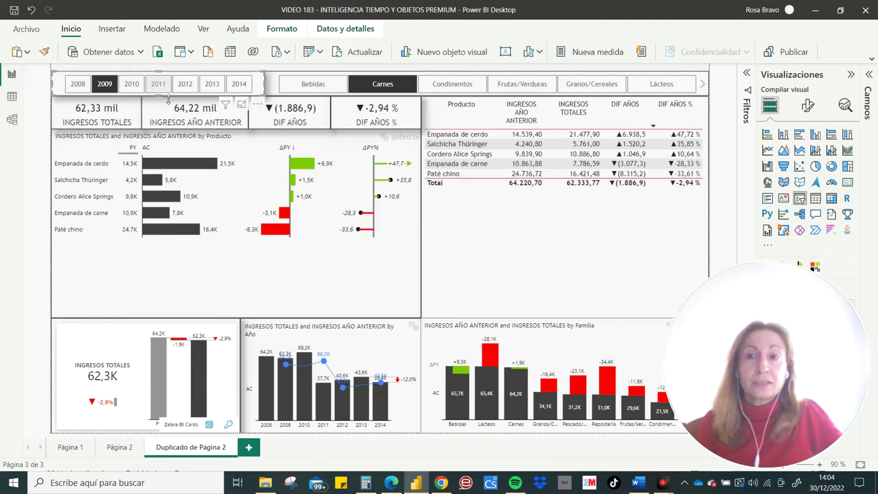
{"action": "left_click", "coordinate": [161, 86]}
{"action": "left_click", "coordinate": [215, 86]}
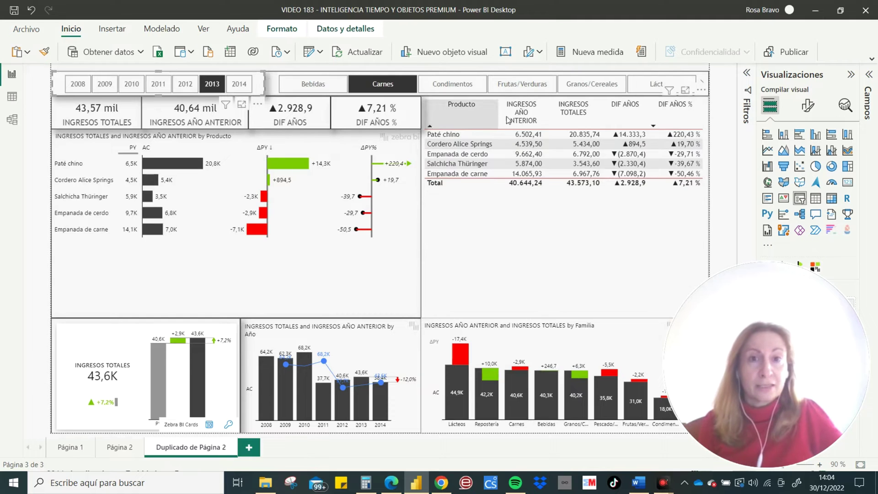
Step: Filter the category to Frutas/Verduras, then Granos/Cereales, and return to Página 1
{"action": "left_click", "coordinate": [530, 84]}
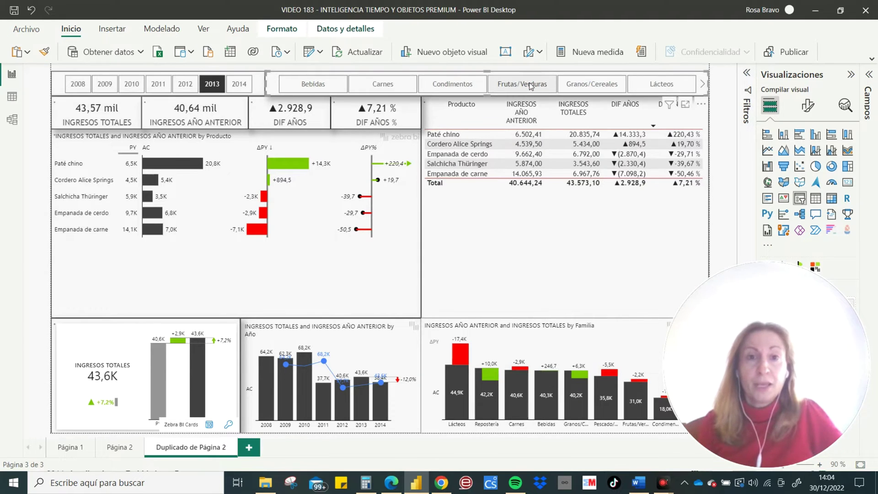
{"action": "left_click", "coordinate": [597, 86]}
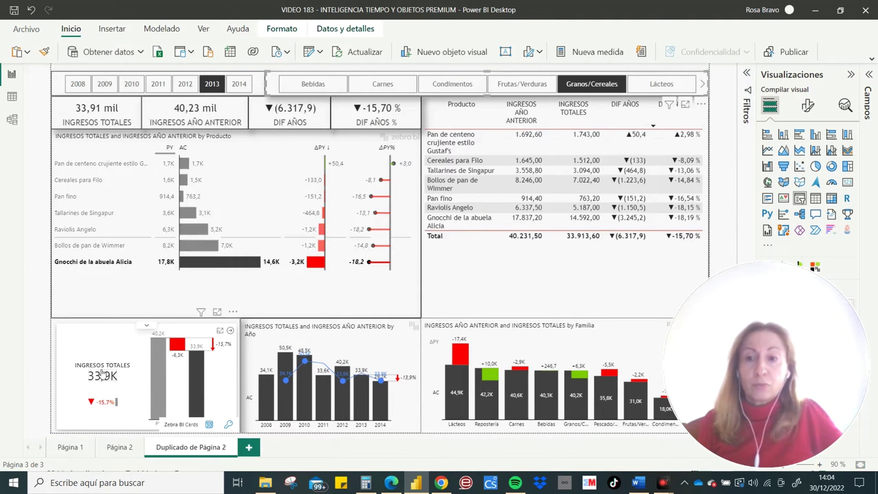
{"action": "left_click", "coordinate": [68, 446]}
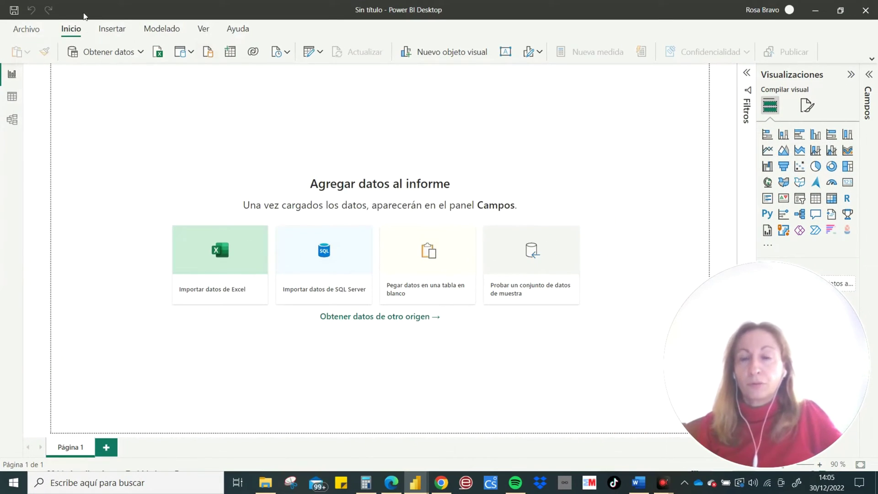
Step: Import from Excel workbook DATOS VIDEO 183.xlsx in the GRABACION VIDEO folder
{"action": "left_click", "coordinate": [140, 52]}
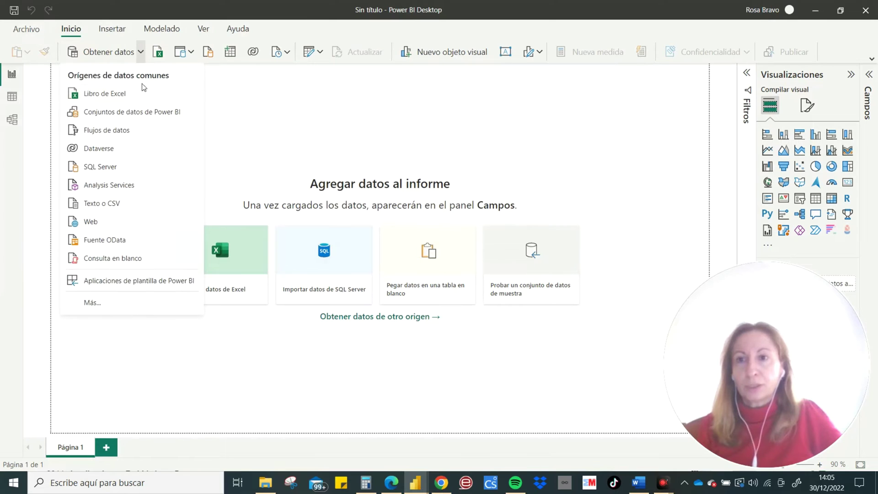
{"action": "left_click", "coordinate": [137, 95]}
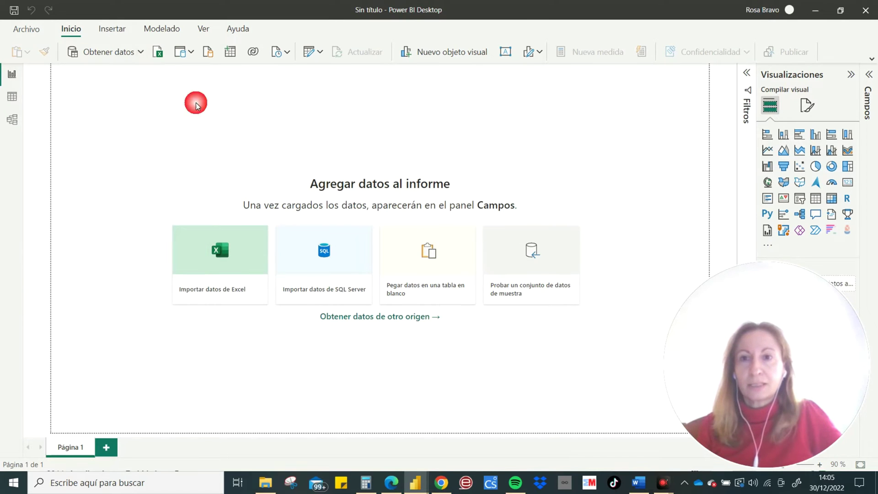
{"action": "double_click", "coordinate": [209, 84]}
{"action": "left_click", "coordinate": [206, 84]}
{"action": "left_click", "coordinate": [452, 256]}
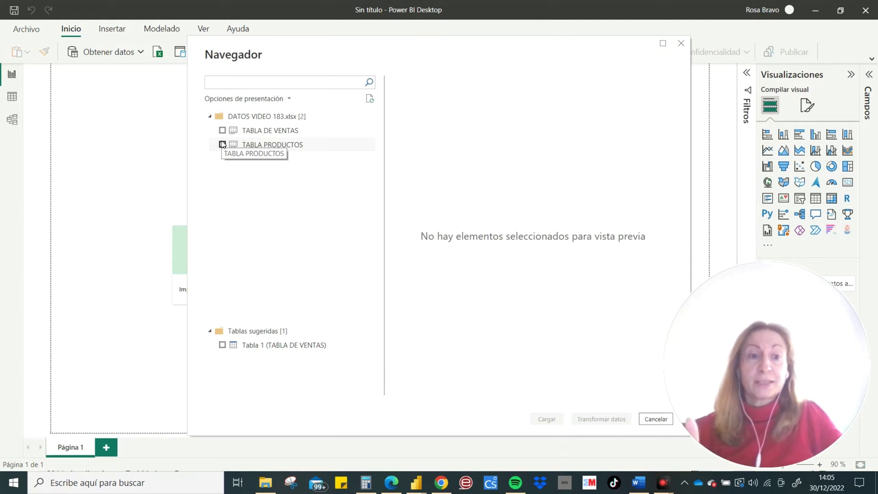
Step: Preview, select and load both TABLA DE VENTAS and TABLA PRODUCTOS
{"action": "left_click", "coordinate": [253, 134]}
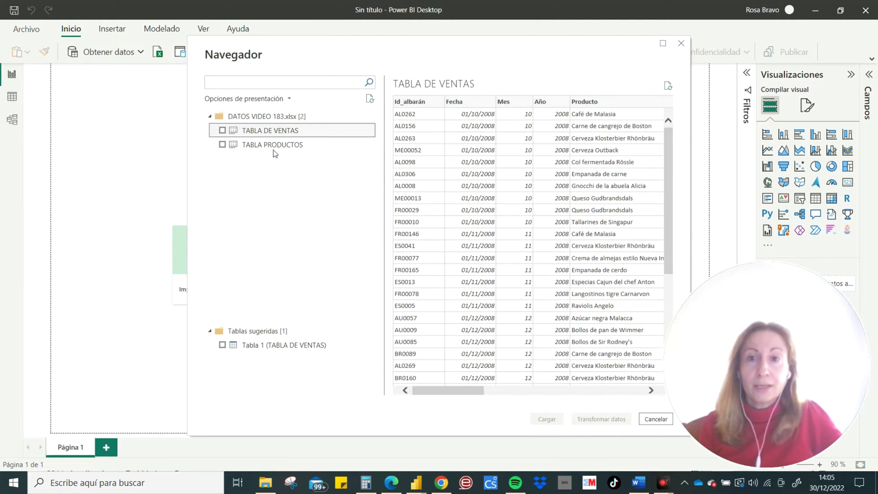
{"action": "left_click", "coordinate": [267, 149]}
{"action": "left_click", "coordinate": [222, 130]}
{"action": "left_click", "coordinate": [222, 145]}
{"action": "left_click", "coordinate": [547, 419]}
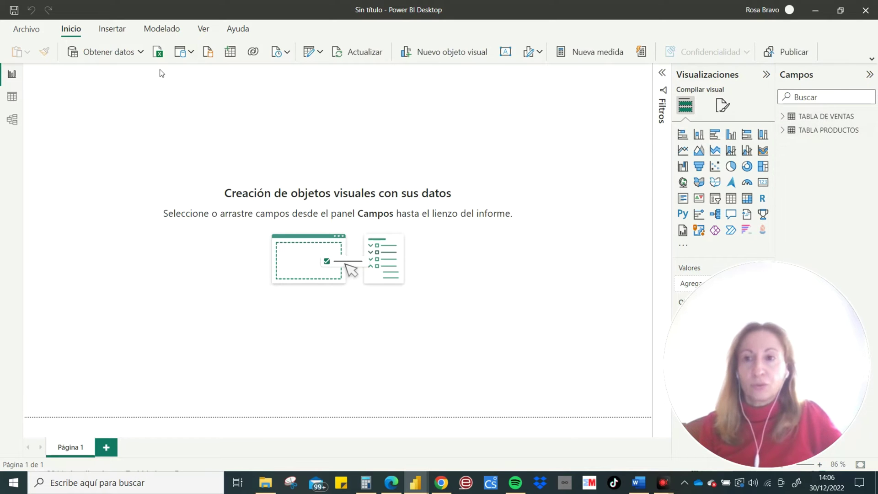
Step: In Data view, inspect TABLA DE VENTAS columns from Id_albarán through ING PPTOS
{"action": "left_click", "coordinate": [12, 97]}
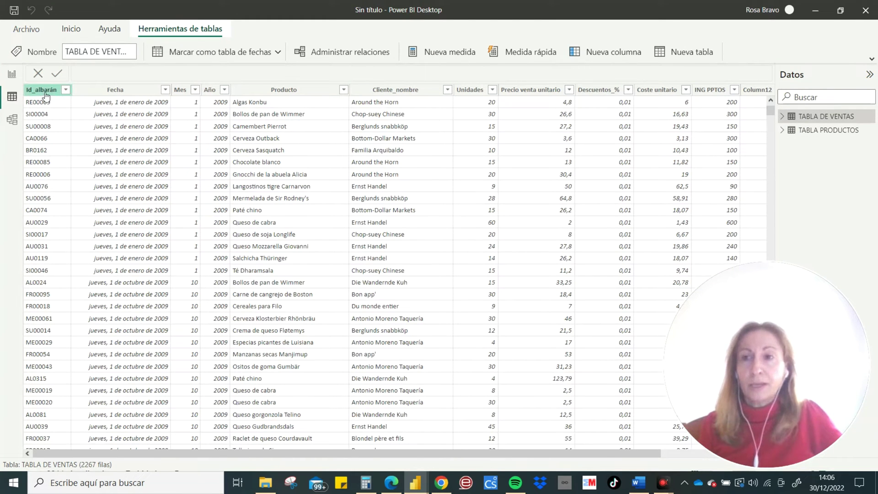
{"action": "left_click", "coordinate": [44, 91]}
{"action": "left_click", "coordinate": [131, 93]}
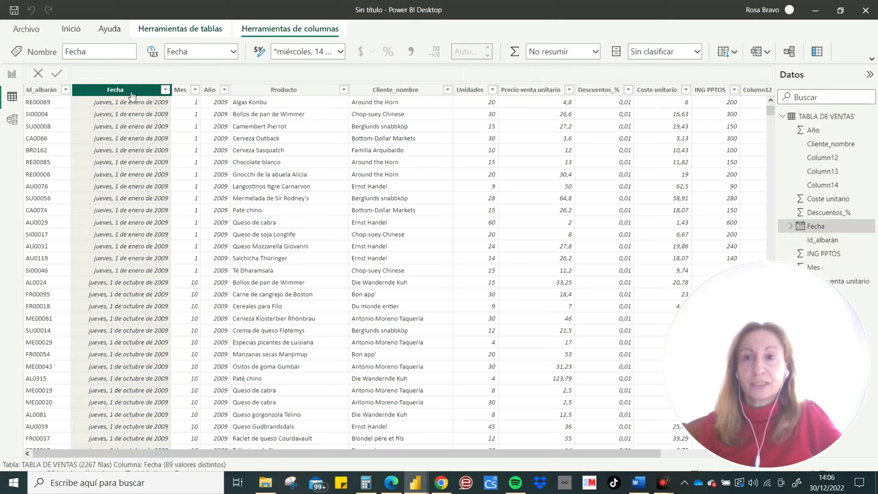
{"action": "left_click", "coordinate": [181, 90]}
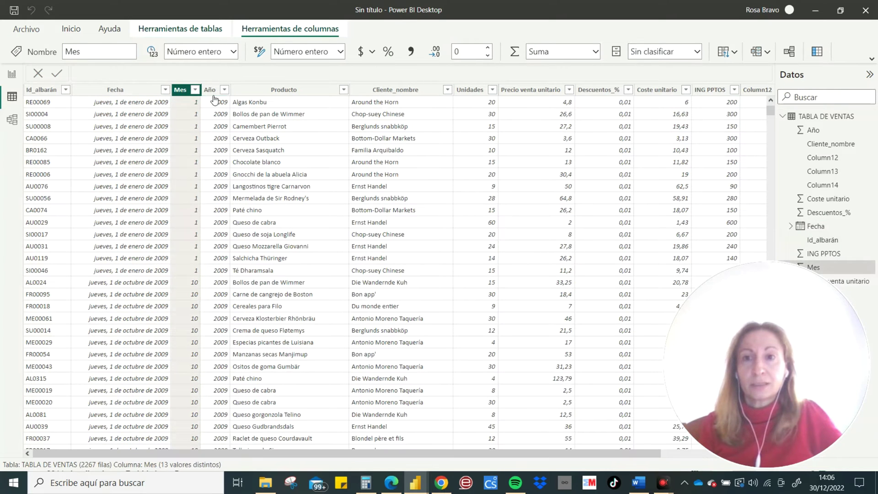
{"action": "left_click", "coordinate": [211, 90]}
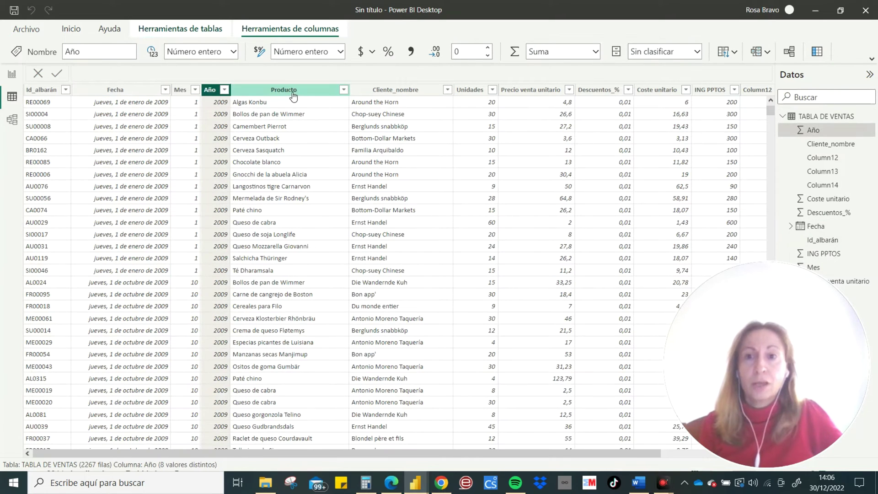
{"action": "left_click", "coordinate": [287, 91]}
{"action": "left_click", "coordinate": [403, 90]}
{"action": "left_click", "coordinate": [471, 91]}
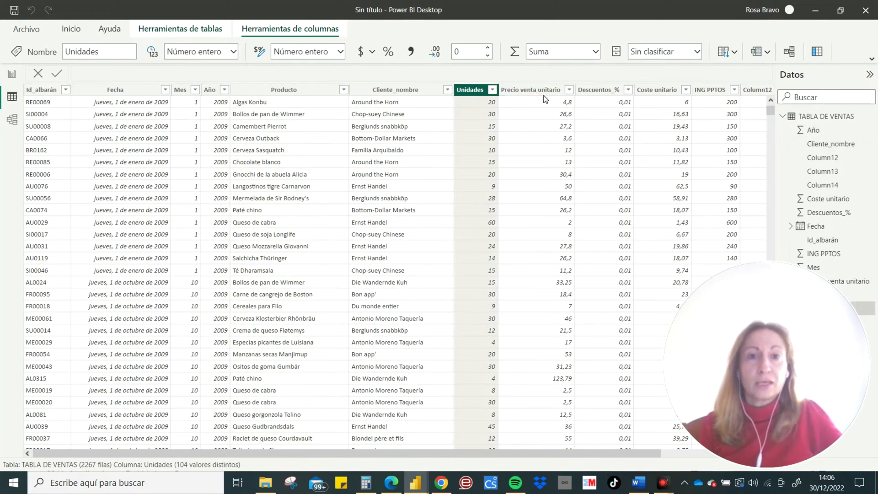
{"action": "left_click", "coordinate": [544, 92]}
{"action": "left_click", "coordinate": [603, 91]}
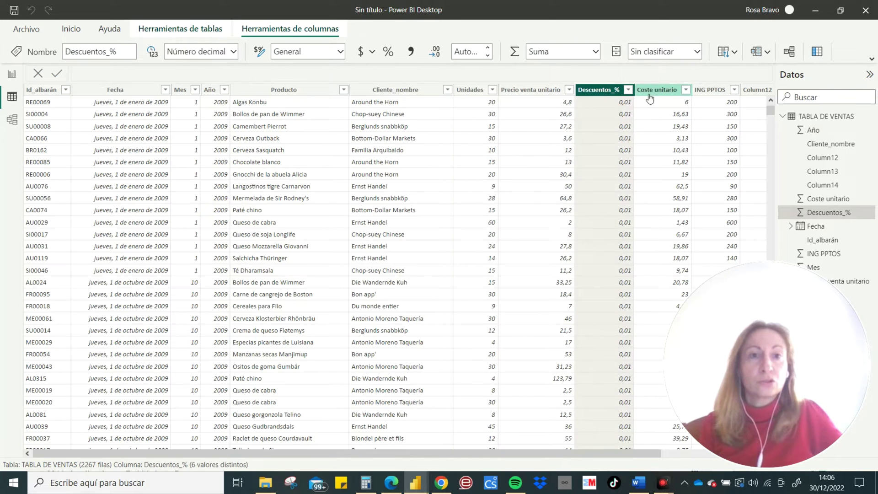
{"action": "left_click", "coordinate": [656, 92]}
{"action": "left_click", "coordinate": [710, 91]}
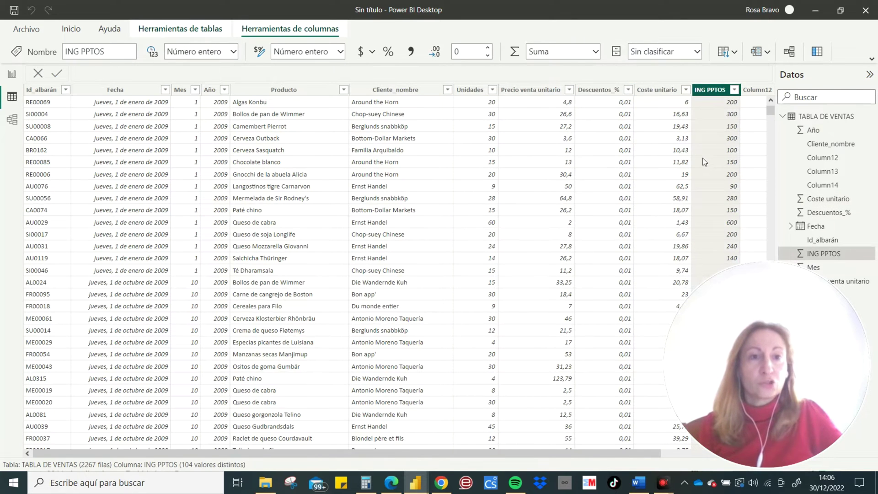
Step: Scroll through the sales rows, then display the TABLA PRODUCTOS data
{"action": "scroll", "coordinate": [615, 435], "scroll_direction": "right", "scroll_amount": 3}
{"action": "scroll", "coordinate": [615, 435], "scroll_direction": "left", "scroll_amount": 3}
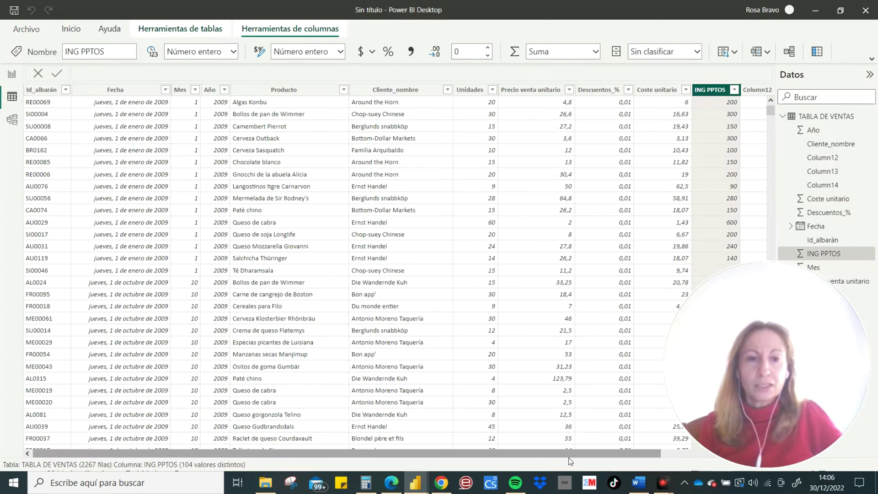
{"action": "scroll", "coordinate": [685, 199], "scroll_direction": "right", "scroll_amount": 3}
{"action": "scroll", "coordinate": [465, 229], "scroll_direction": "down", "scroll_amount": 5}
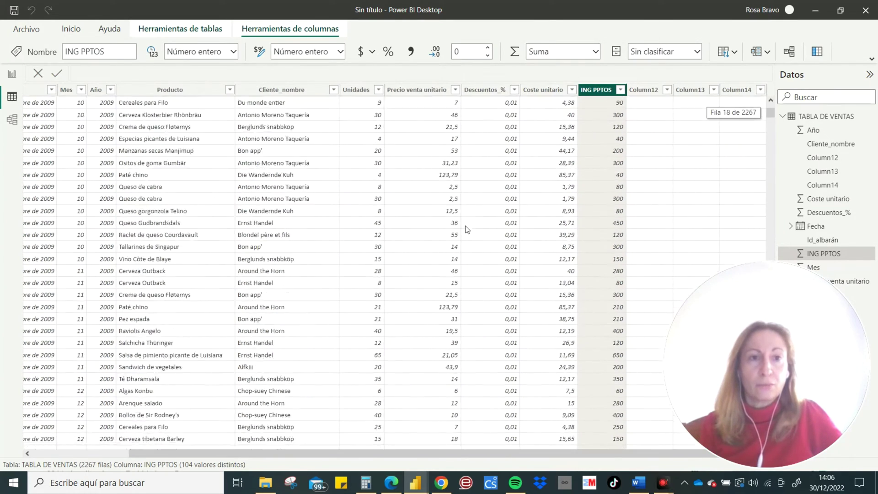
{"action": "scroll", "coordinate": [466, 201], "scroll_direction": "down", "scroll_amount": 7}
{"action": "scroll", "coordinate": [466, 169], "scroll_direction": "down", "scroll_amount": 5}
{"action": "scroll", "coordinate": [457, 167], "scroll_direction": "down", "scroll_amount": 5}
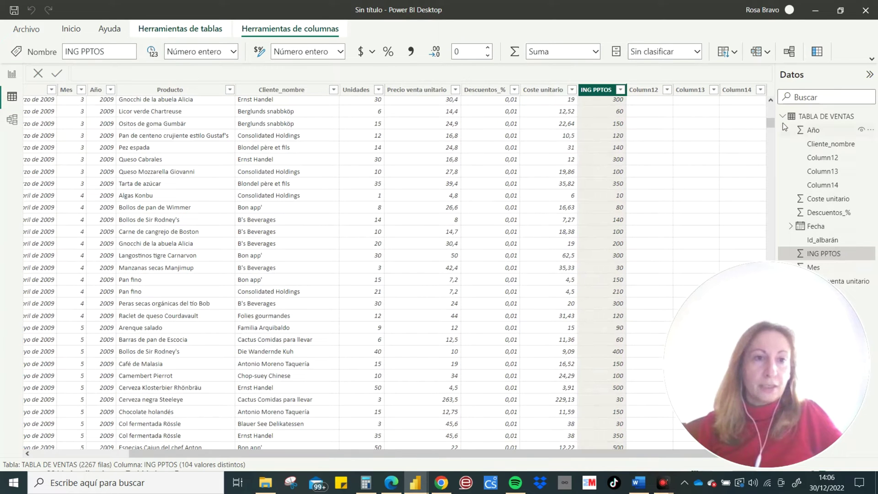
{"action": "left_click", "coordinate": [788, 117]}
{"action": "left_click", "coordinate": [818, 130]}
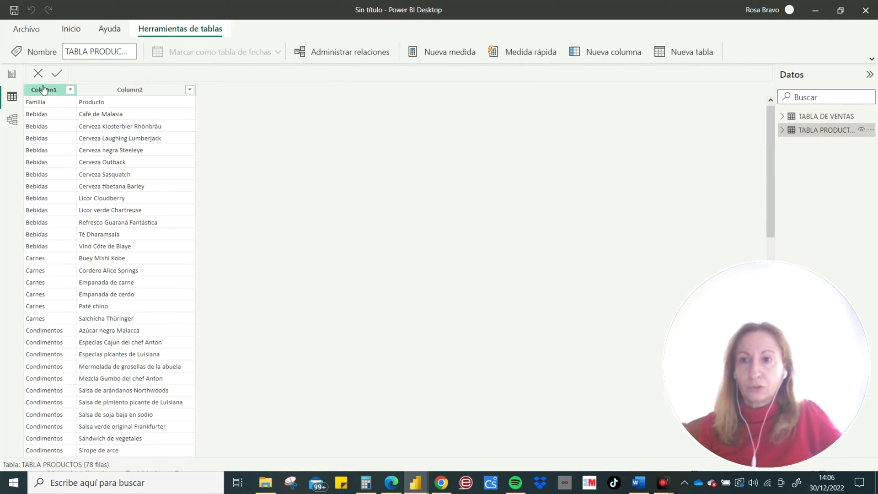
{"action": "left_click", "coordinate": [70, 30]}
Step: In Power Query, remove empty Column12–Column14 and blank rows from TABLA DE VENTAS
{"action": "left_click", "coordinate": [292, 54]}
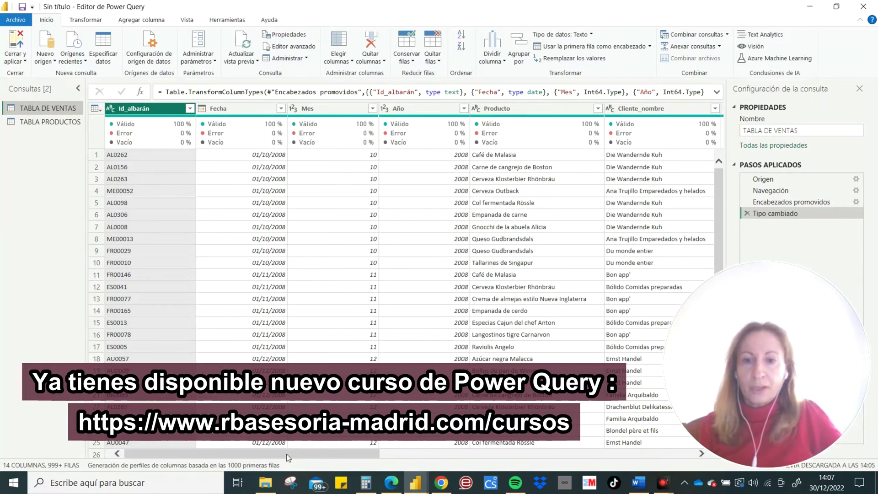
{"action": "left_click_drag", "start_coordinate": [286, 453], "coordinate": [370, 453]}
{"action": "left_click", "coordinate": [686, 453]}
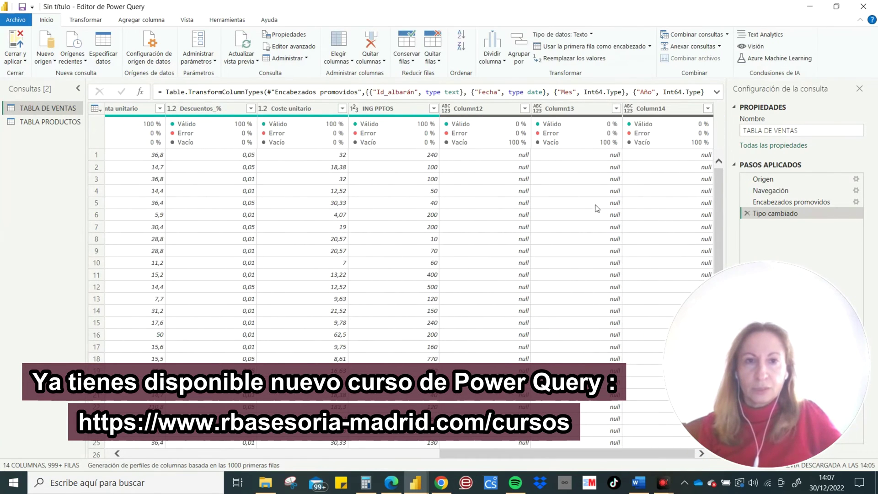
{"action": "left_click", "coordinate": [472, 111]}
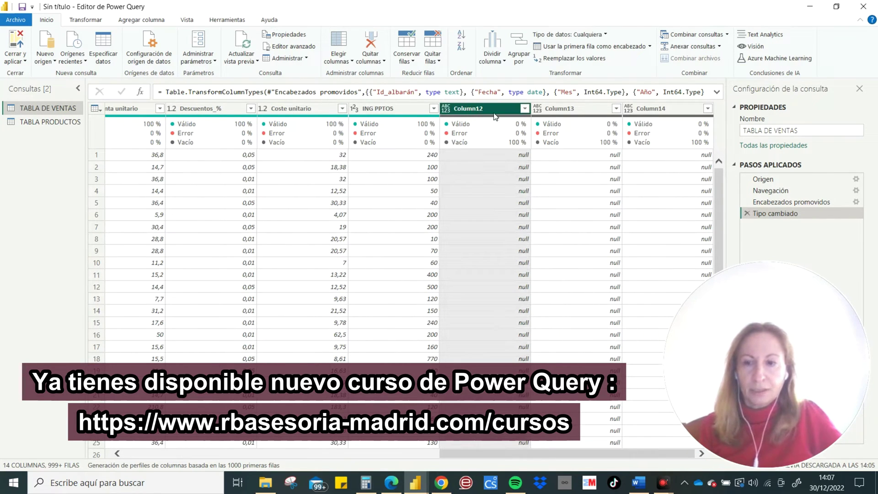
{"action": "left_click", "coordinate": [568, 110], "text": "shift"}
{"action": "left_click", "coordinate": [655, 109], "text": "shift"}
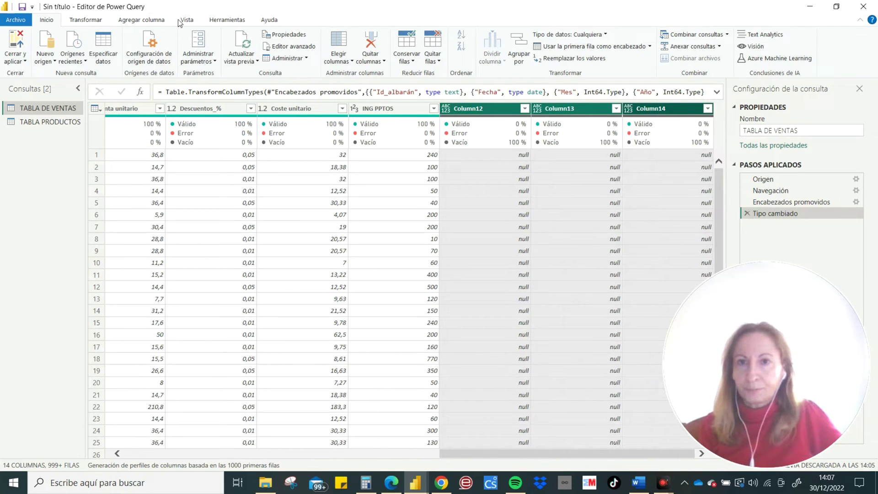
{"action": "left_click", "coordinate": [382, 62]}
{"action": "left_click", "coordinate": [385, 72]}
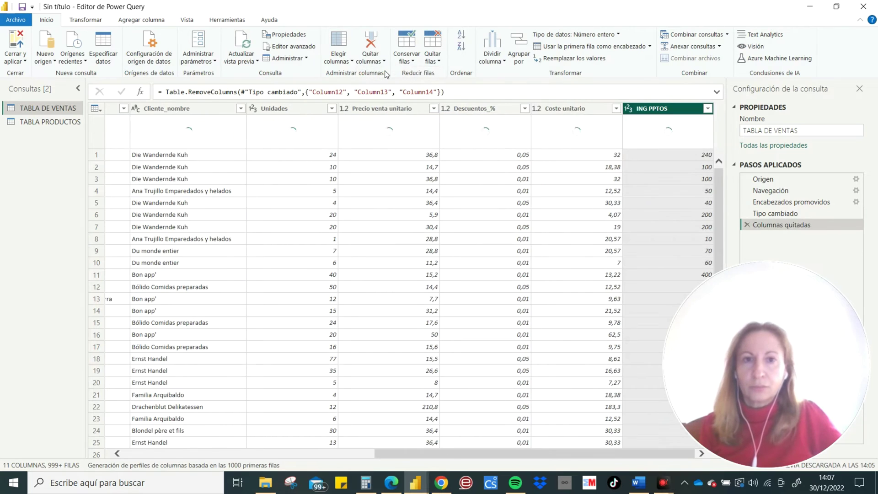
{"action": "left_click", "coordinate": [435, 65]}
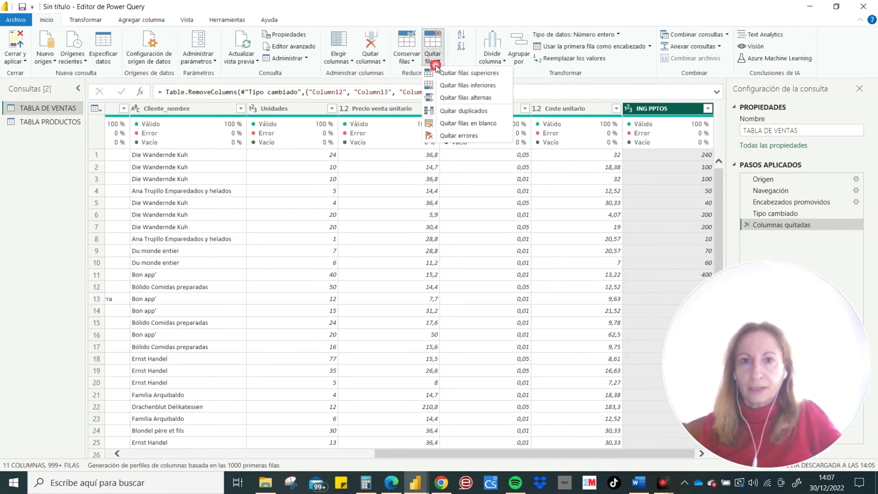
{"action": "left_click", "coordinate": [460, 124]}
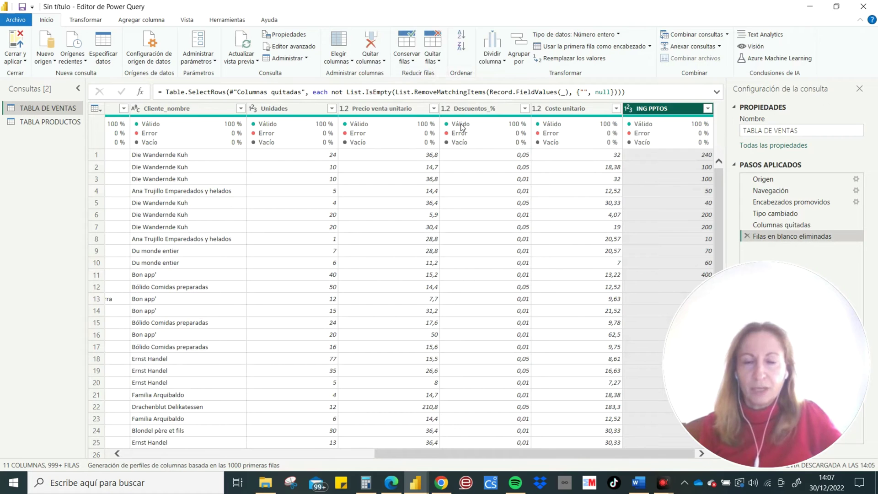
Step: Promote TABLA PRODUCTOS' first row to headers and apply the changes
{"action": "left_click", "coordinate": [42, 120]}
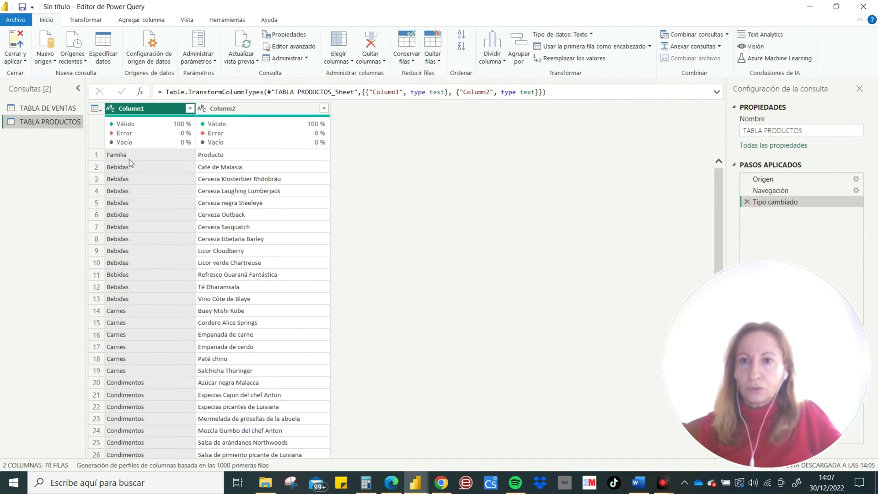
{"action": "left_click", "coordinate": [560, 47]}
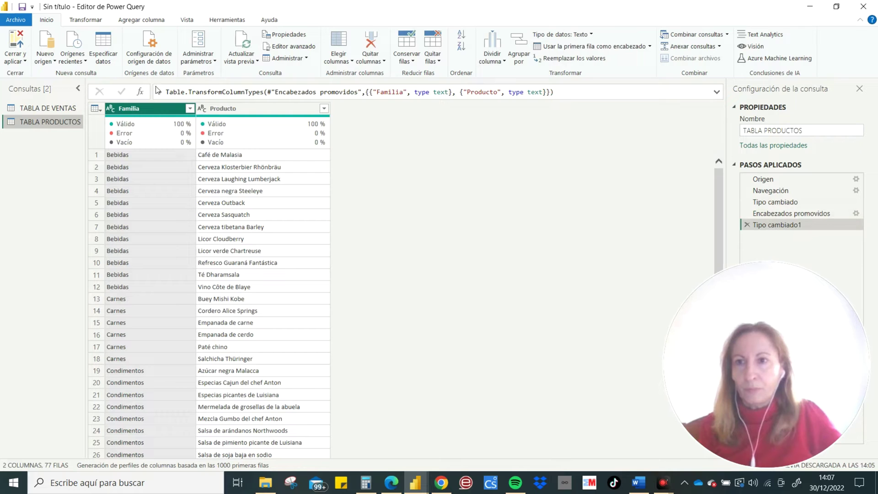
{"action": "left_click", "coordinate": [25, 62]}
{"action": "left_click", "coordinate": [29, 74]}
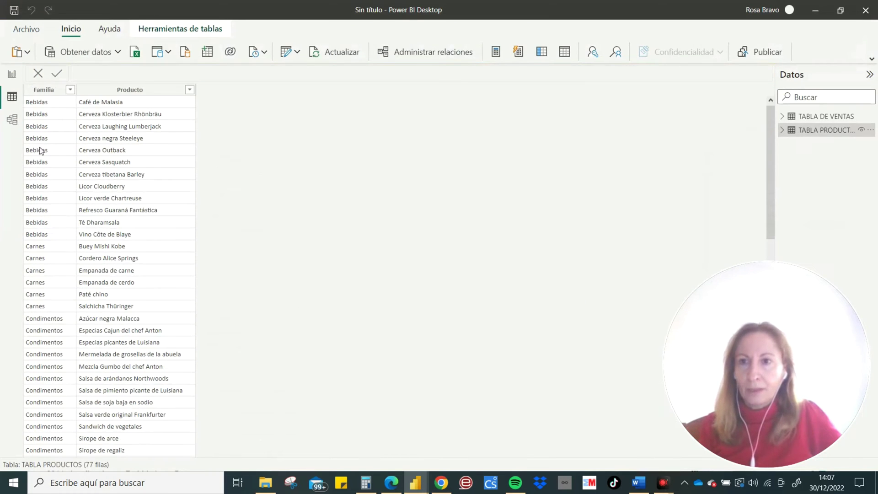
Step: Check the Producto relationship between TABLA DE VENTAS and TABLA PRODUCTOS in Model view, then return to Report view
{"action": "left_click", "coordinate": [826, 116]}
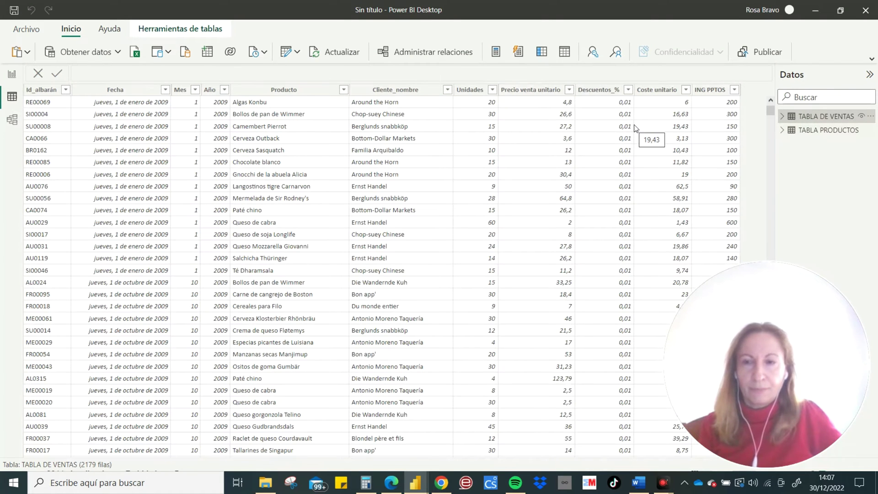
{"action": "left_click", "coordinate": [12, 120]}
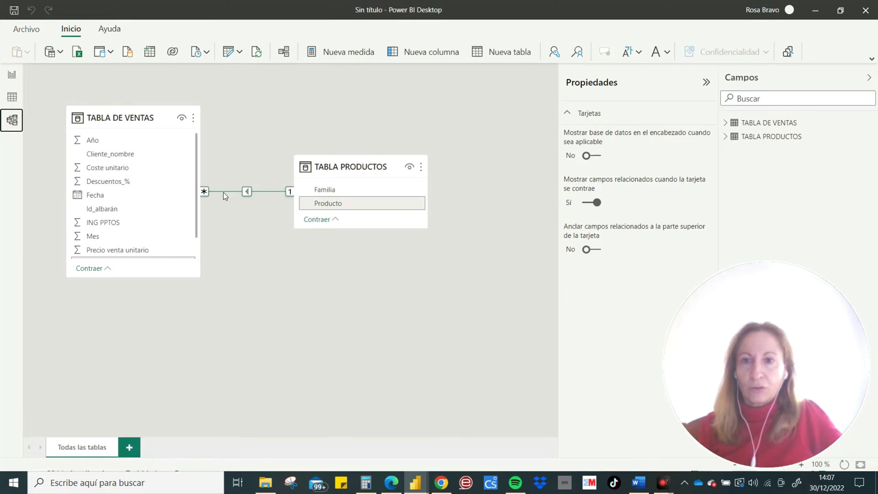
{"action": "left_click_drag", "start_coordinate": [139, 283], "coordinate": [130, 396]}
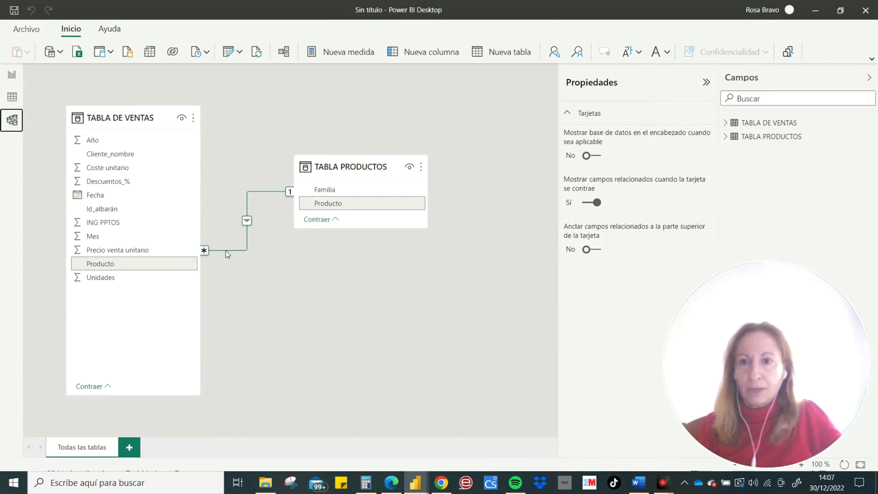
{"action": "mouse_move", "coordinate": [133, 263]}
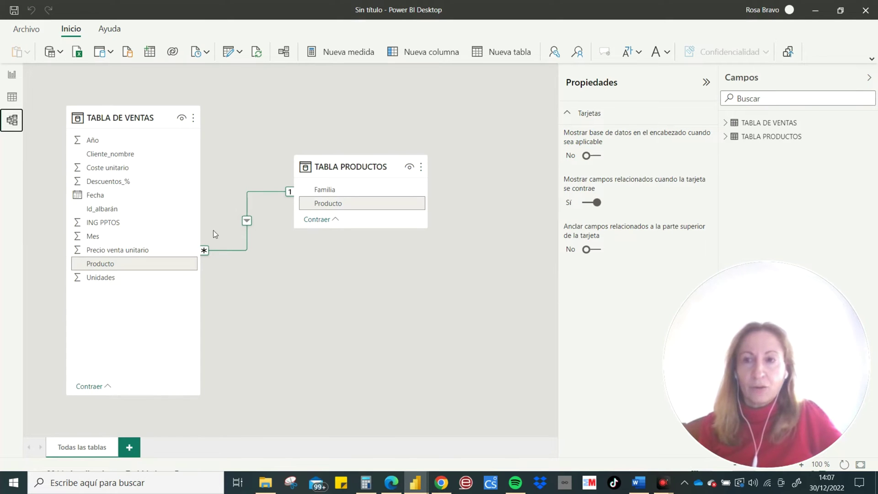
{"action": "left_click", "coordinate": [12, 75]}
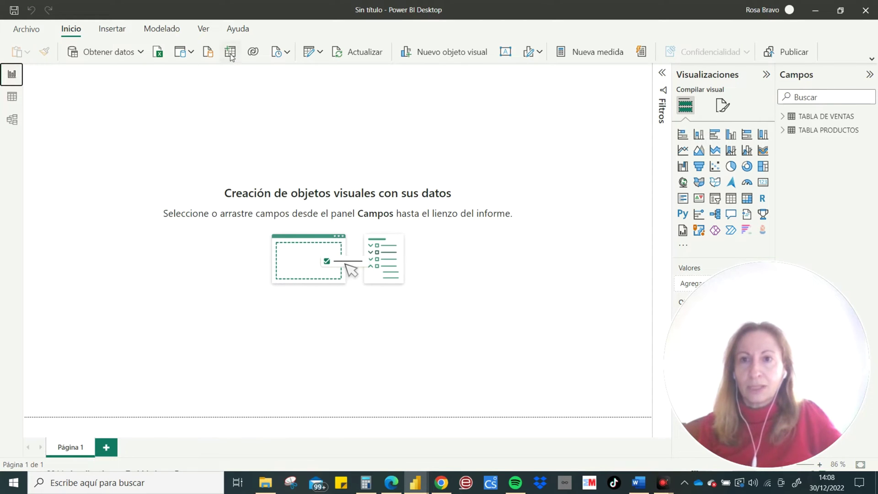
Step: Create the calculated table CALENDARIO = CALENDARAUTO() via Modelado > Nueva tabla
{"action": "left_click", "coordinate": [154, 29]}
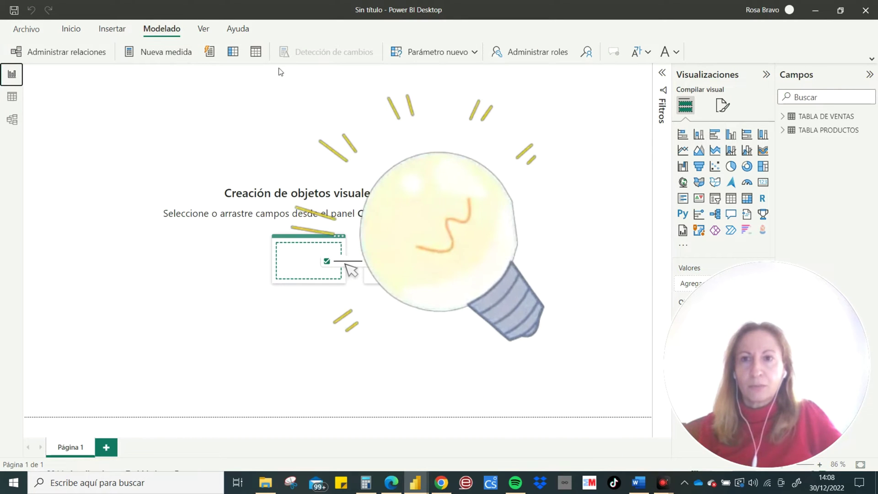
{"action": "left_click", "coordinate": [256, 51]}
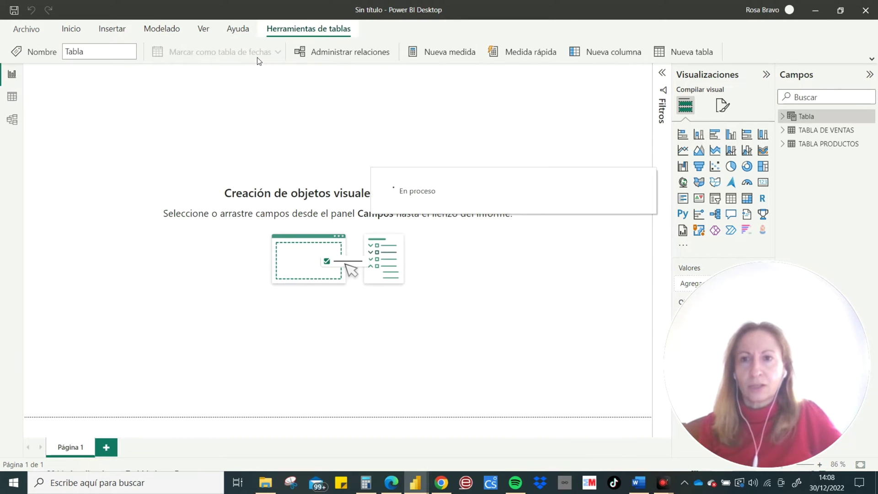
{"action": "key", "text": "BackSpace"}
{"action": "type", "text": "CALENDARI"}
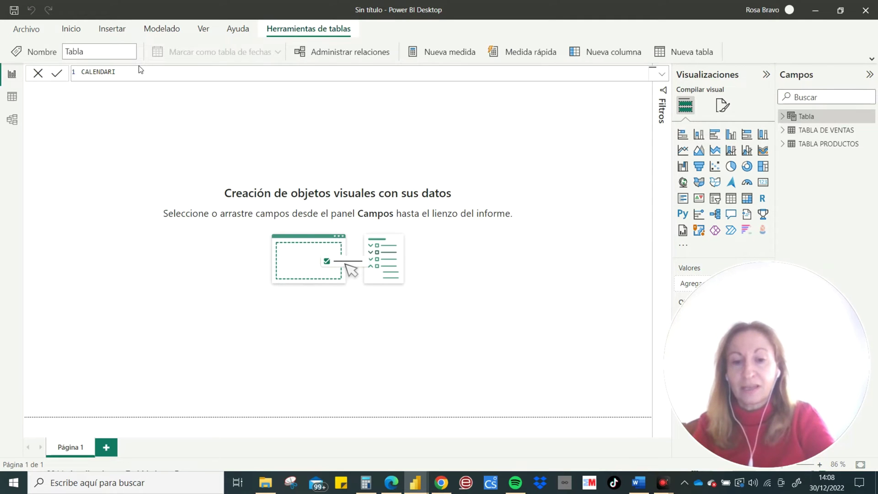
{"action": "type", "text": "O="}
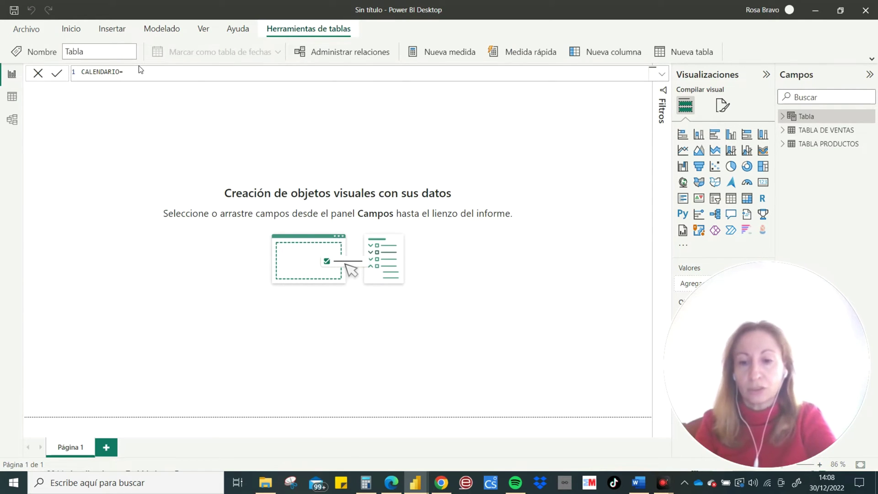
{"action": "type", "text": "CALENDA"}
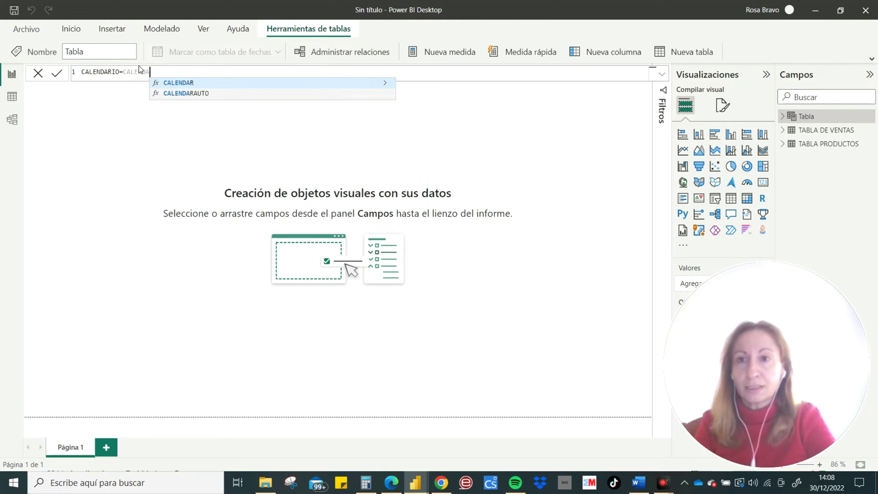
{"action": "type", "text": "R"}
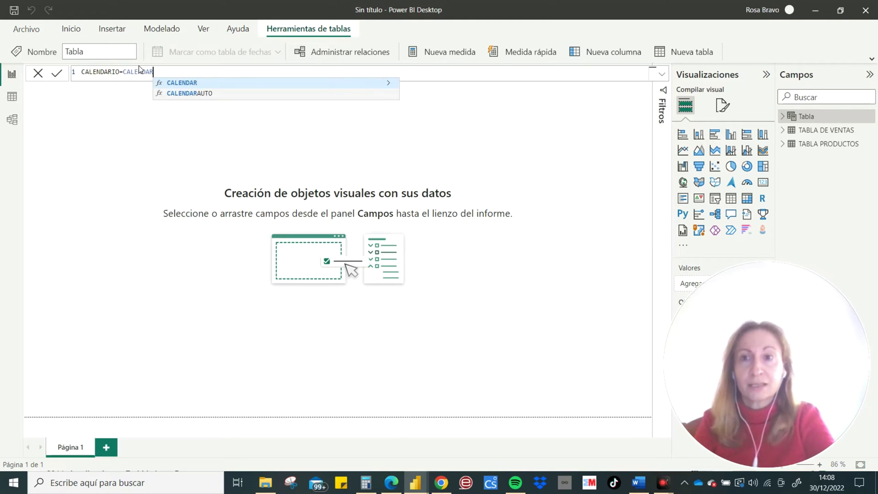
{"action": "type", "text": "AUTO"}
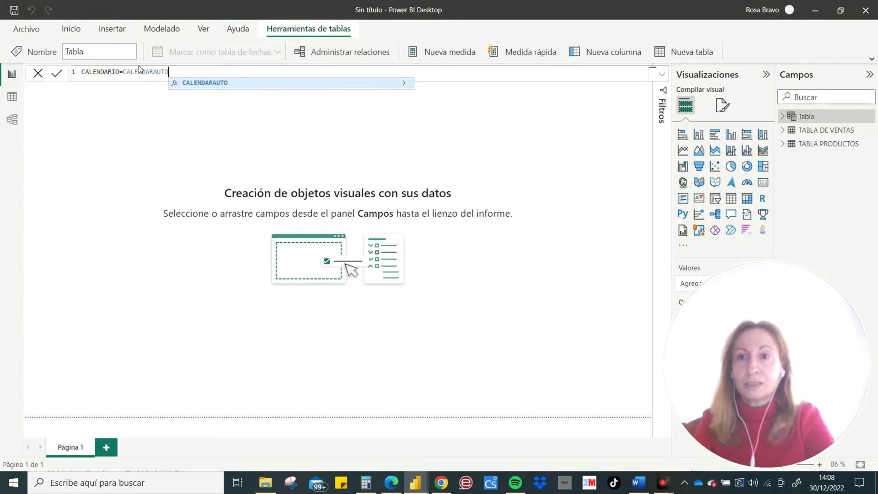
{"action": "type", "text": "("}
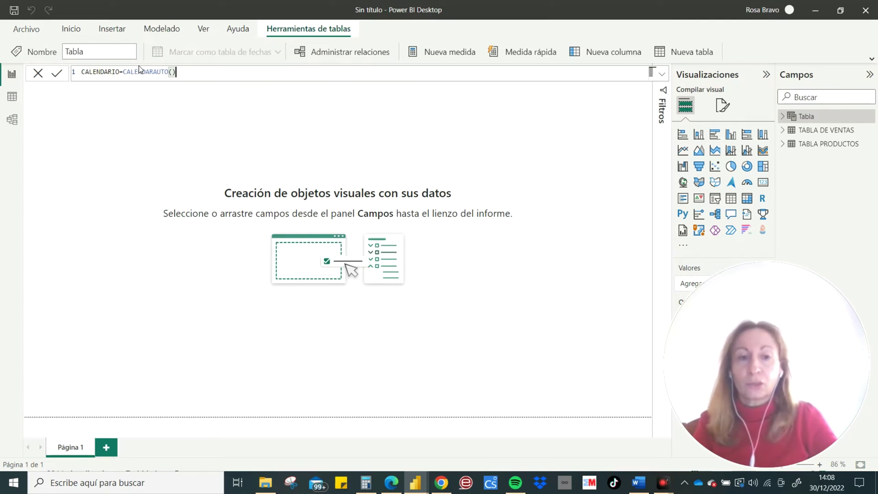
{"action": "key", "text": "Return"}
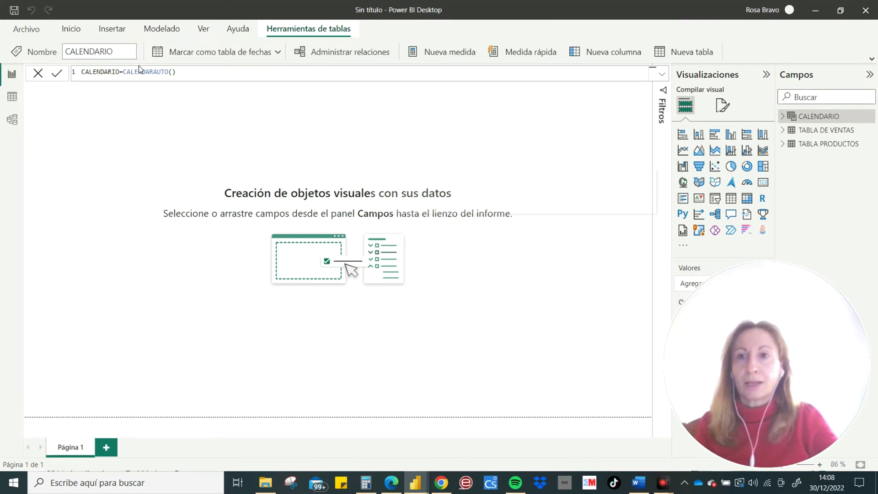
{"action": "mouse_move", "coordinate": [826, 131]}
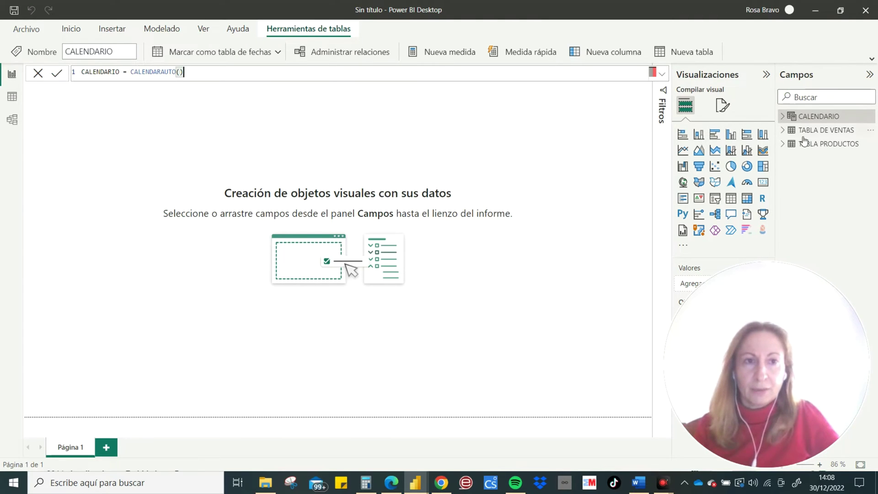
Step: Move the CALENDARIO card below TABLA PRODUCTOS and verify its Date–Fecha link to TABLA DE VENTAS
{"action": "left_click", "coordinate": [12, 96]}
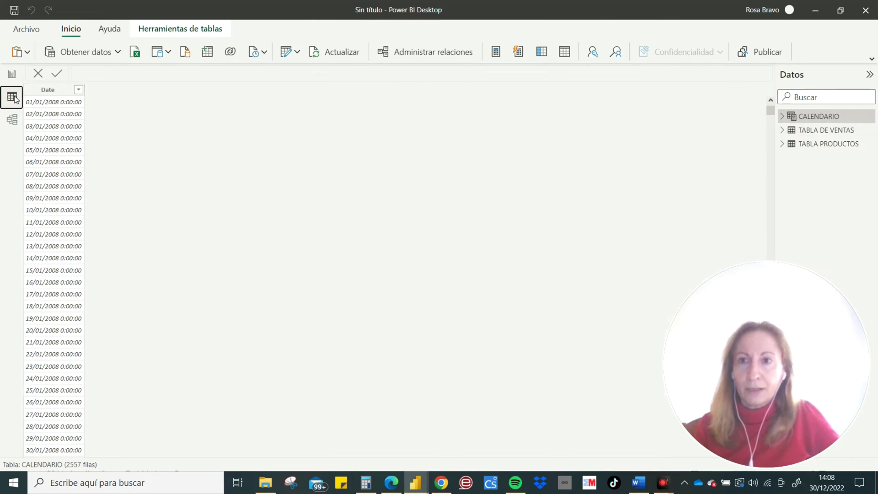
{"action": "left_click", "coordinate": [14, 119]}
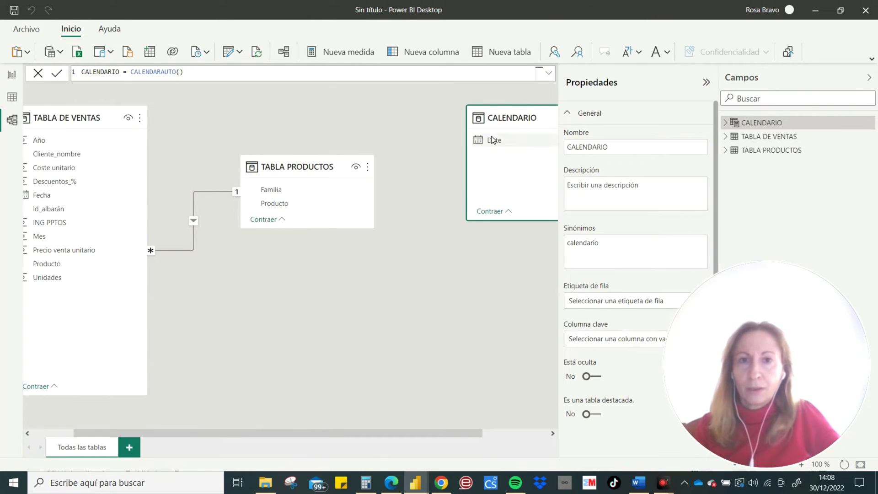
{"action": "mouse_move", "coordinate": [508, 120]}
{"action": "left_mouse_down"}
{"action": "mouse_move", "coordinate": [348, 255]}
{"action": "mouse_move", "coordinate": [345, 277]}
{"action": "mouse_move", "coordinate": [96, 200]}
{"action": "left_mouse_up"}
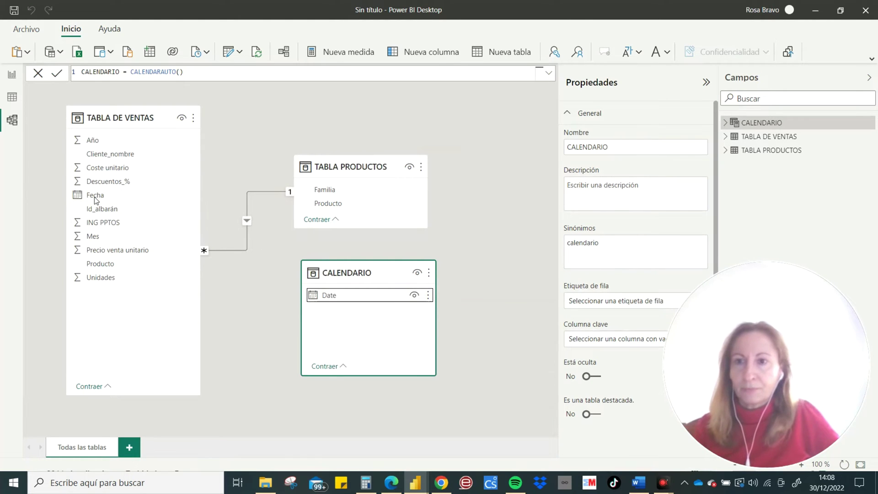
{"action": "left_click", "coordinate": [95, 200]}
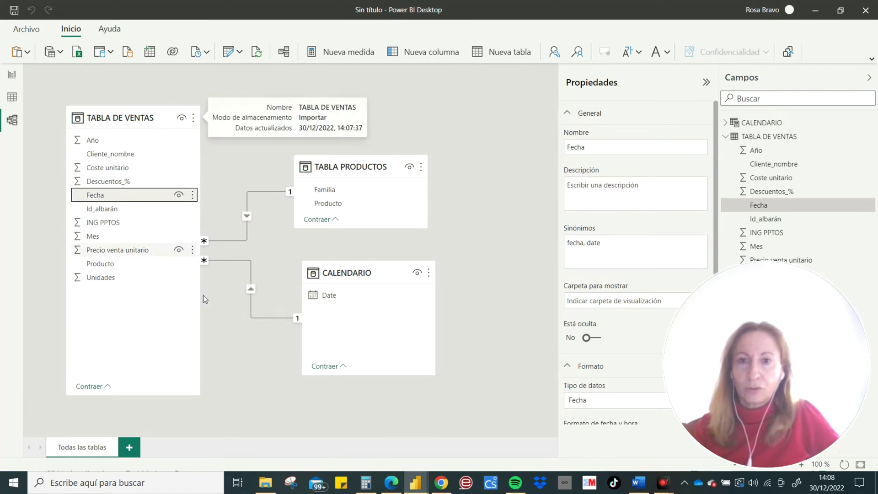
{"action": "left_click", "coordinate": [13, 76]}
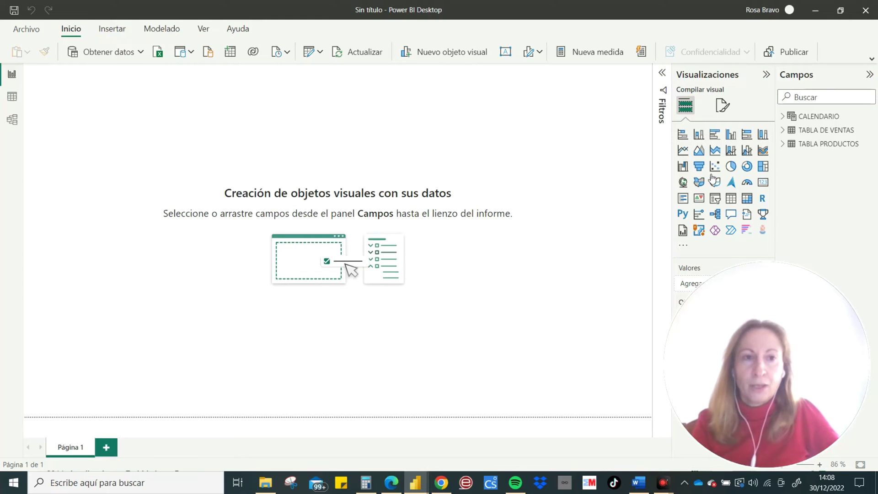
Step: Check formats of Unidades, Precio venta unitario, Descuentos_%, Coste unitario and ING PPTOS in TABLA DE VENTAS
{"action": "left_click", "coordinate": [788, 131]}
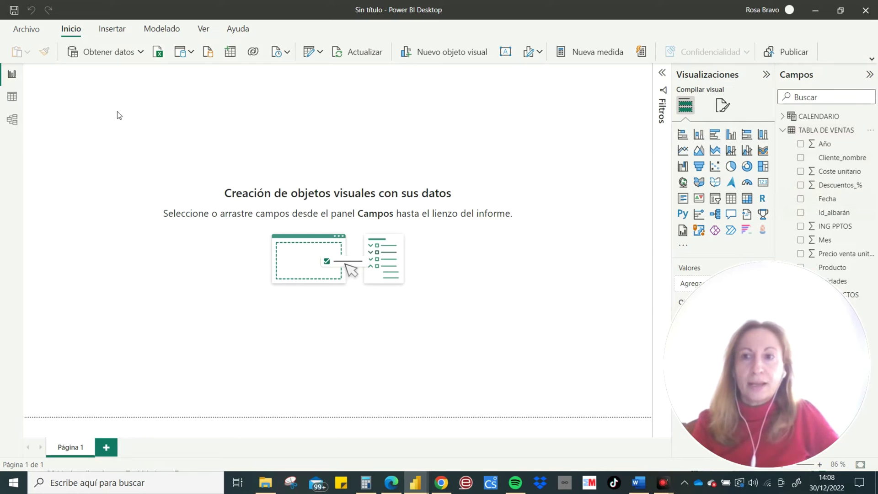
{"action": "left_click", "coordinate": [14, 99]}
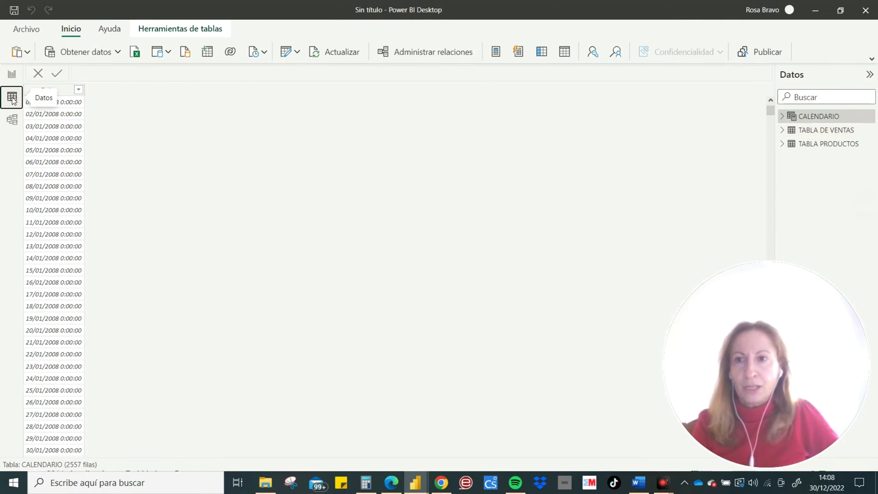
{"action": "left_click", "coordinate": [819, 130]}
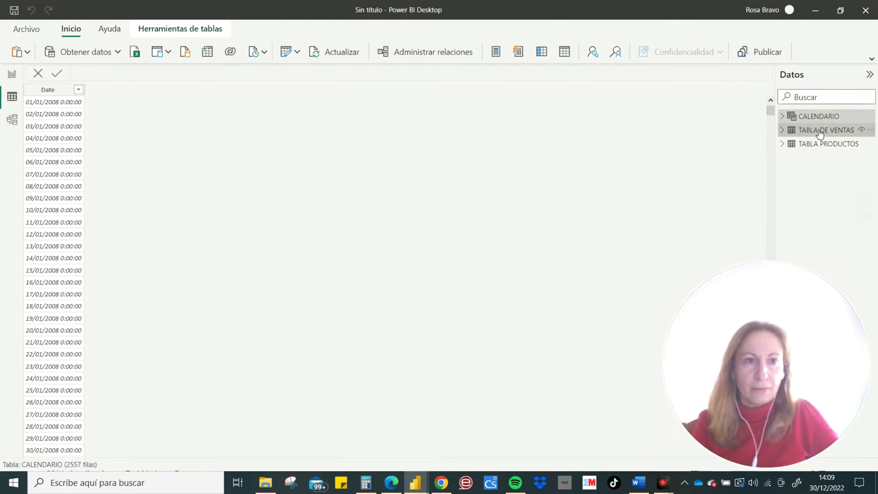
{"action": "left_click", "coordinate": [477, 92]}
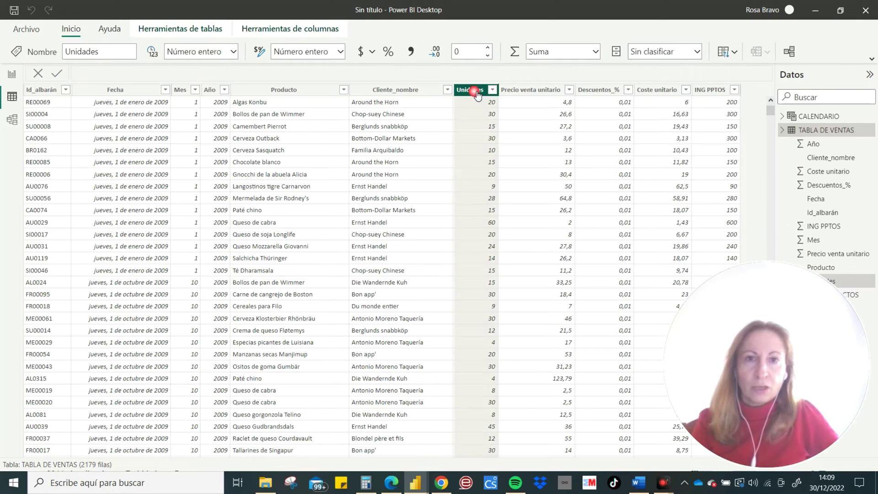
{"action": "left_click", "coordinate": [537, 105]}
{"action": "left_click", "coordinate": [613, 102]}
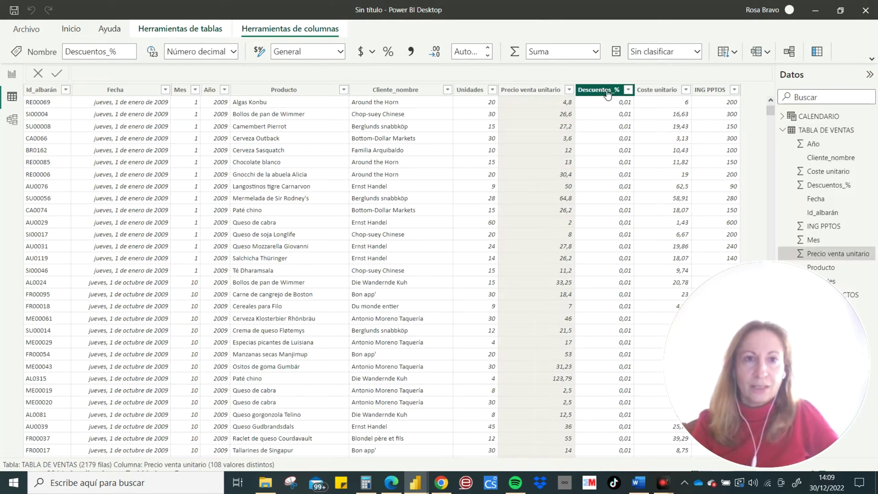
{"action": "left_click", "coordinate": [658, 97]}
{"action": "left_click", "coordinate": [704, 94]}
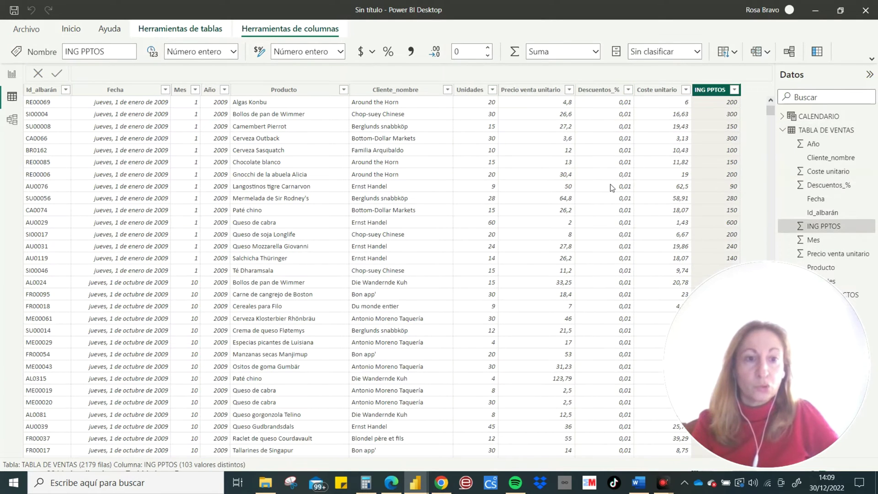
{"action": "left_click", "coordinate": [473, 93]}
{"action": "left_click", "coordinate": [525, 91]}
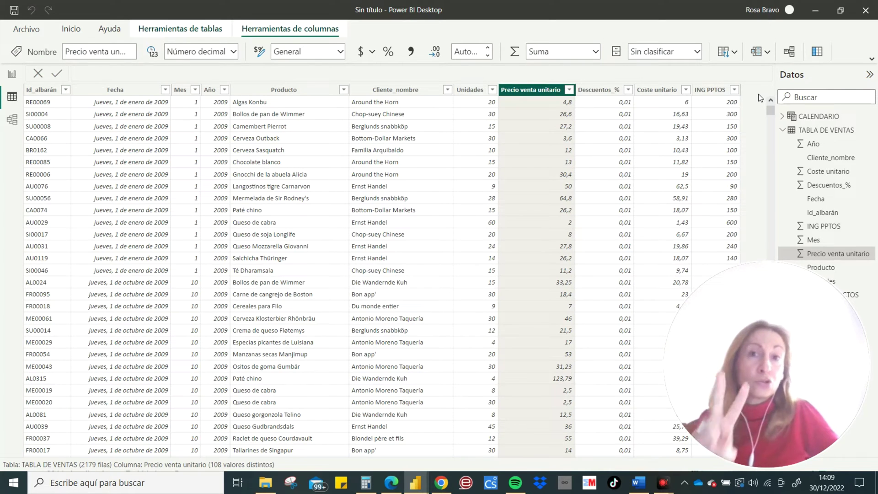
{"action": "left_click", "coordinate": [825, 132]}
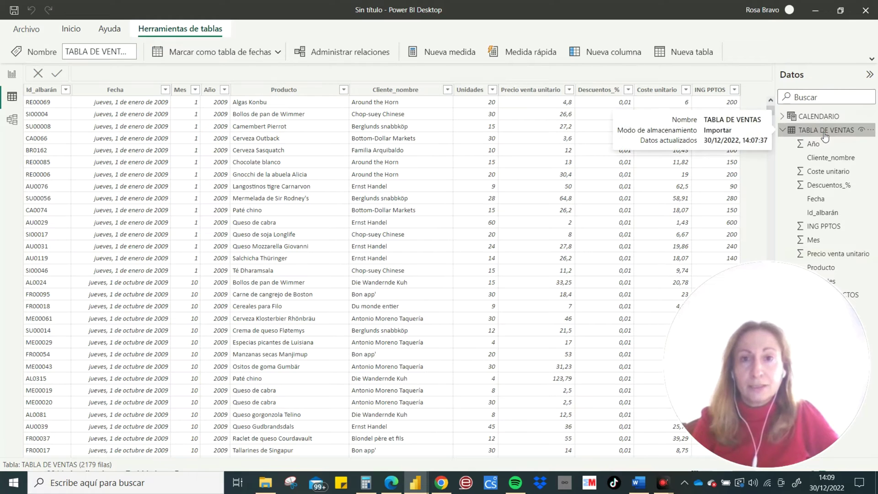
Step: Start a TOTAL VENTAS measure as SUMX over 'TABLA DE VENTAS'
{"action": "left_click", "coordinate": [455, 53]}
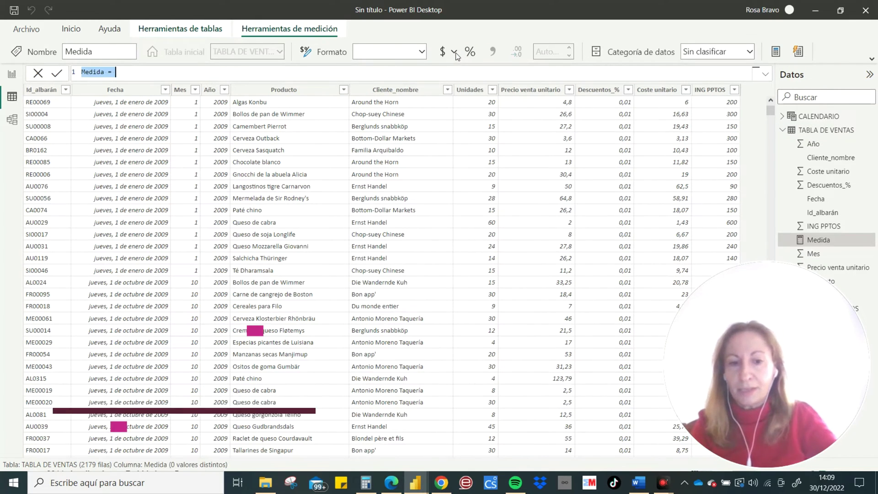
{"action": "type", "text": "TOTAL VE"}
{"action": "type", "text": "?"}
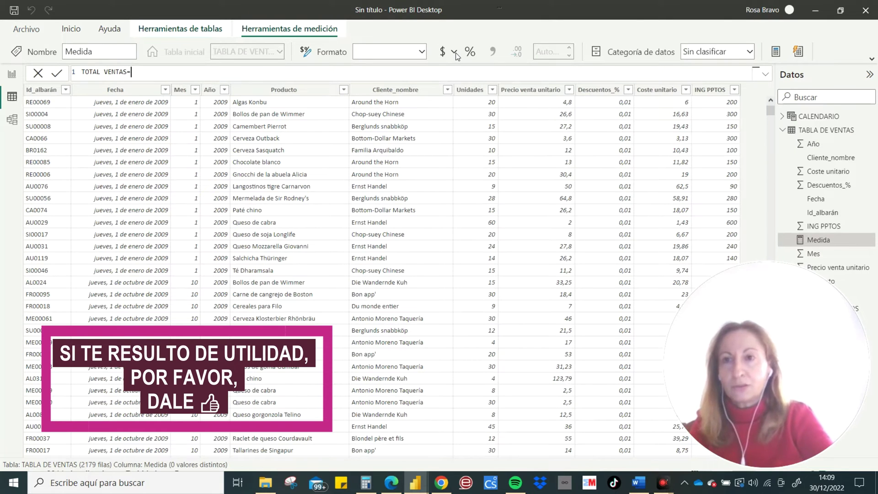
{"action": "type", "text": "SUMX("}
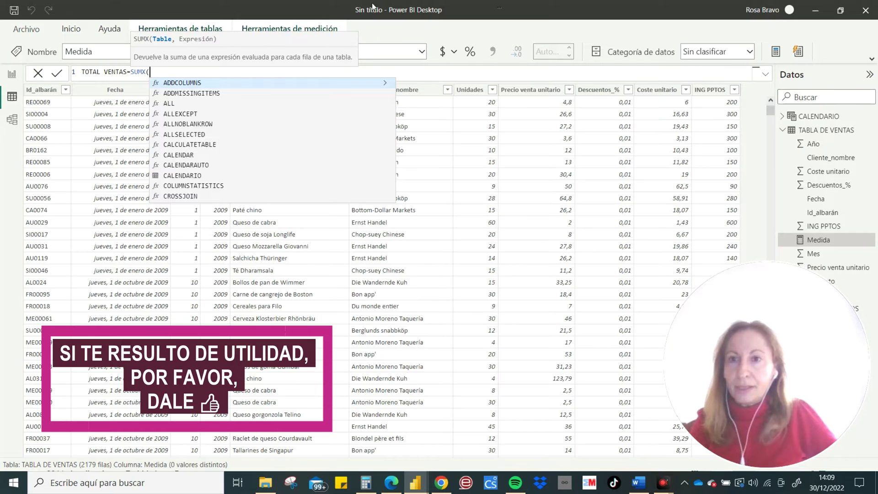
{"action": "key", "text": "Escape"}
{"action": "key", "text": "BackSpace"}
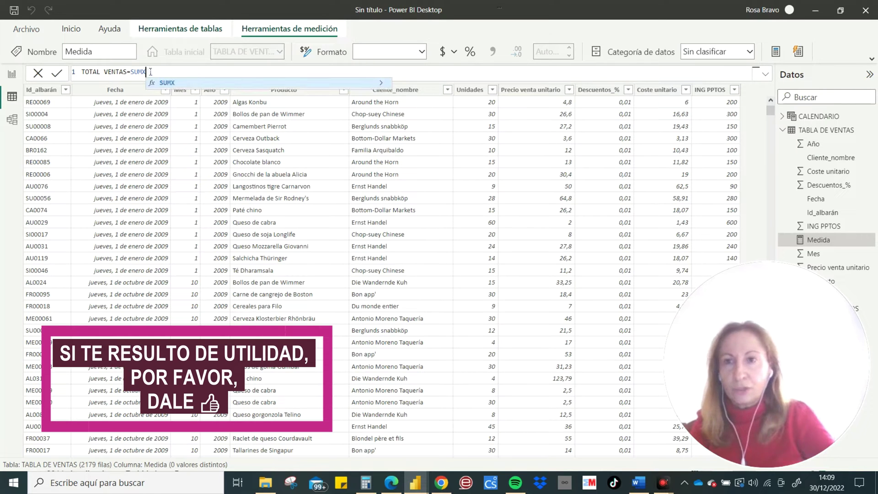
{"action": "type", "text": "("}
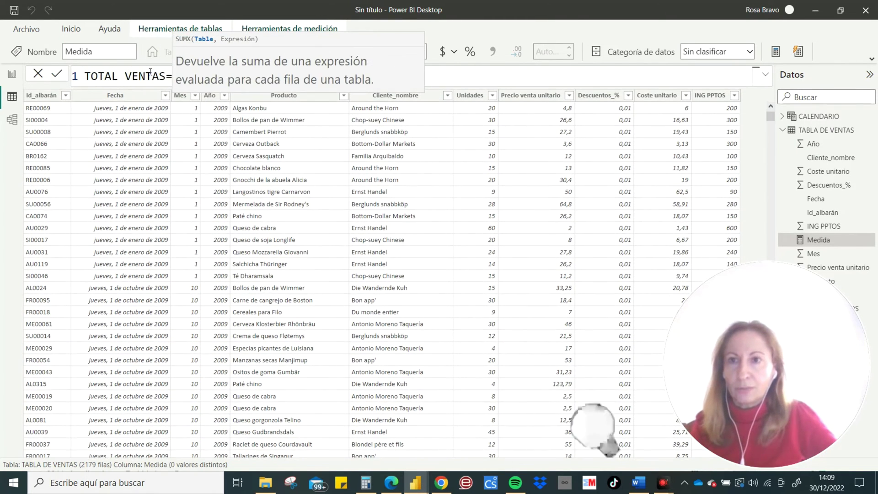
{"action": "left_click", "coordinate": [485, 77]}
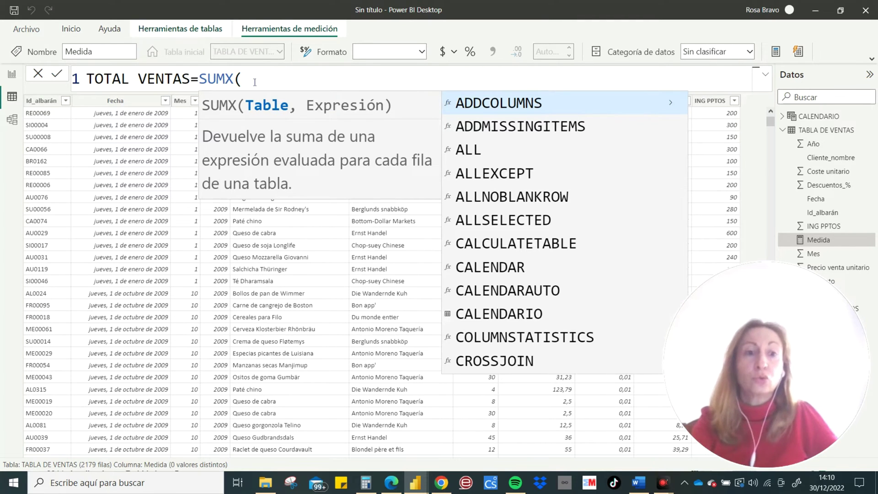
{"action": "left_click", "coordinate": [251, 78]}
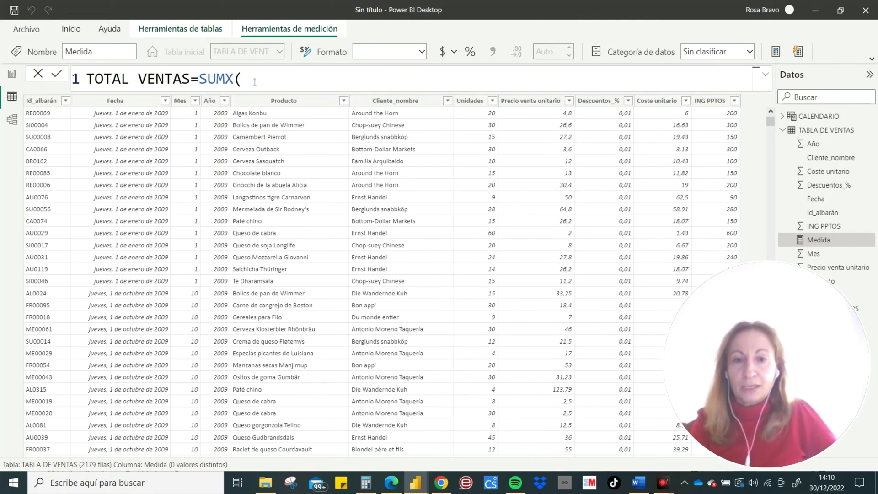
{"action": "key", "text": "BackSpace"}
{"action": "type", "text": "('"}
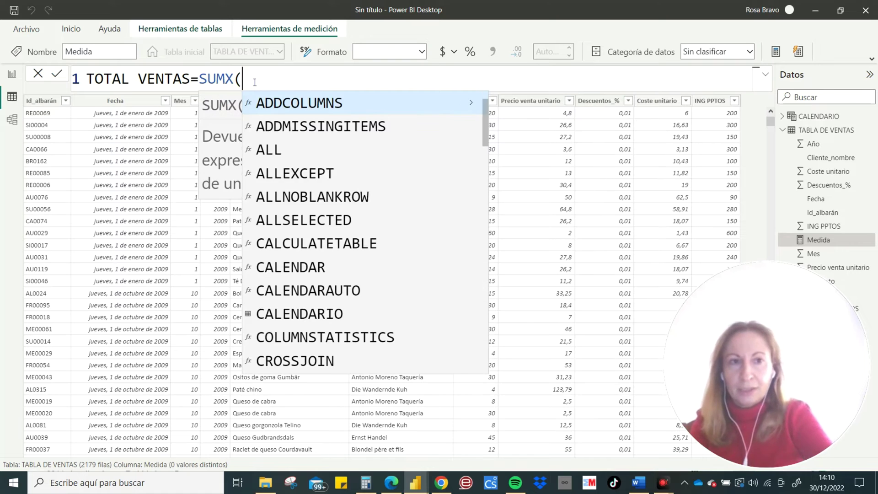
{"action": "type", "text": "TABL"}
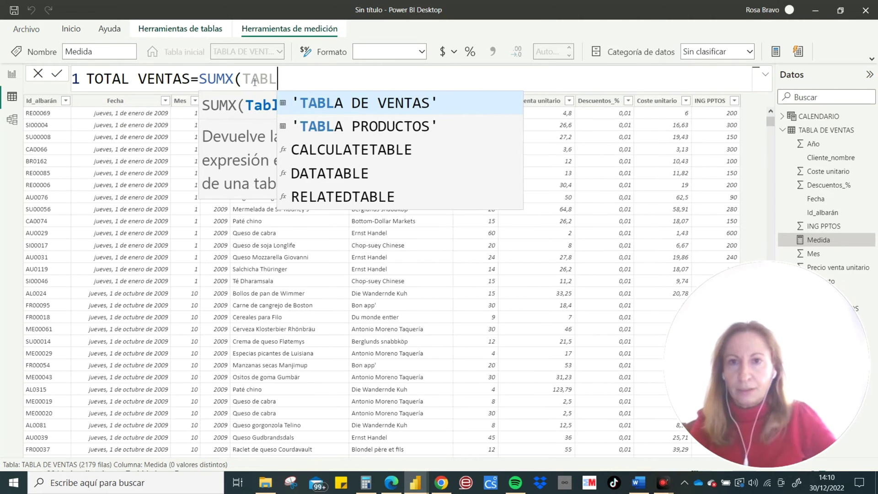
{"action": "key", "text": "Tab"}
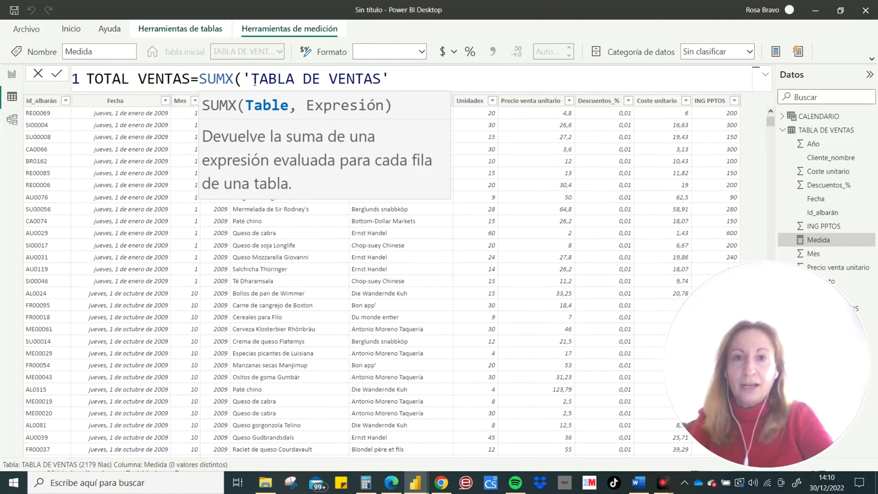
Step: Complete the expression with Unidades * Precio venta unitario and commit the measure
{"action": "type", "text": ","}
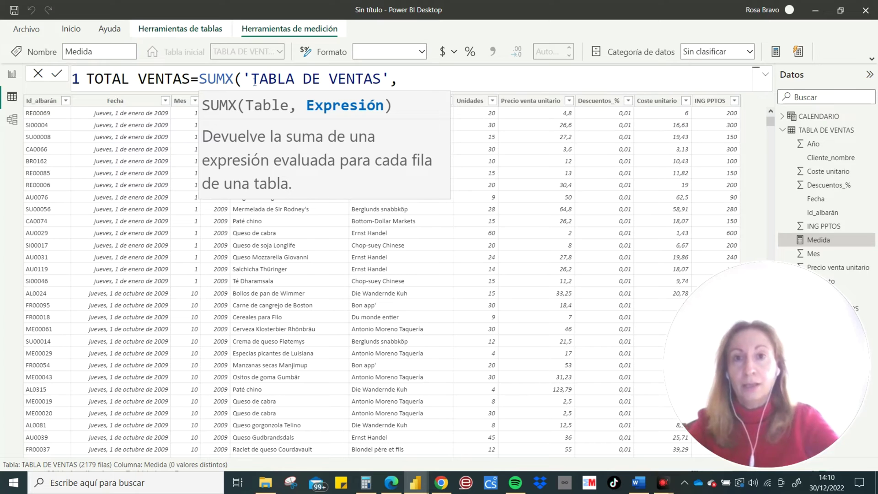
{"action": "type", "text": "'"}
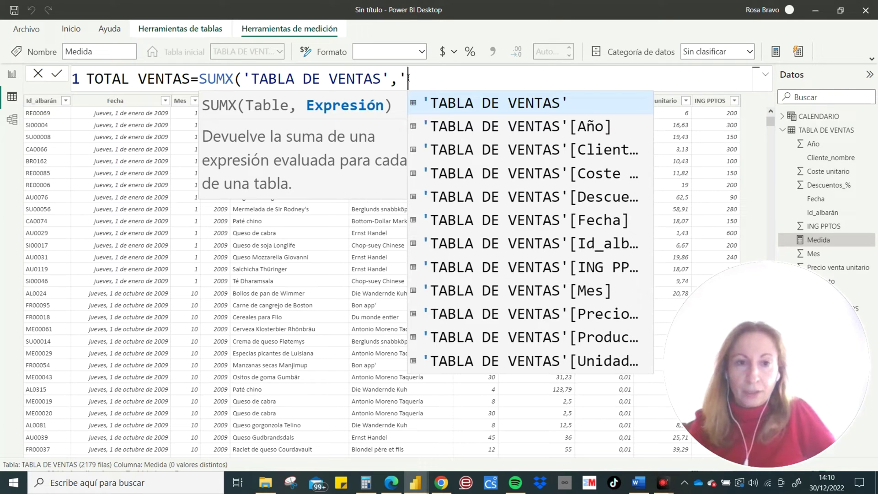
{"action": "left_click", "coordinate": [499, 368]}
{"action": "type", "text": "*'"}
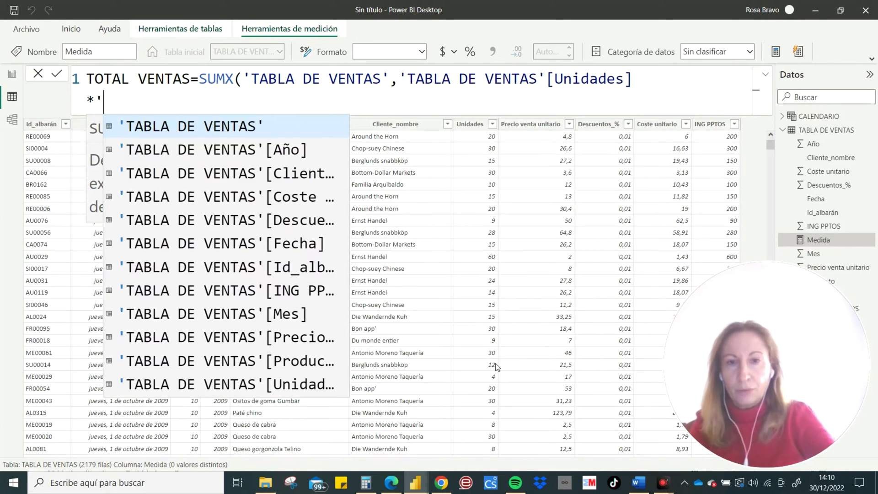
{"action": "left_click", "coordinate": [289, 339]}
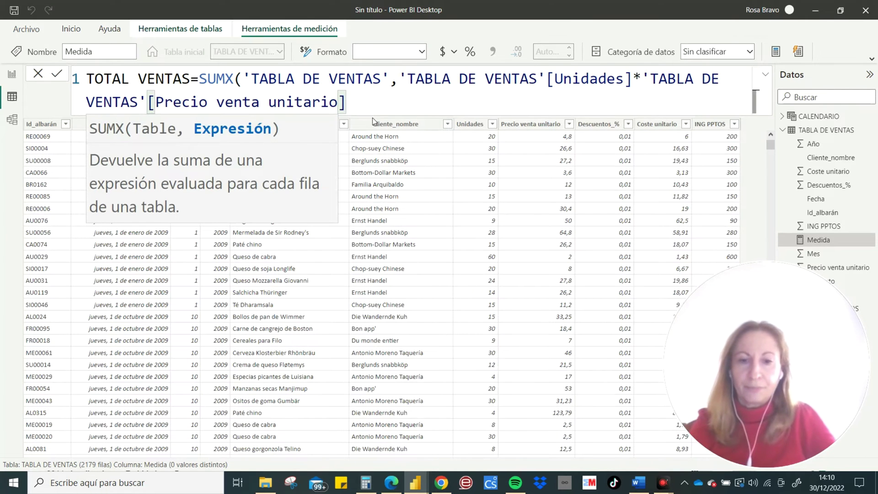
{"action": "type", "text": ")"}
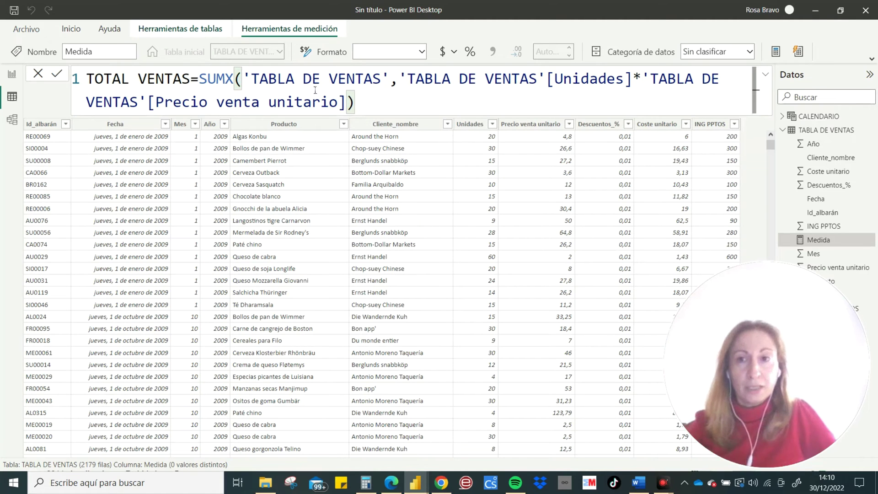
{"action": "left_click", "coordinate": [58, 74]}
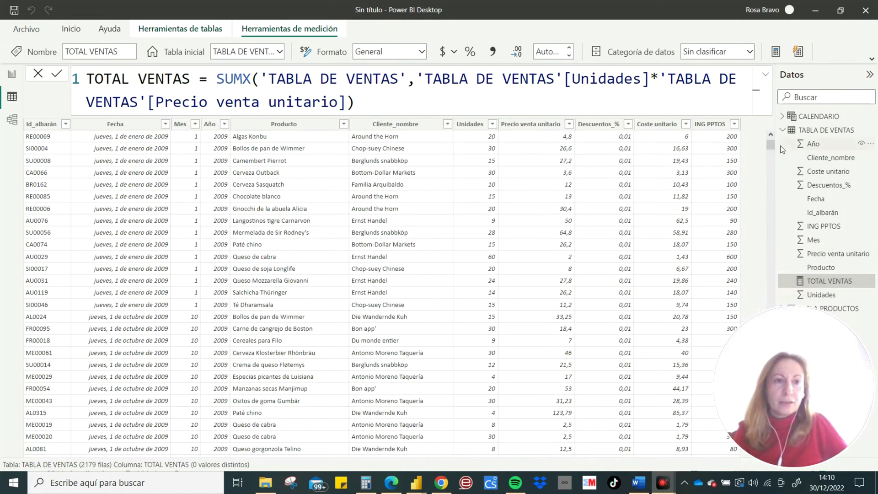
{"action": "mouse_move", "coordinate": [829, 281]}
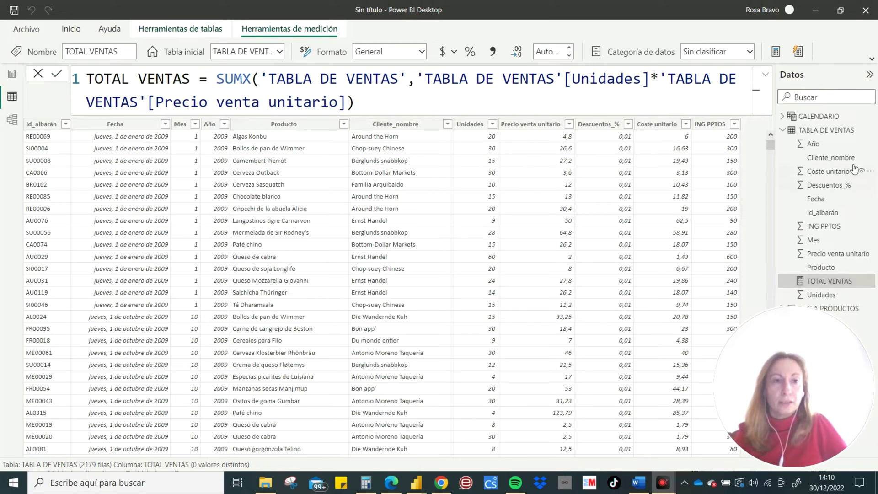
{"action": "left_click", "coordinate": [821, 131]}
Step: Create measure TOTAL VENTAS AÑO ANT = CALCULATE(TOTAL VENTAS, SAMEPERIODLASTYEAR(CALENDARIO[Date]))
{"action": "right_click", "coordinate": [821, 131]}
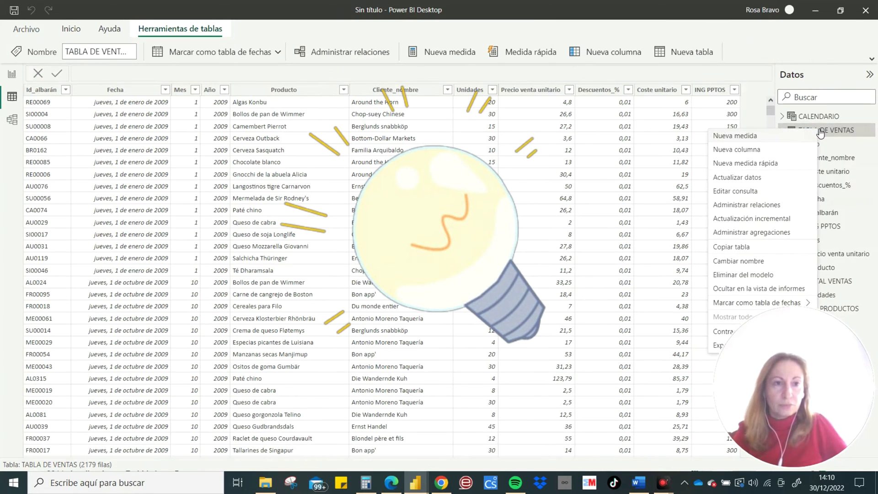
{"action": "left_click", "coordinate": [750, 136]}
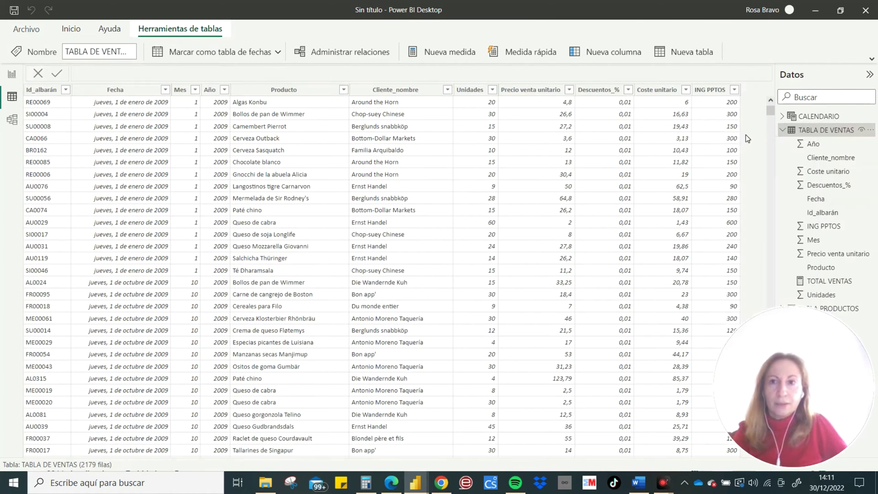
{"action": "key", "text": "ctrl+a"}
{"action": "key", "text": "BackSpace"}
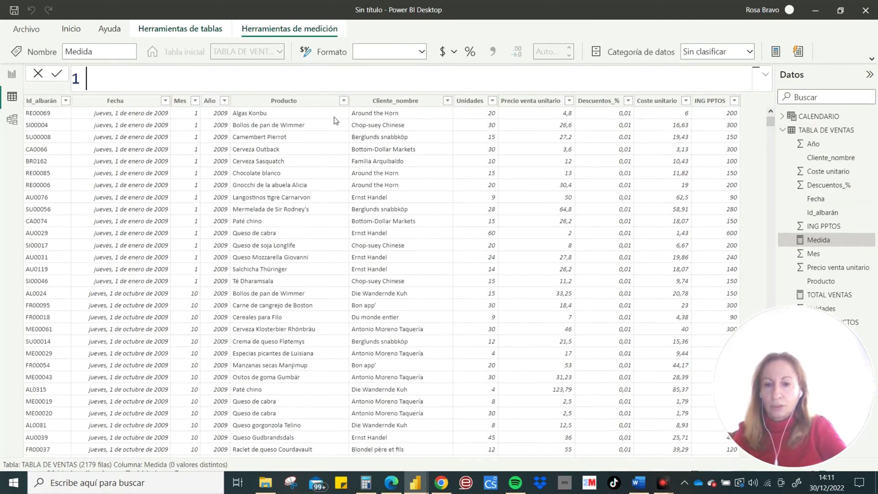
{"action": "type", "text": "TOTAL VENTAS AÑO "}
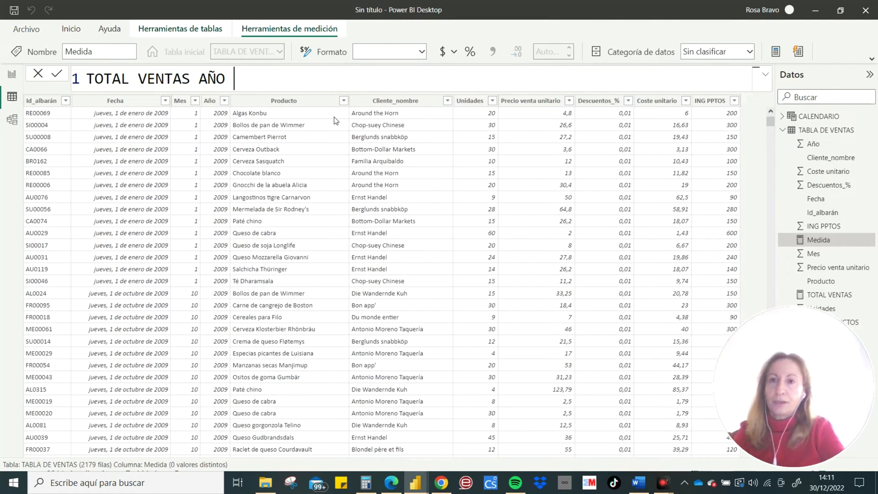
{"action": "type", "text": "ANT="}
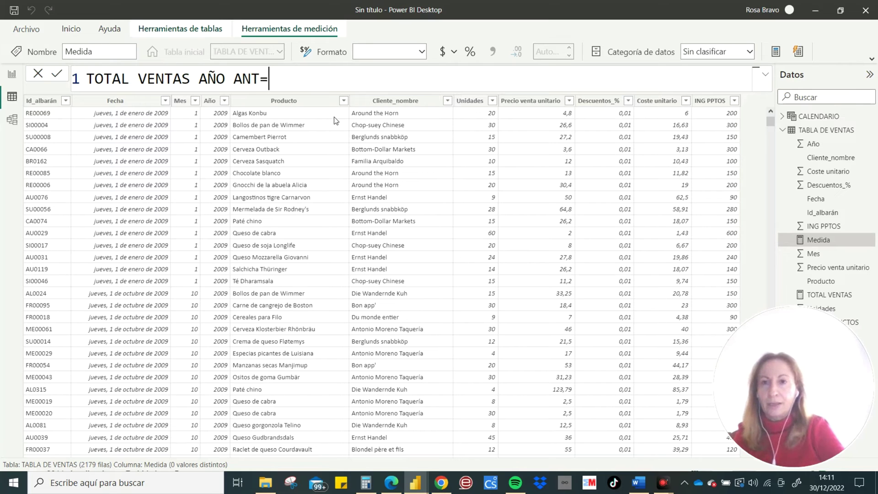
{"action": "type", "text": "CALCULATE"}
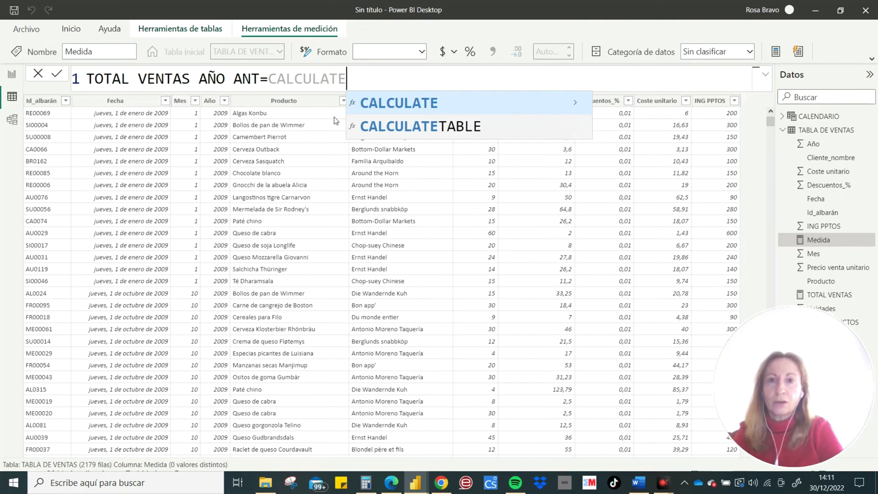
{"action": "type", "text": "("}
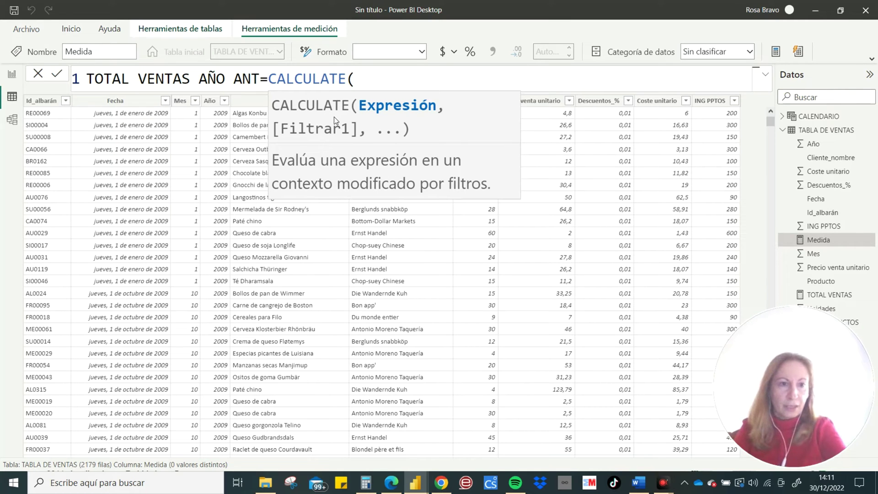
{"action": "type", "text": "'"}
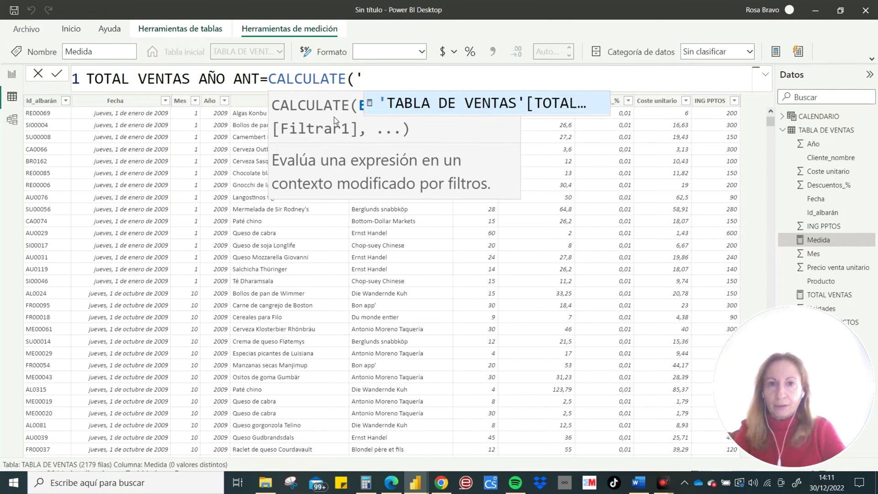
{"action": "key", "text": "Tab"}
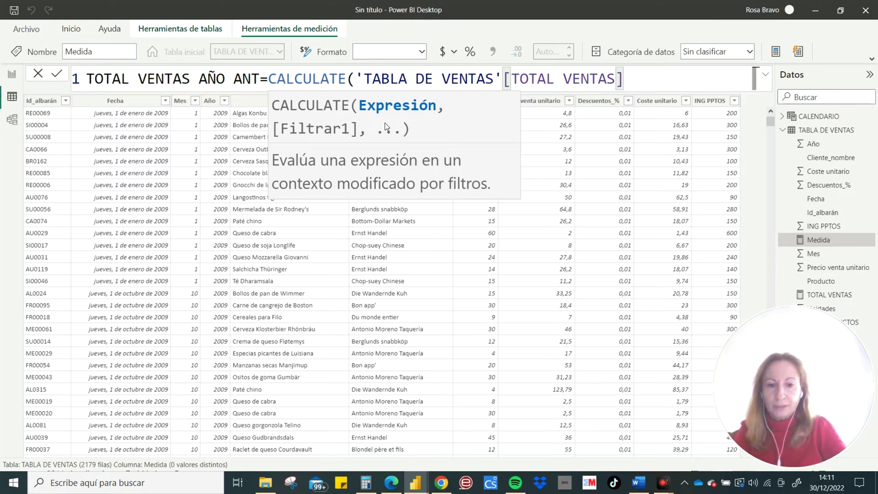
{"action": "type", "text": ","}
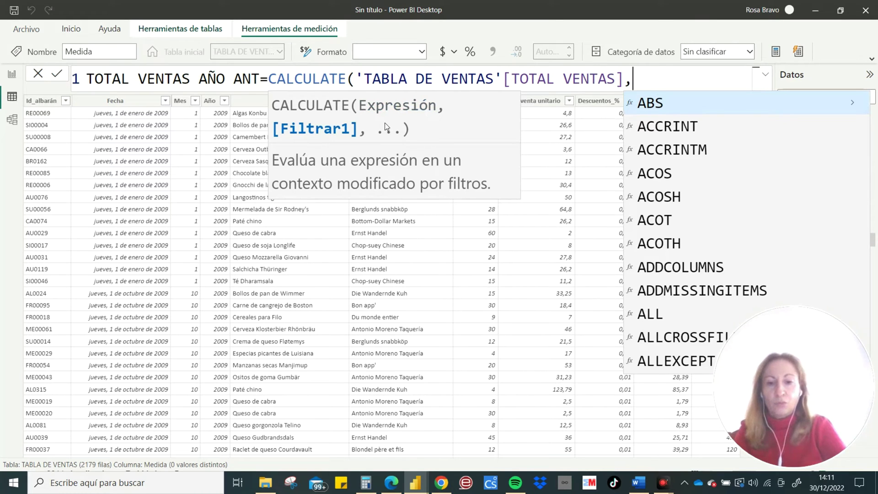
{"action": "type", "text": "SAME"}
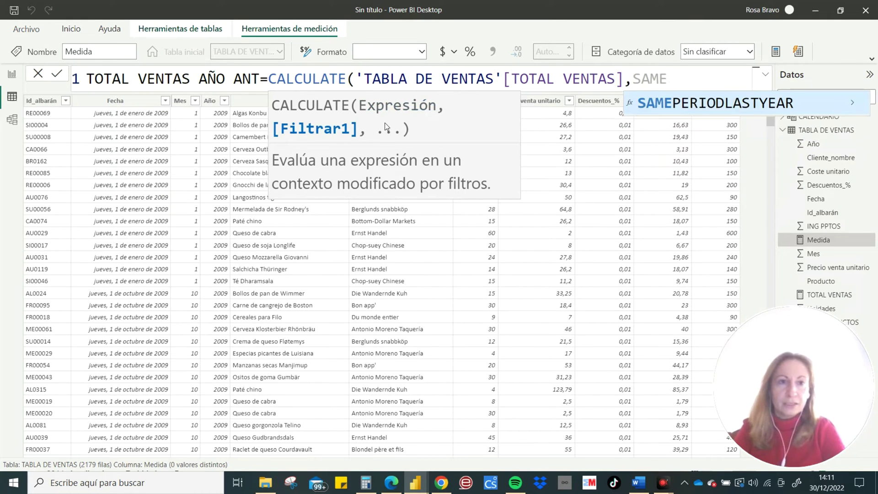
{"action": "key", "text": "Tab"}
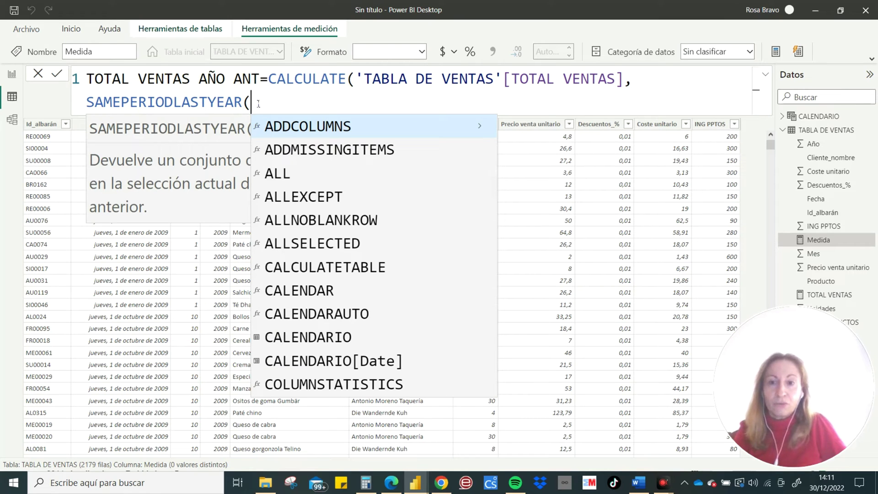
{"action": "type", "text": "'"}
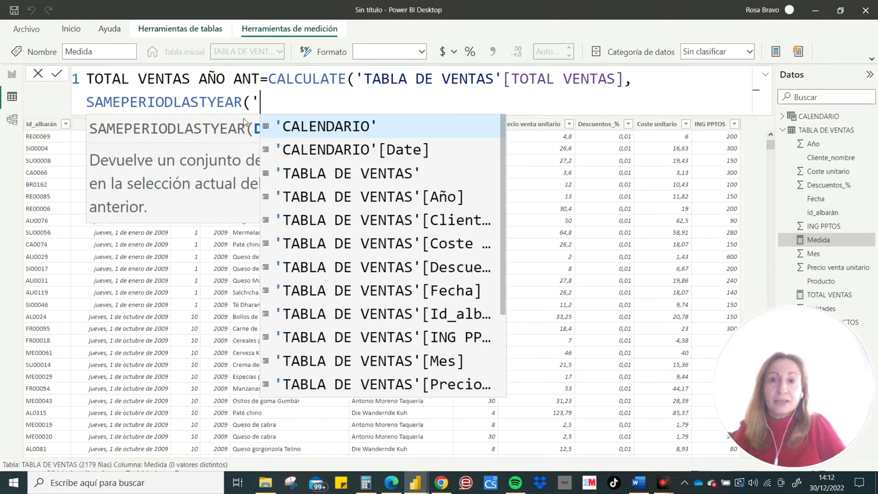
{"action": "left_click", "coordinate": [347, 150]}
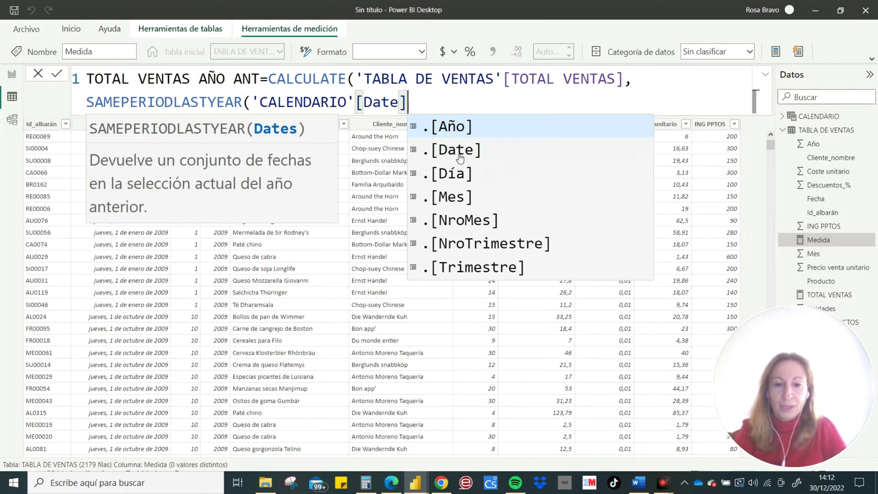
{"action": "type", "text": ")"}
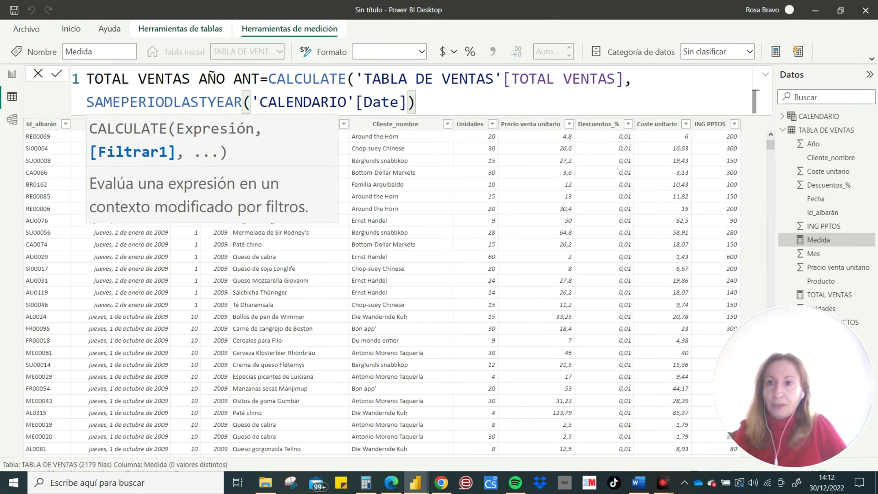
{"action": "left_click", "coordinate": [57, 75]}
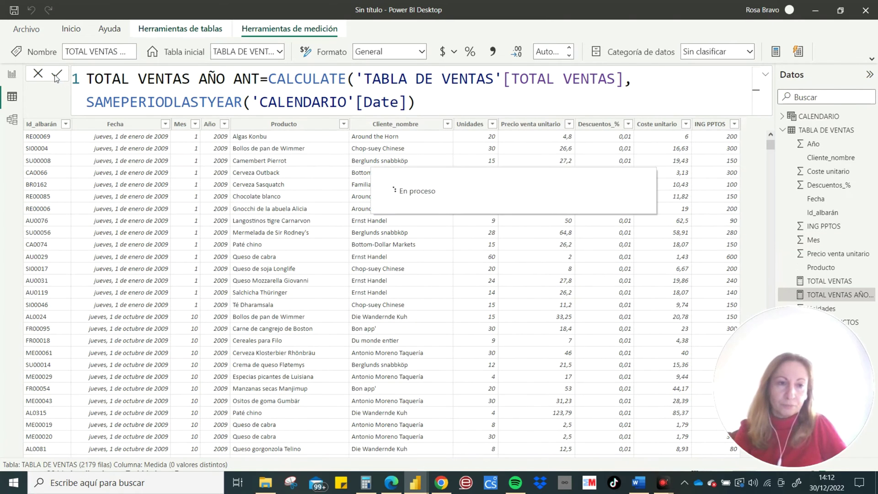
Step: Format TOTAL VENTAS and TOTAL VENTAS AÑO ANT as decimal numbers with thousands separators and 2 decimals
{"action": "mouse_move", "coordinate": [828, 294]}
{"action": "left_click", "coordinate": [830, 280]}
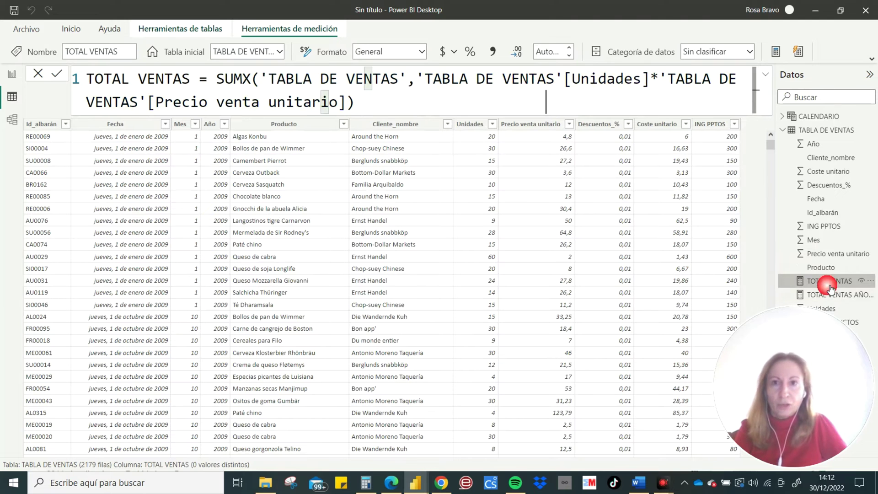
{"action": "left_click", "coordinate": [492, 53]}
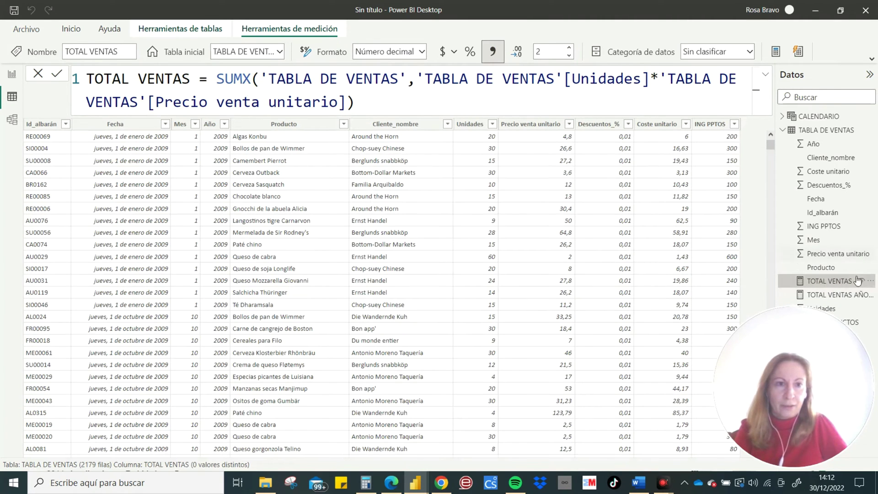
{"action": "left_click", "coordinate": [837, 294]}
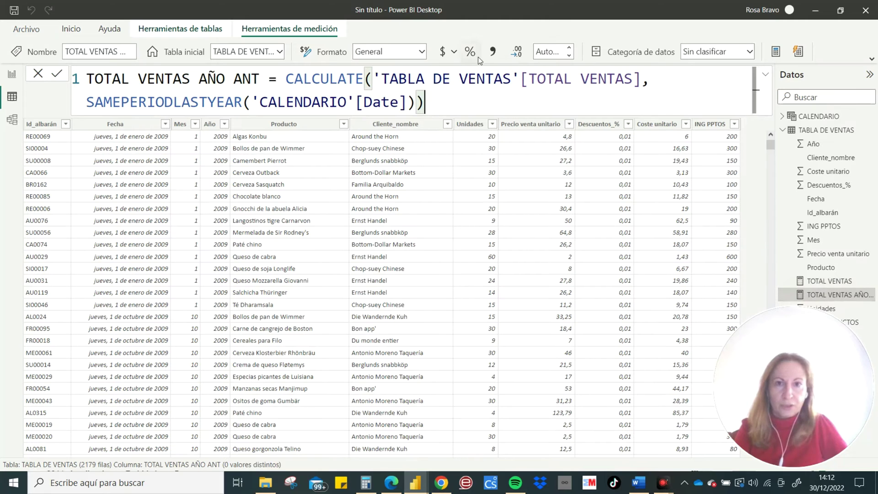
{"action": "left_click", "coordinate": [492, 53]}
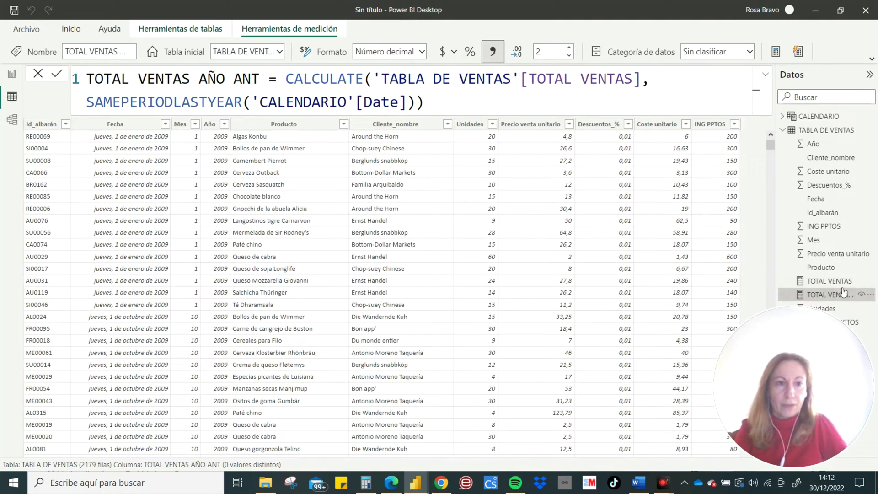
{"action": "mouse_move", "coordinate": [795, 384]}
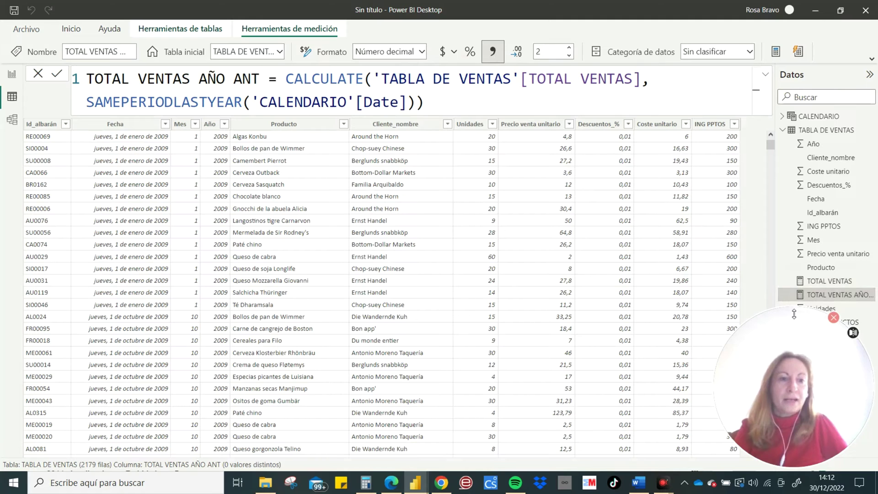
{"action": "left_click_drag", "start_coordinate": [798, 314], "coordinate": [807, 333]}
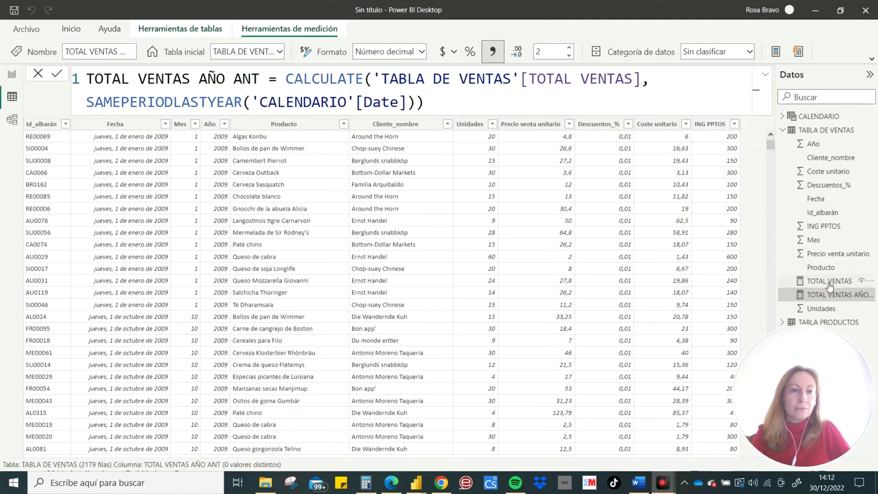
Step: Create measure DIF = TOTAL VENTAS − TOTAL VENTAS AÑO ANT, formatted with thousands separators
{"action": "right_click", "coordinate": [809, 137]}
{"action": "left_click", "coordinate": [670, 149]}
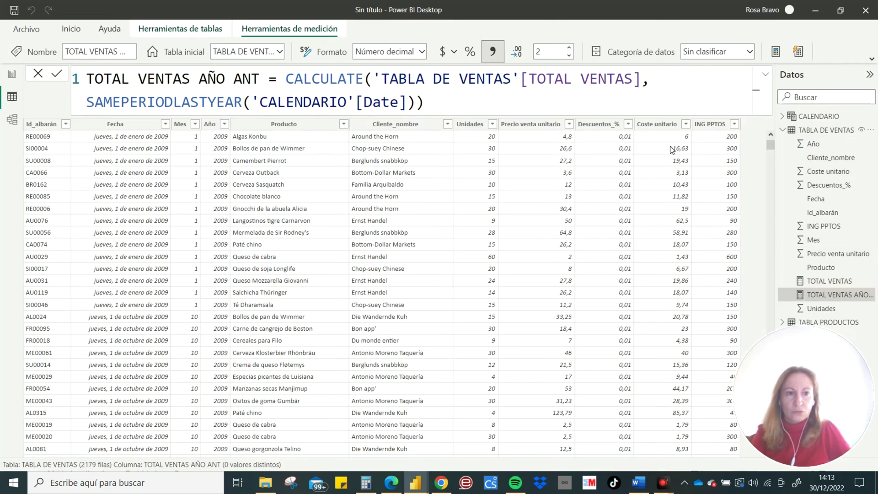
{"action": "key", "text": "BackSpace"}
{"action": "type", "text": "DIF"}
{"action": "type", "text": "='"}
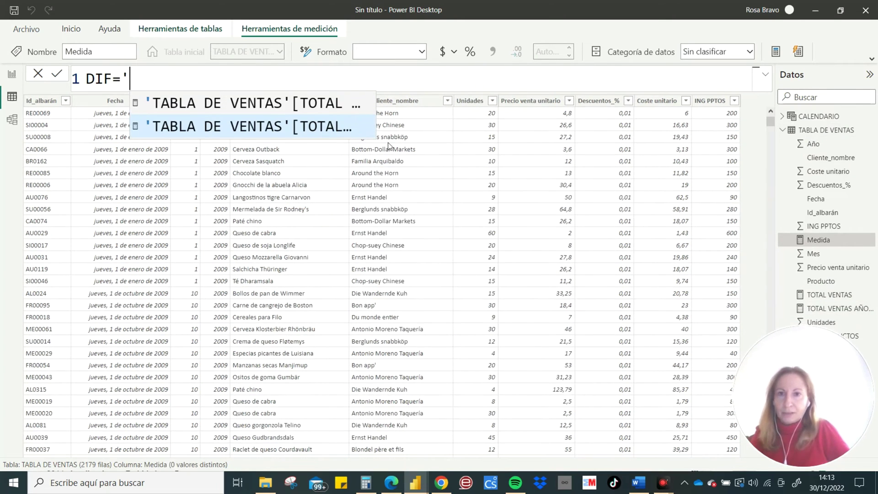
{"action": "left_click", "coordinate": [250, 106]}
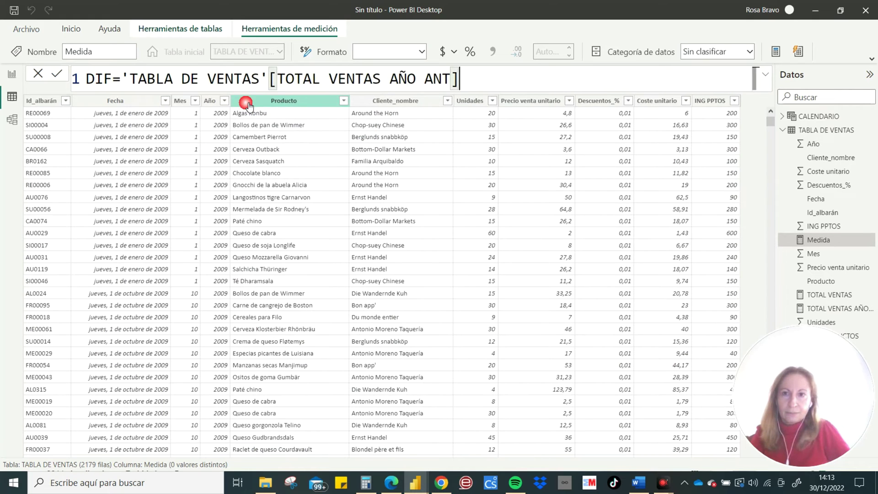
{"action": "key", "text": "ctrl+z"}
{"action": "left_click", "coordinate": [297, 124]}
{"action": "type", "text": "-"}
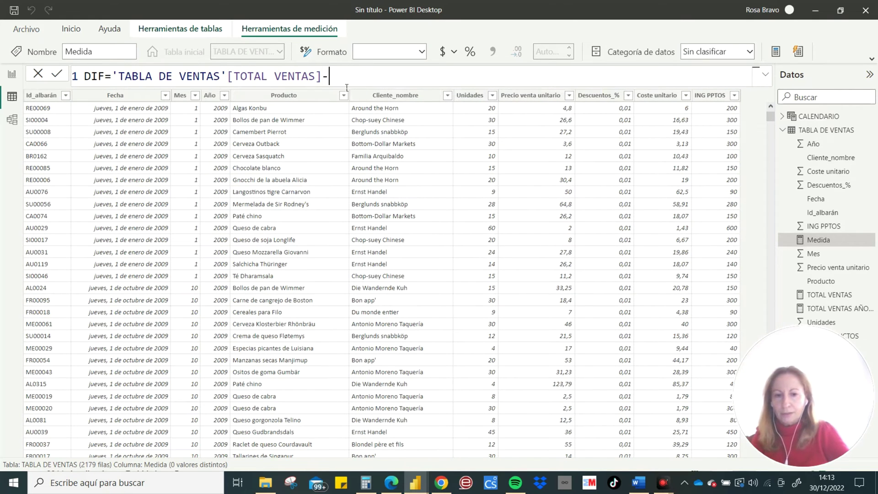
{"action": "type", "text": "'"}
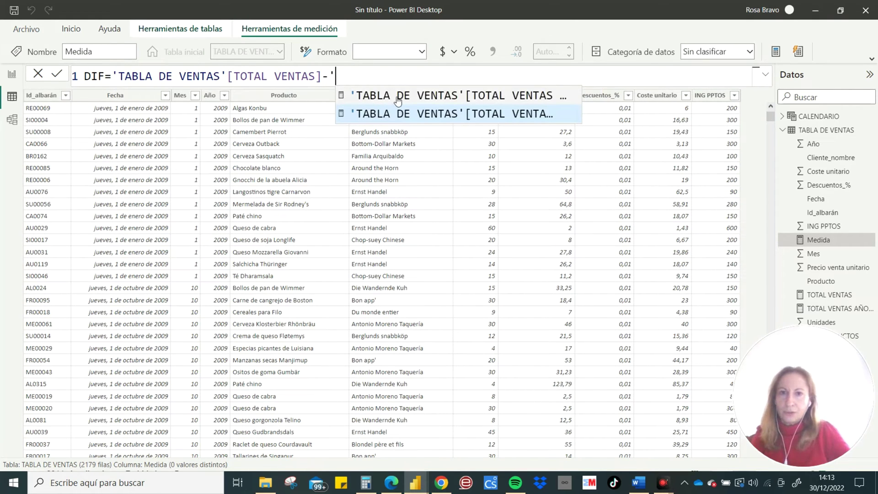
{"action": "left_click", "coordinate": [398, 100]}
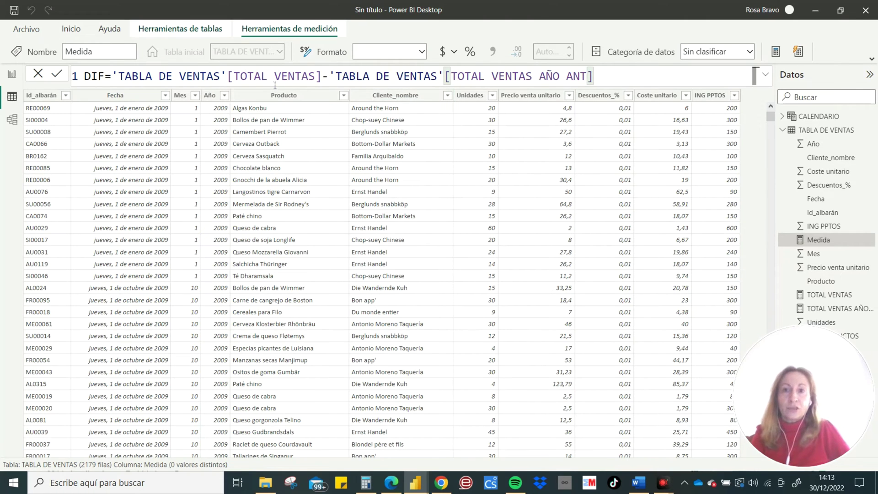
{"action": "left_click", "coordinate": [62, 76]}
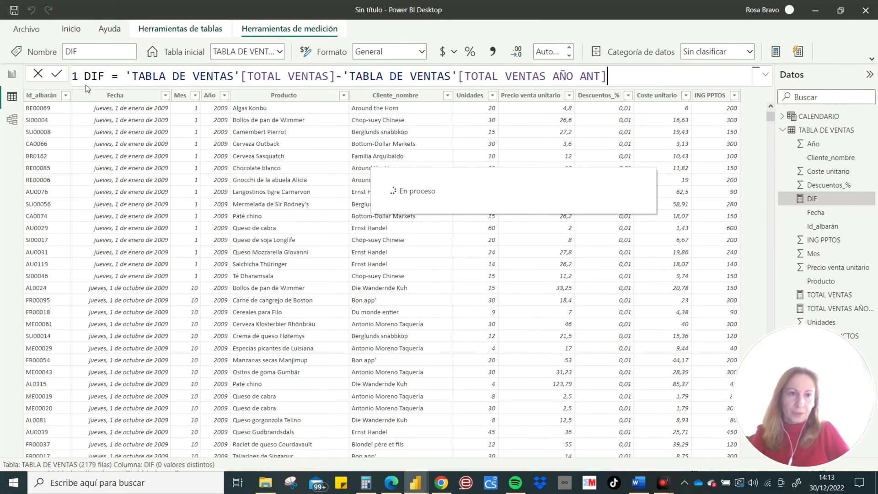
{"action": "left_click", "coordinate": [495, 56]}
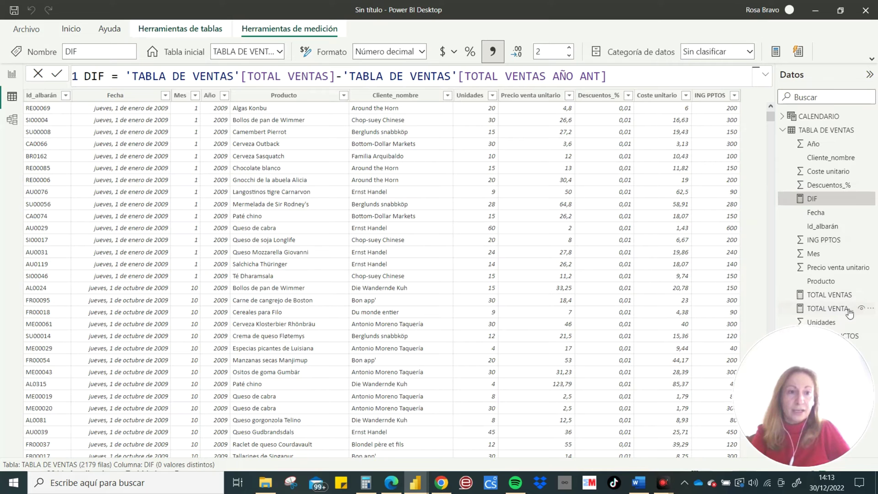
Step: Create DIF % = DIF / TOTAL VENTAS AÑO ANT as a percentage, then switch to the report view
{"action": "right_click", "coordinate": [815, 137]}
{"action": "key", "text": "Escape"}
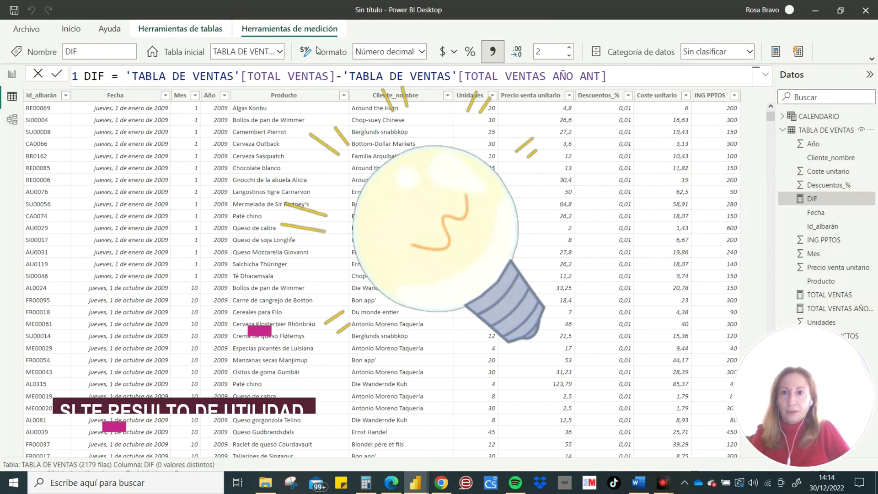
{"action": "key", "text": "ctrl+a"}
{"action": "key", "text": "BackSpace"}
{"action": "type", "text": "DIF"}
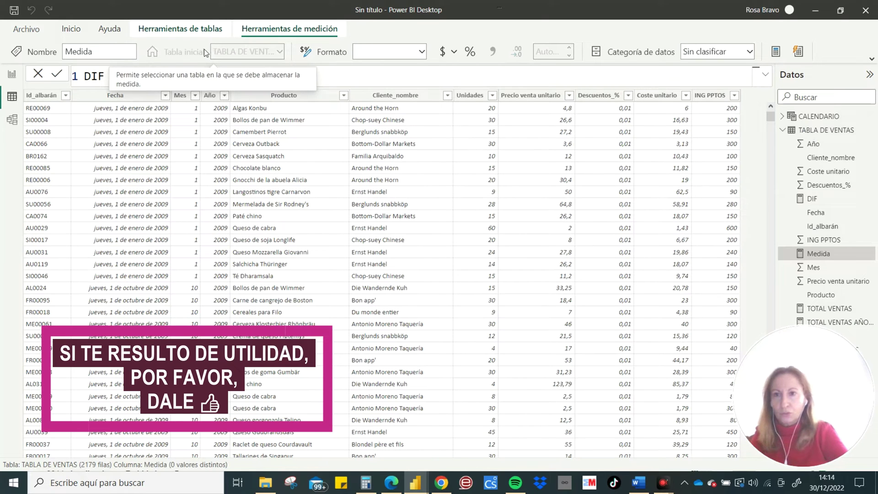
{"action": "type", "text": " %='"}
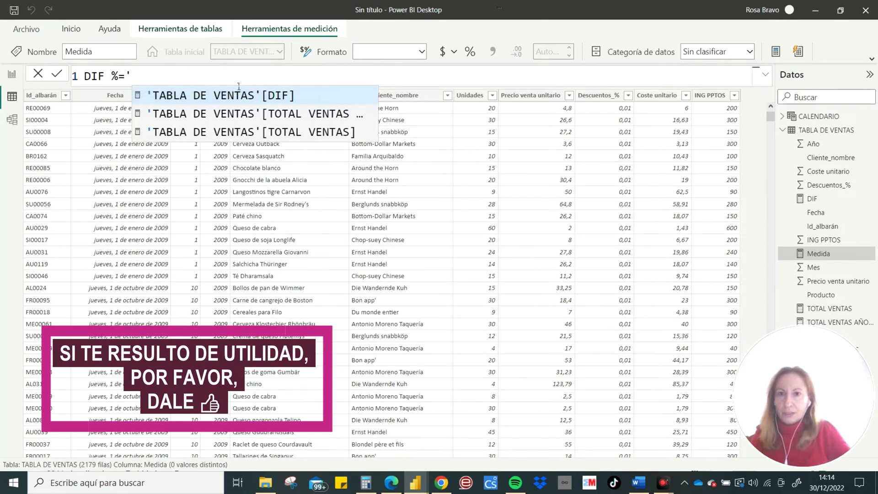
{"action": "left_click", "coordinate": [239, 97]}
{"action": "type", "text": "/'"}
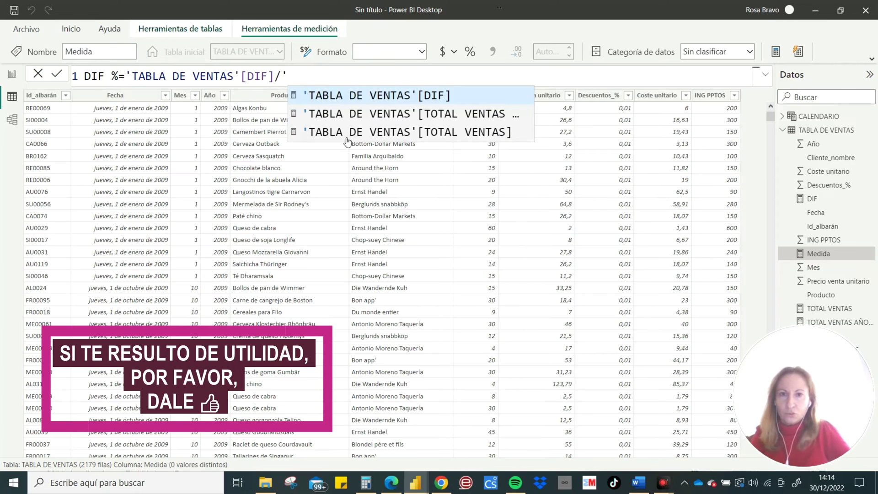
{"action": "left_click", "coordinate": [359, 115]}
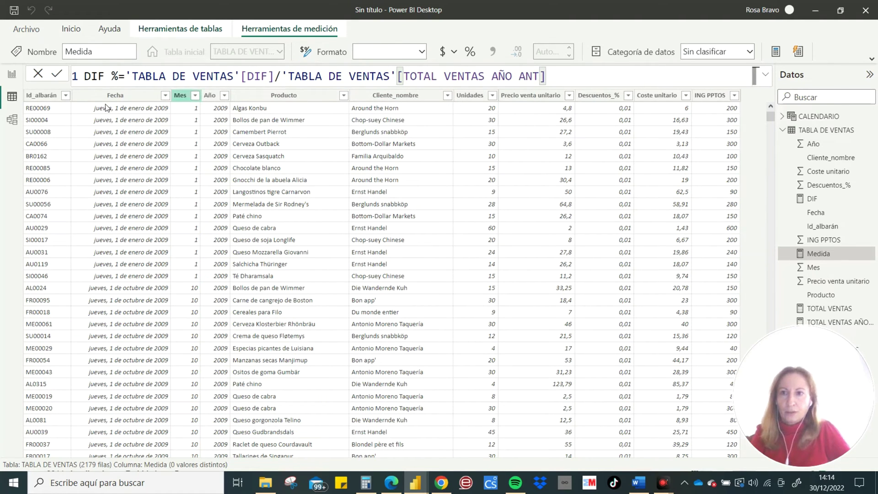
{"action": "left_click", "coordinate": [57, 74]}
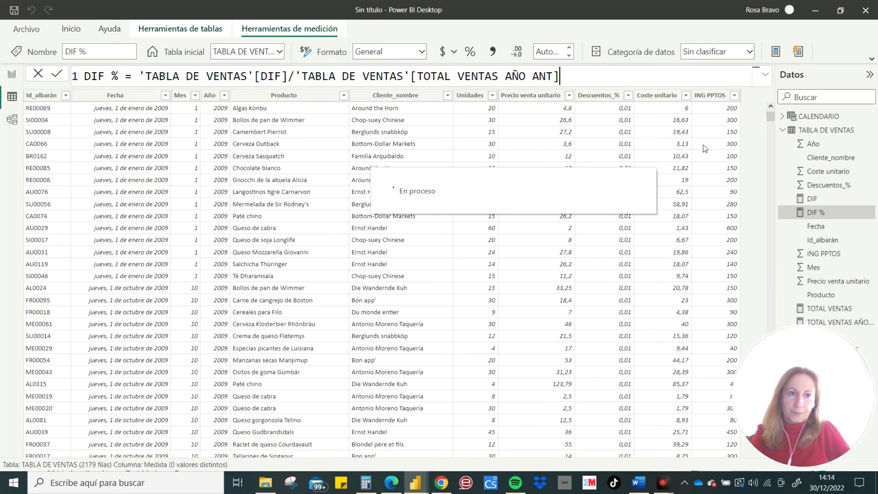
{"action": "left_click", "coordinate": [468, 53]}
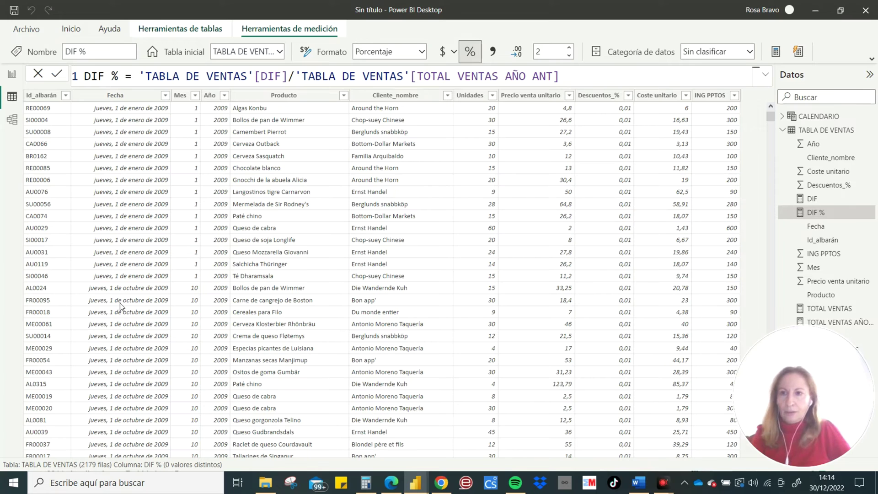
{"action": "left_click", "coordinate": [11, 75]}
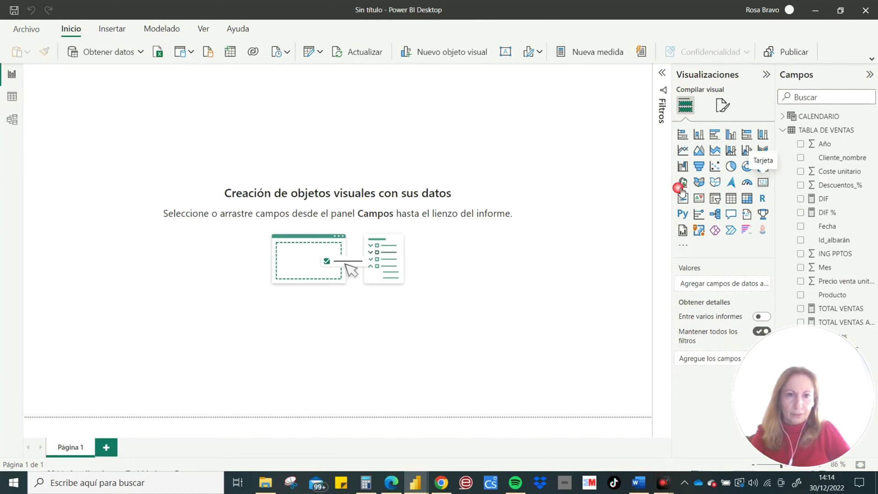
Step: Add a card showing TOTAL VENTAS (2,47 mill.) near the page centre
{"action": "left_click", "coordinate": [763, 182]}
{"action": "left_click_drag", "start_coordinate": [115, 88], "coordinate": [401, 167]}
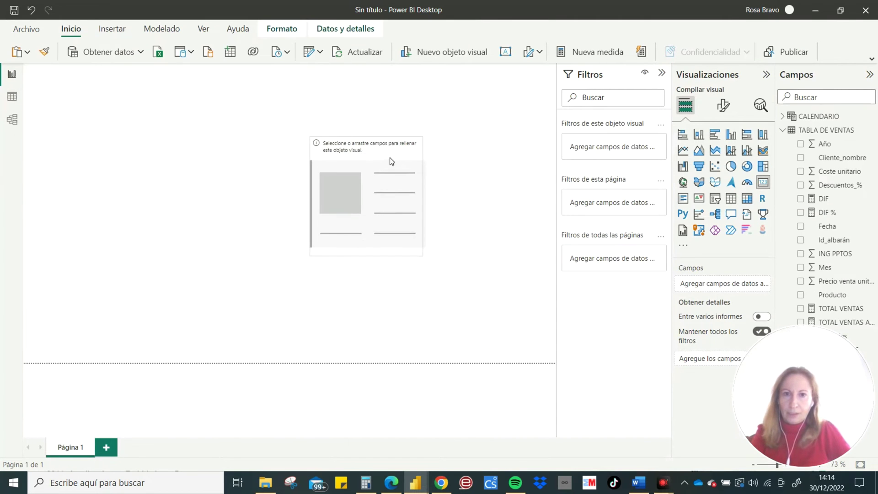
{"action": "left_click_drag", "start_coordinate": [365, 258], "coordinate": [366, 209]}
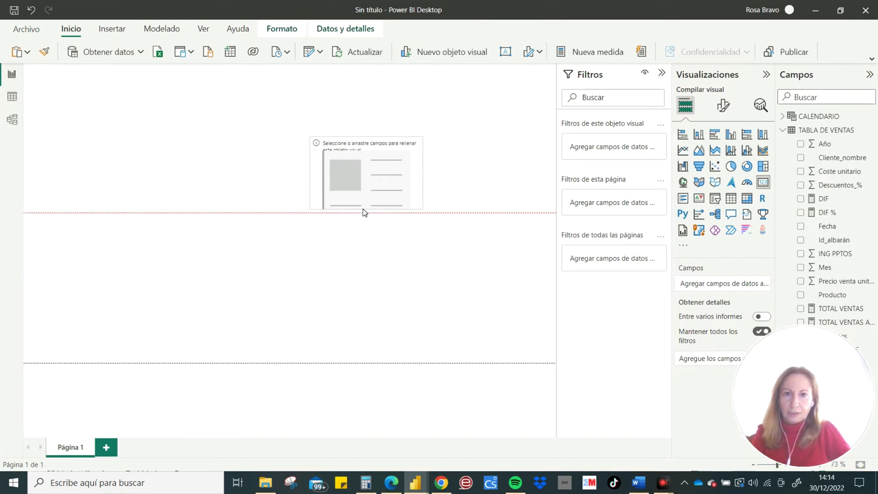
{"action": "left_click_drag", "start_coordinate": [837, 309], "coordinate": [401, 179]}
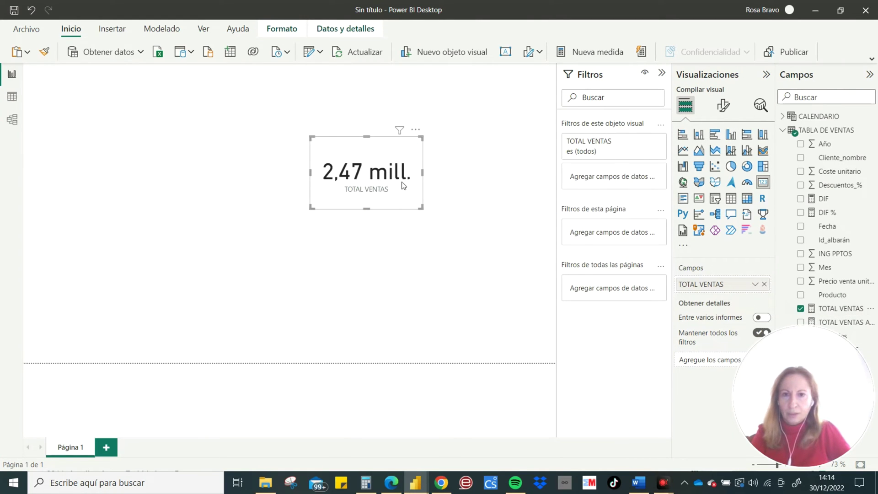
{"action": "left_click_drag", "start_coordinate": [370, 213], "coordinate": [370, 195]}
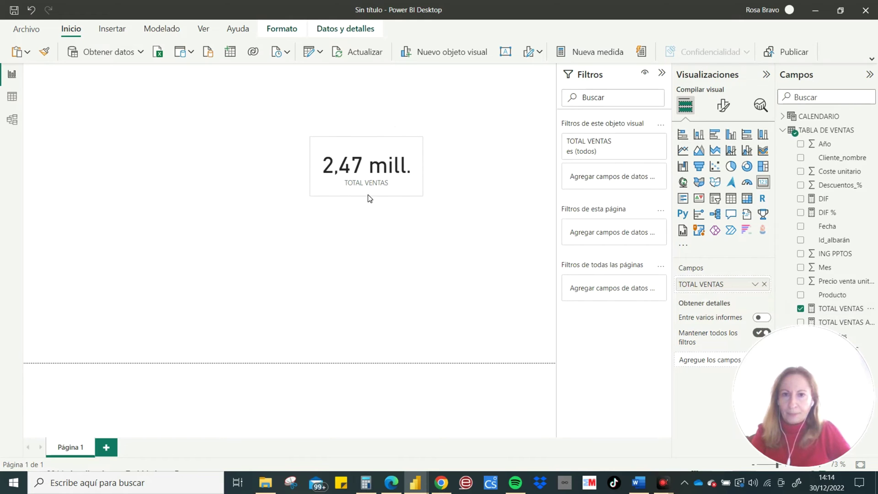
Step: Duplicate the card, switch it to TOTAL VENTAS AÑO ANT (2,18 mill.), and place it below
{"action": "right_click", "coordinate": [380, 145]}
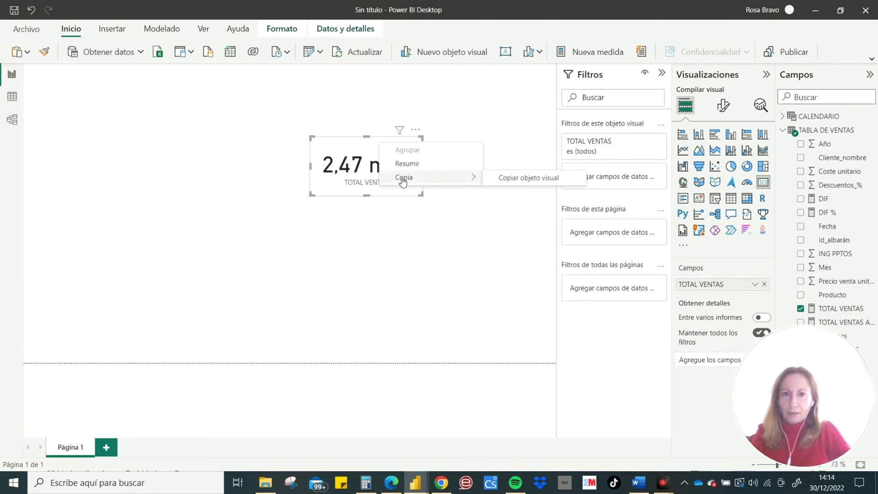
{"action": "left_click", "coordinate": [496, 172]}
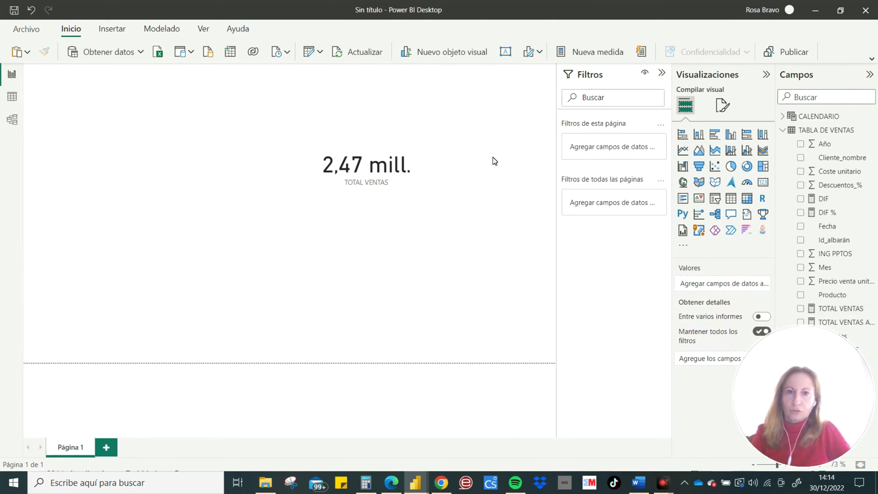
{"action": "left_click", "coordinate": [461, 164]}
{"action": "key", "text": "ctrl+c"}
{"action": "key", "text": "ctrl+v"}
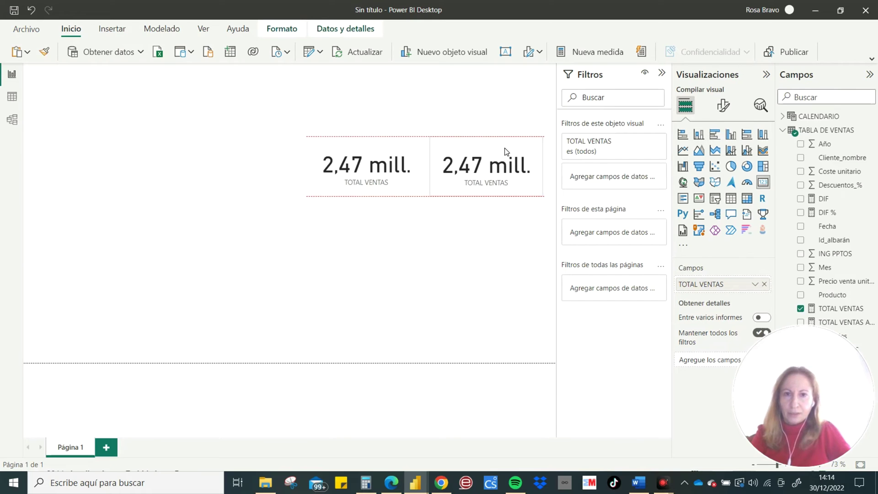
{"action": "left_click", "coordinate": [764, 284]}
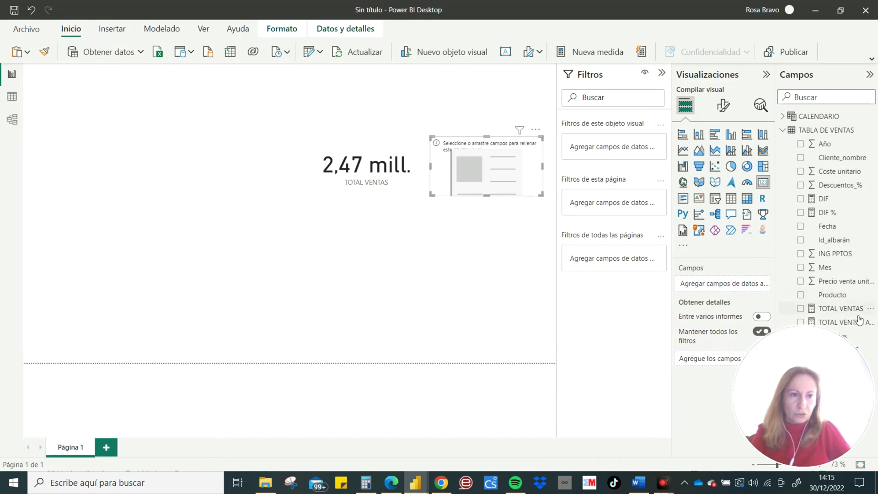
{"action": "left_click_drag", "start_coordinate": [859, 320], "coordinate": [727, 284]}
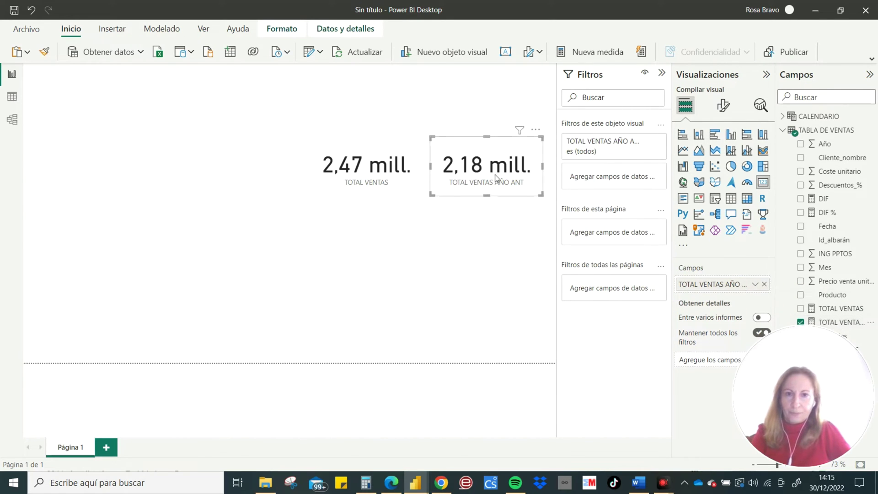
{"action": "mouse_move", "coordinate": [466, 159]}
{"action": "left_mouse_down"}
{"action": "mouse_move", "coordinate": [375, 210]}
{"action": "mouse_move", "coordinate": [360, 204]}
{"action": "left_mouse_up"}
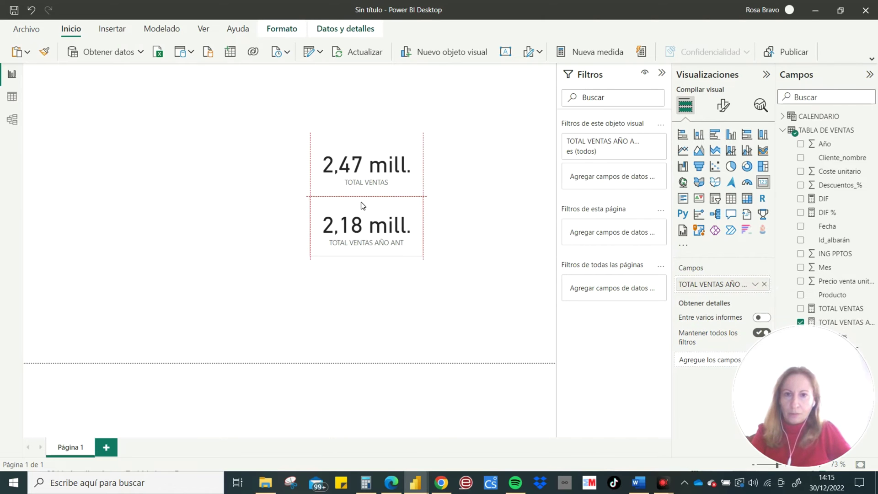
{"action": "left_click", "coordinate": [726, 112]}
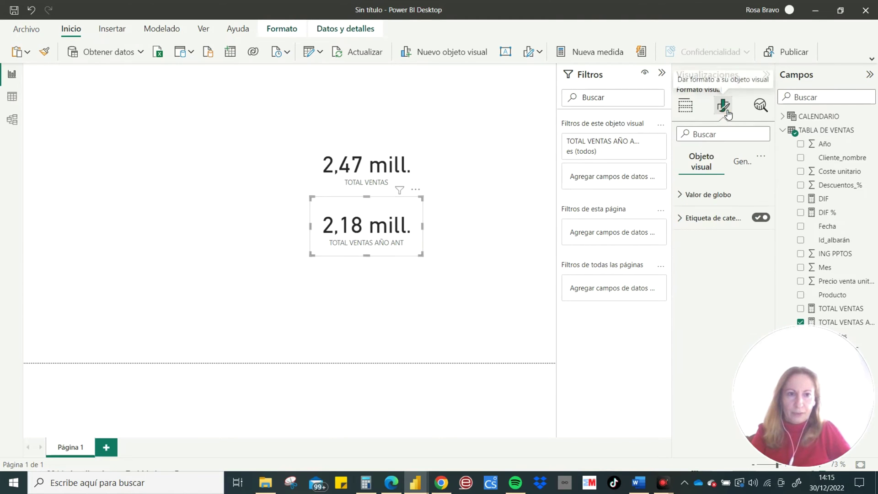
Step: Turn on a visual border and drop shadow for both sales cards
{"action": "left_click", "coordinate": [742, 163]}
{"action": "left_click", "coordinate": [681, 247]}
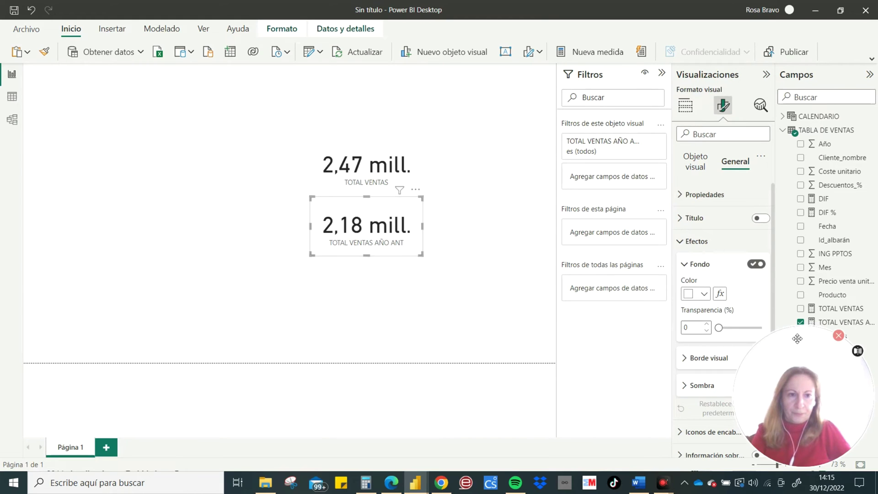
{"action": "left_click_drag", "start_coordinate": [794, 343], "coordinate": [640, 324]}
{"action": "left_click", "coordinate": [757, 358]}
{"action": "left_click", "coordinate": [756, 386]}
{"action": "left_click", "coordinate": [379, 147]}
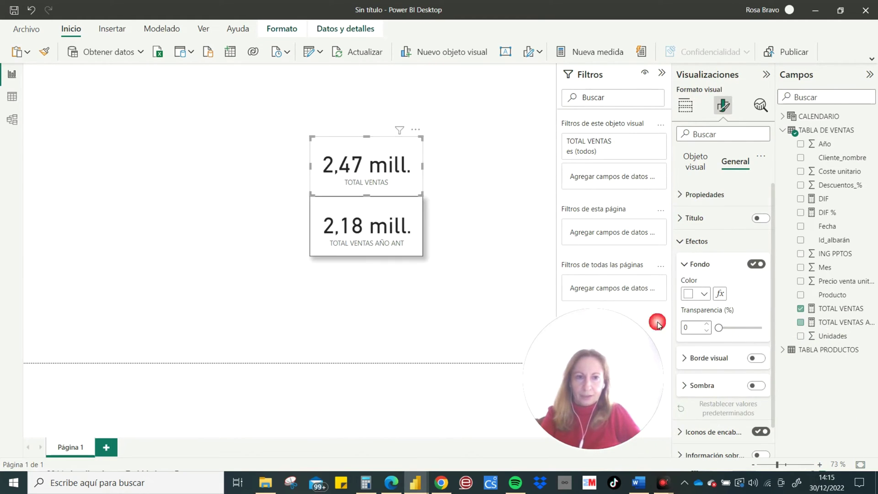
{"action": "left_click", "coordinate": [763, 358]}
{"action": "left_click", "coordinate": [763, 386]}
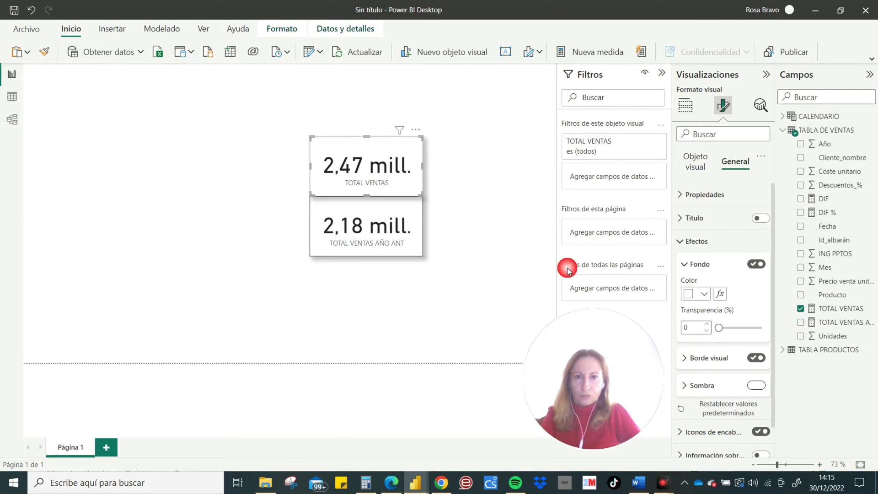
{"action": "left_click", "coordinate": [456, 168]}
{"action": "left_click", "coordinate": [365, 142]}
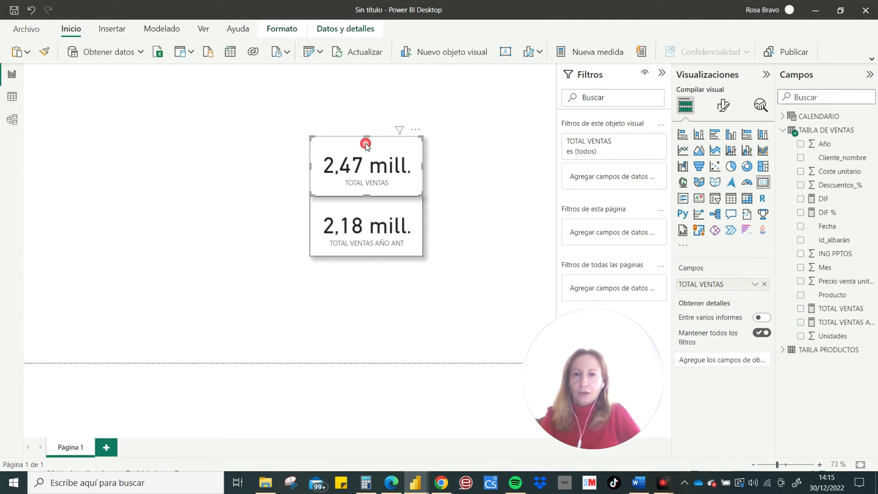
Step: Duplicate the TOTAL VENTAS card, place it to the right, and stretch it to both cards' height
{"action": "left_click", "coordinate": [465, 167]}
{"action": "left_click", "coordinate": [393, 146]}
{"action": "key", "text": "ctrl+c"}
{"action": "key", "text": "ctrl+v"}
{"action": "left_click_drag", "start_coordinate": [402, 148], "coordinate": [497, 149]}
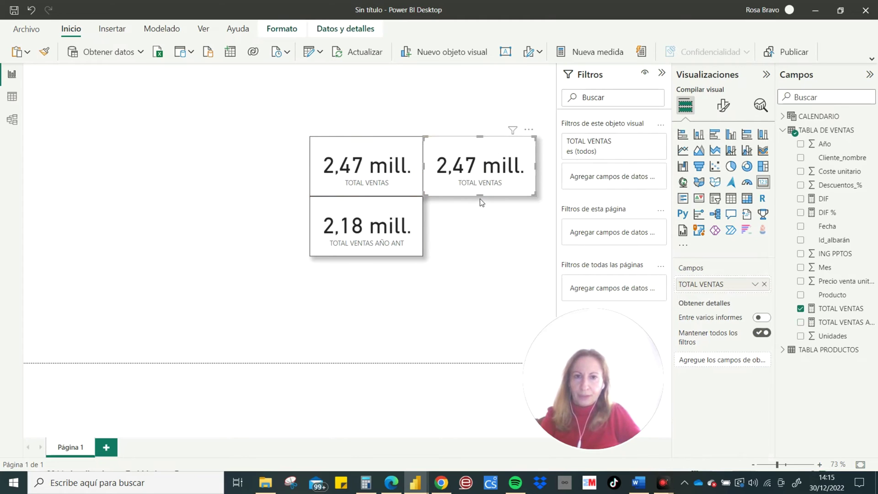
{"action": "left_click_drag", "start_coordinate": [479, 197], "coordinate": [480, 256]}
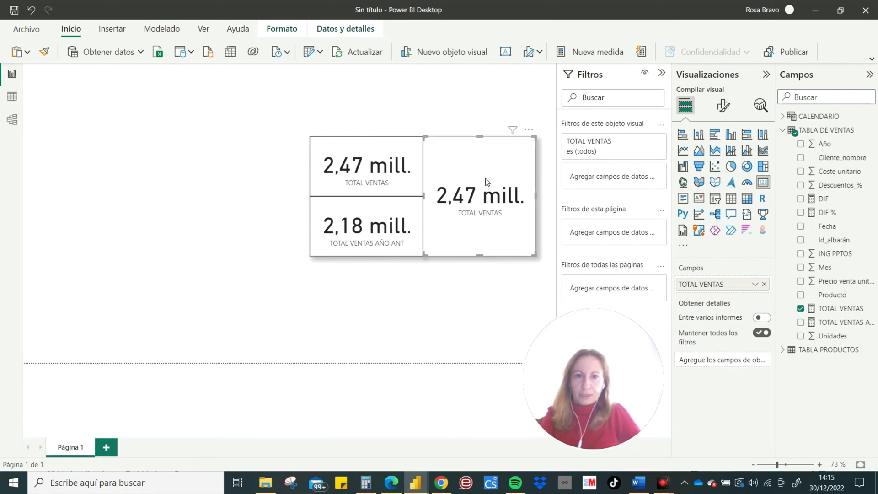
Step: Swap TOTAL VENTAS for DIF in the tall card so it shows 281,74 mil
{"action": "left_click", "coordinate": [764, 284]}
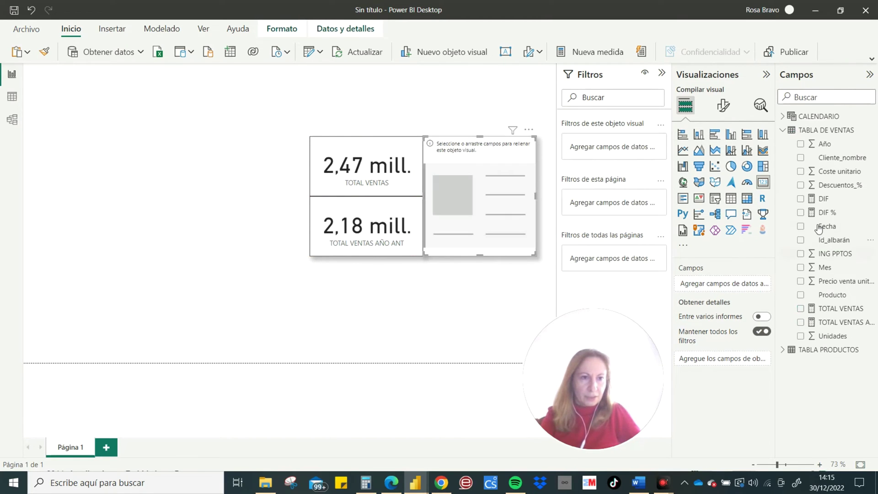
{"action": "left_click_drag", "start_coordinate": [826, 204], "coordinate": [722, 288]}
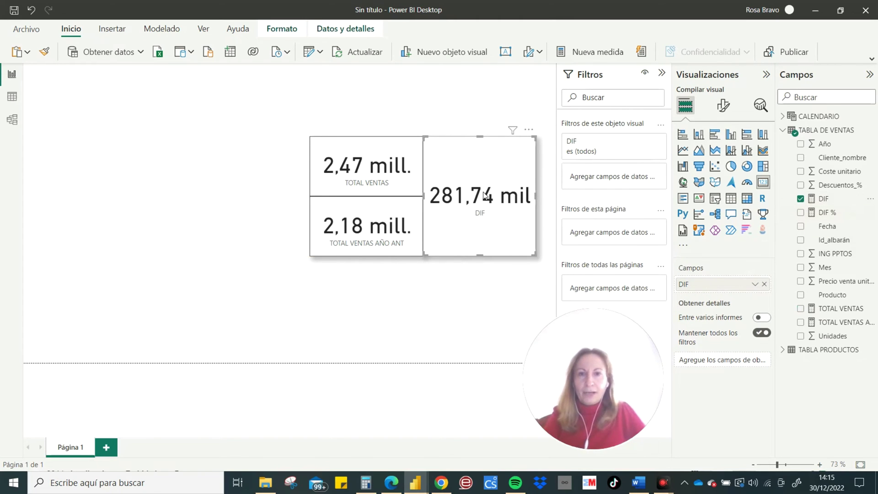
{"action": "left_click", "coordinate": [428, 96]}
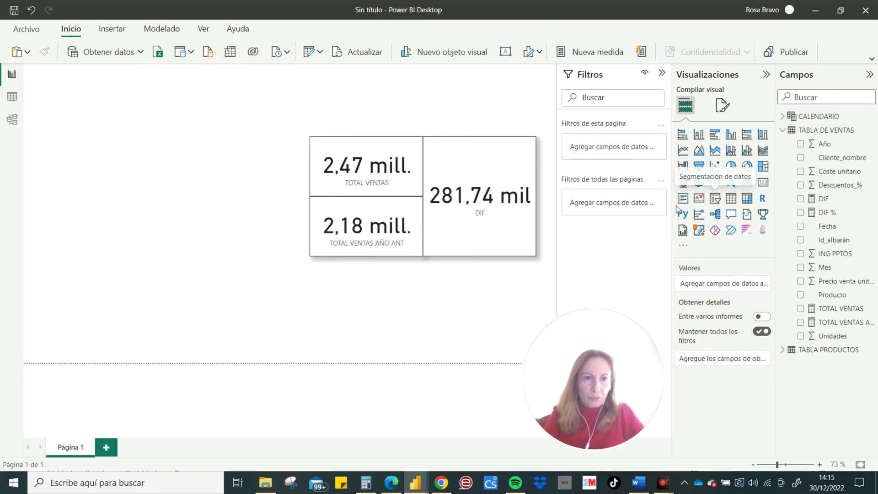
Step: Add a slicer sized as a strip above the cards, matching their width
{"action": "left_click", "coordinate": [715, 198]}
{"action": "left_click_drag", "start_coordinate": [138, 92], "coordinate": [363, 72]}
{"action": "left_click_drag", "start_coordinate": [372, 182], "coordinate": [379, 122]}
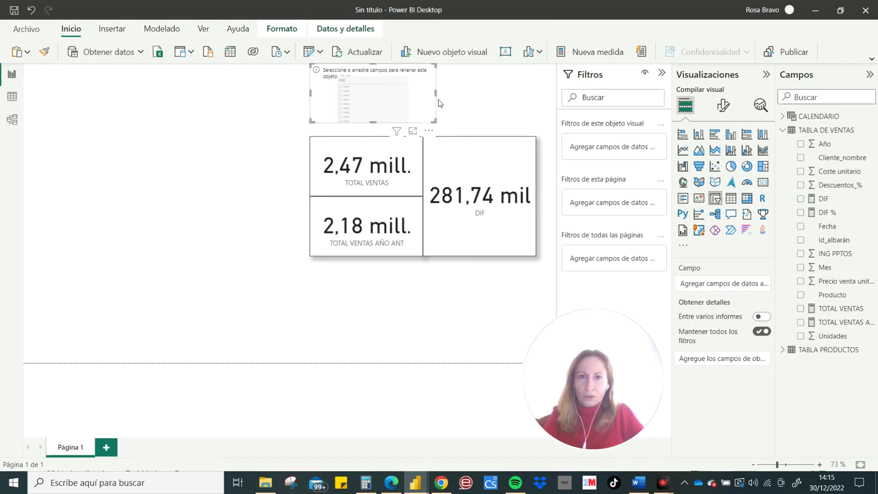
{"action": "left_click_drag", "start_coordinate": [435, 93], "coordinate": [535, 87]}
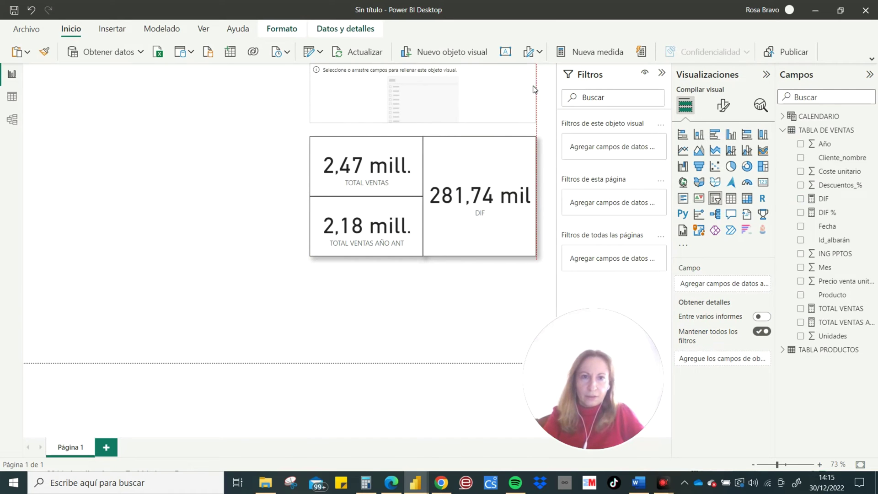
Step: Drive the slicer by CALENDARIO Date's Año, shown as year tiles 2008–2014
{"action": "left_click", "coordinate": [781, 116]}
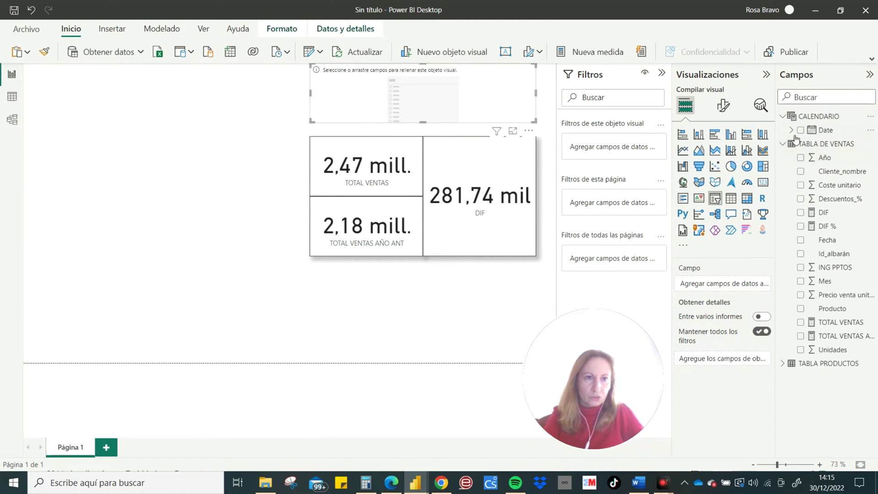
{"action": "left_click", "coordinate": [791, 130]}
{"action": "left_click", "coordinate": [799, 144]}
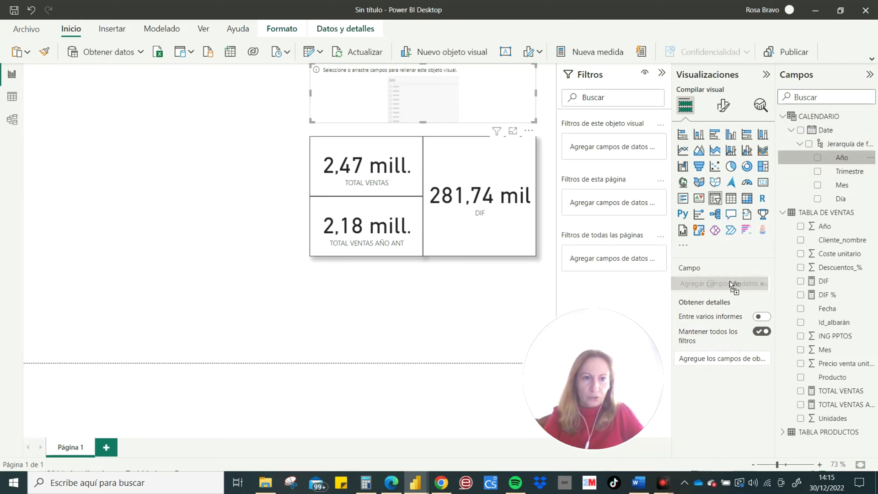
{"action": "left_click_drag", "start_coordinate": [841, 160], "coordinate": [734, 286]}
{"action": "left_click", "coordinate": [530, 70]}
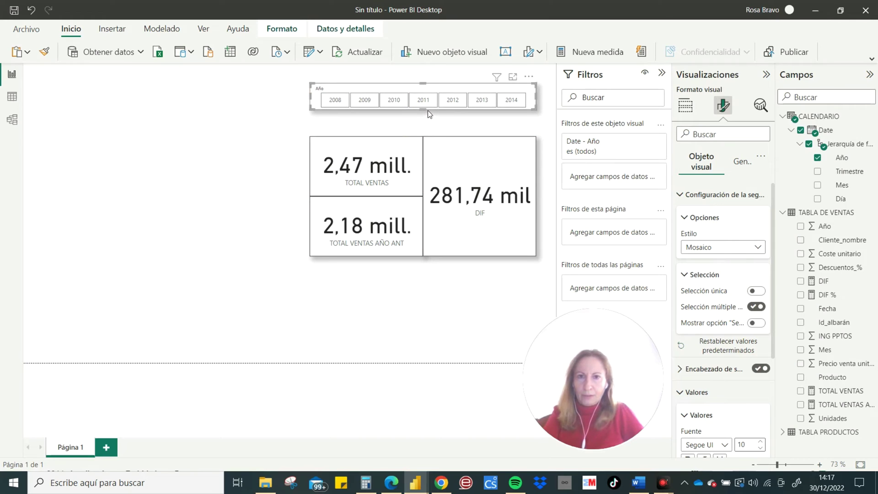
{"action": "left_click_drag", "start_coordinate": [427, 112], "coordinate": [426, 117]}
Step: Try the 2010 to 2014 year filters, then clear the selection to show all years
{"action": "left_click", "coordinate": [398, 103]}
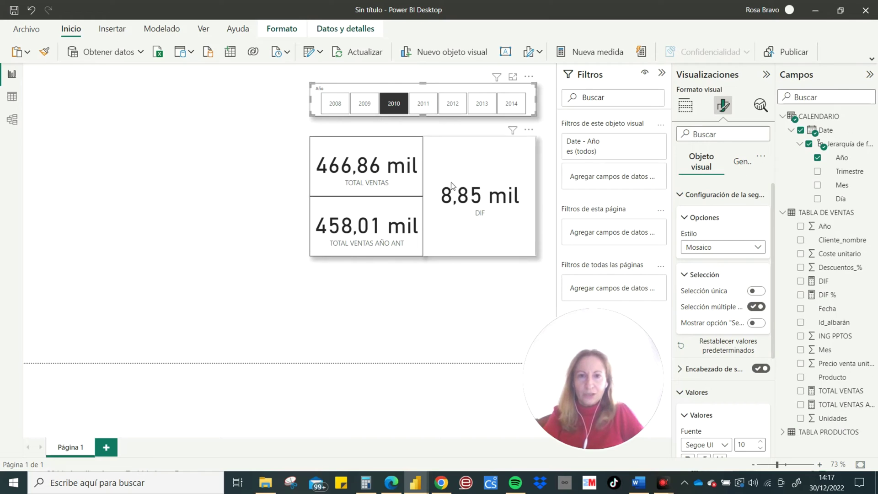
{"action": "left_click", "coordinate": [419, 104]}
{"action": "left_click", "coordinate": [453, 104]}
{"action": "left_click", "coordinate": [481, 104]}
{"action": "left_click", "coordinate": [501, 109]}
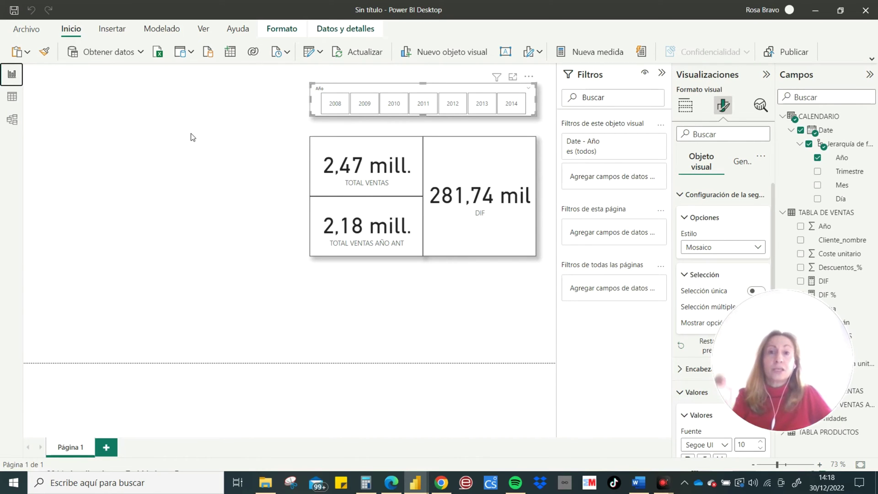
Step: Add a clustered column chart sized across the page's top-left corner
{"action": "left_click", "coordinate": [141, 102]}
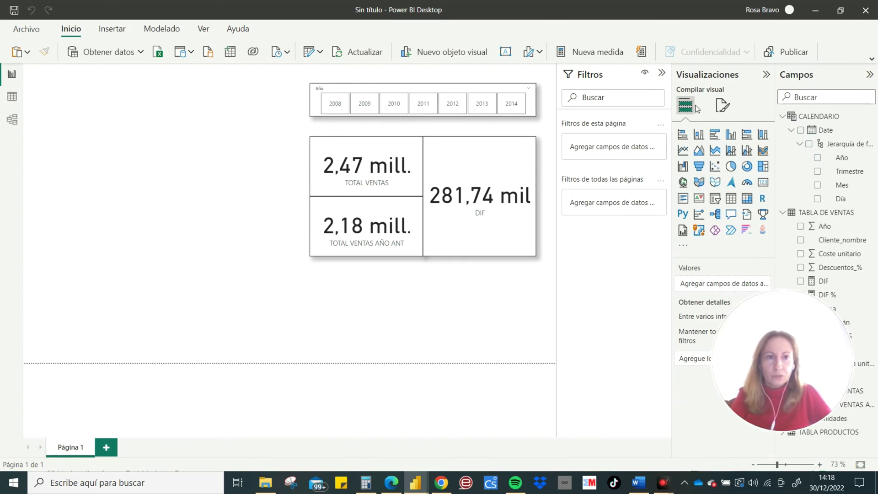
{"action": "left_click", "coordinate": [734, 134]}
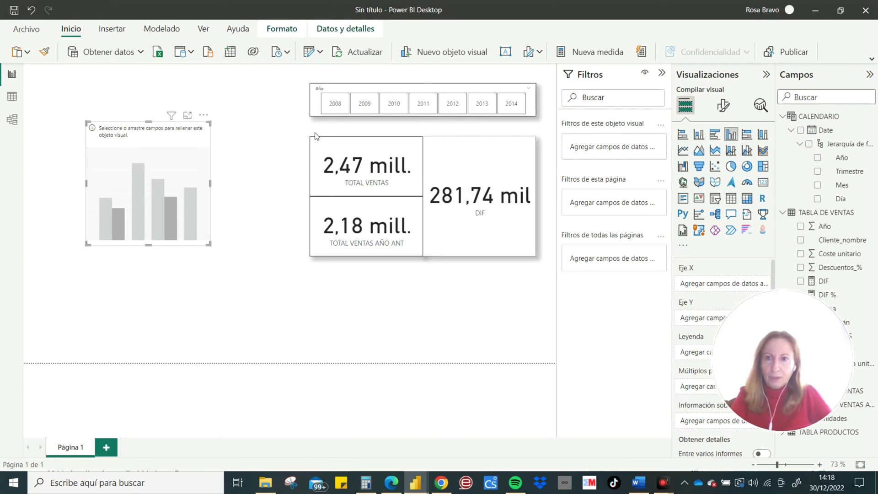
{"action": "left_click_drag", "start_coordinate": [133, 142], "coordinate": [58, 75]}
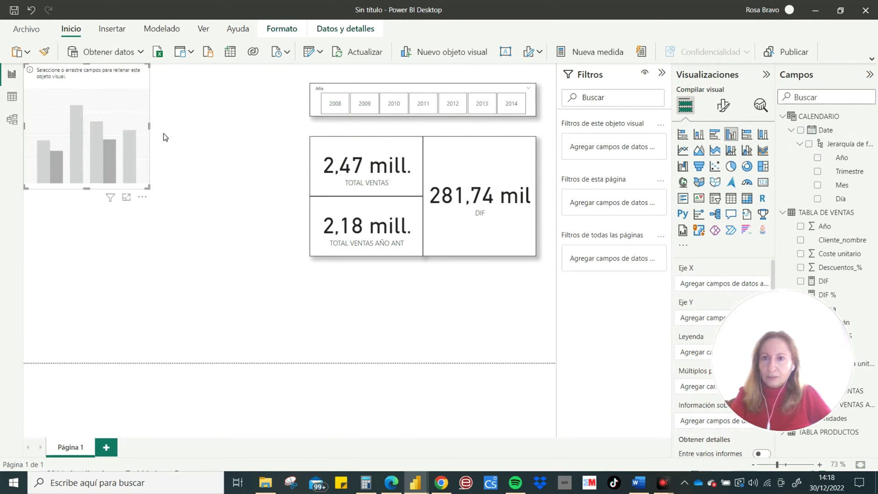
{"action": "left_click_drag", "start_coordinate": [149, 127], "coordinate": [289, 126]}
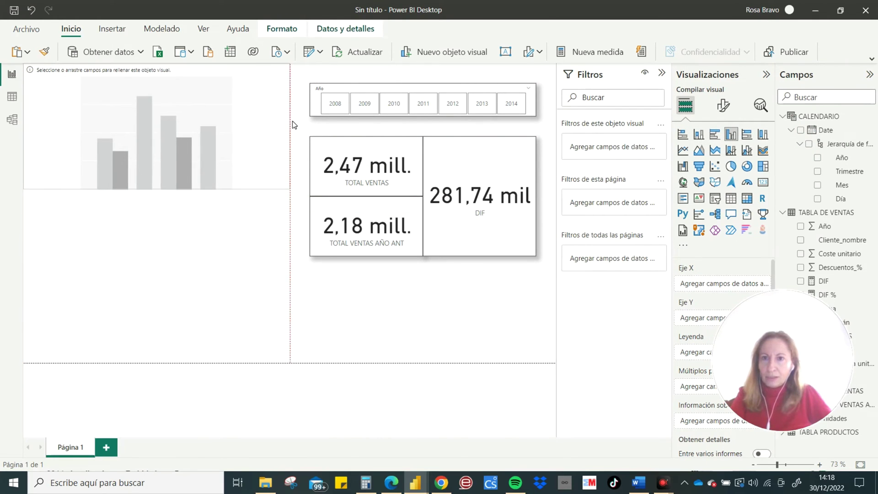
{"action": "left_click_drag", "start_coordinate": [157, 189], "coordinate": [153, 143]}
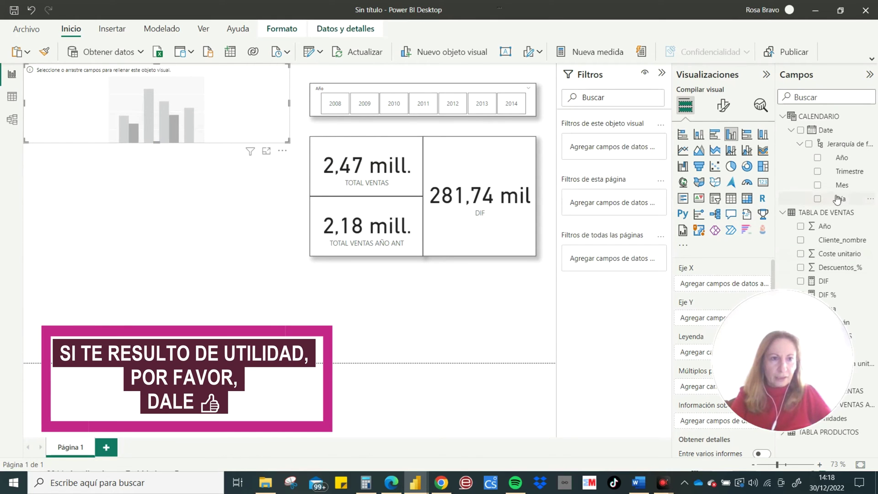
Step: Plot Mes on the X axis against TOTAL VENTAS and TOTAL VENTAS AÑO ANT, filtered to 2011
{"action": "left_click_drag", "start_coordinate": [842, 185], "coordinate": [731, 283]}
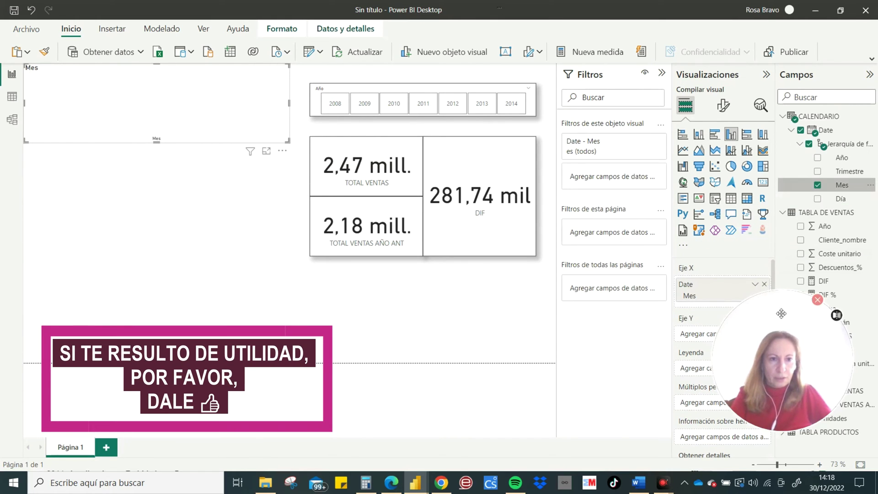
{"action": "left_click_drag", "start_coordinate": [780, 313], "coordinate": [577, 318]}
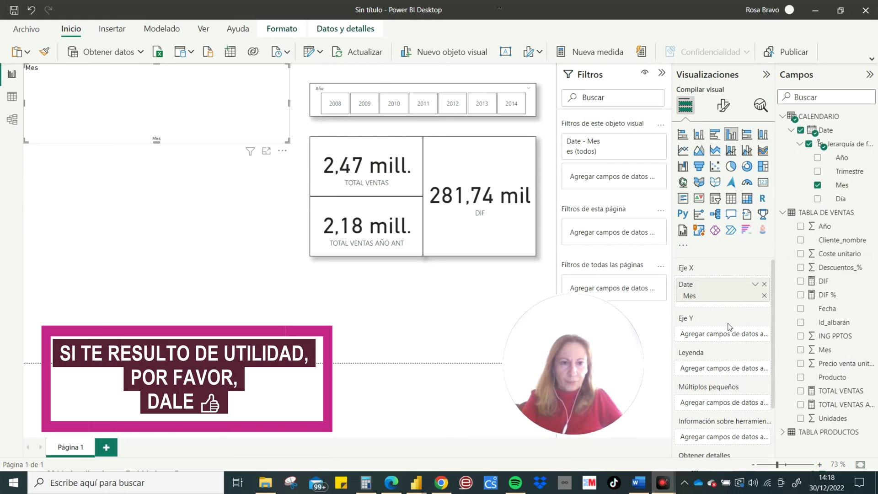
{"action": "mouse_move", "coordinate": [842, 390]}
{"action": "left_mouse_down"}
{"action": "mouse_move", "coordinate": [716, 334]}
{"action": "mouse_move", "coordinate": [741, 351]}
{"action": "mouse_move", "coordinate": [736, 343]}
{"action": "left_mouse_up"}
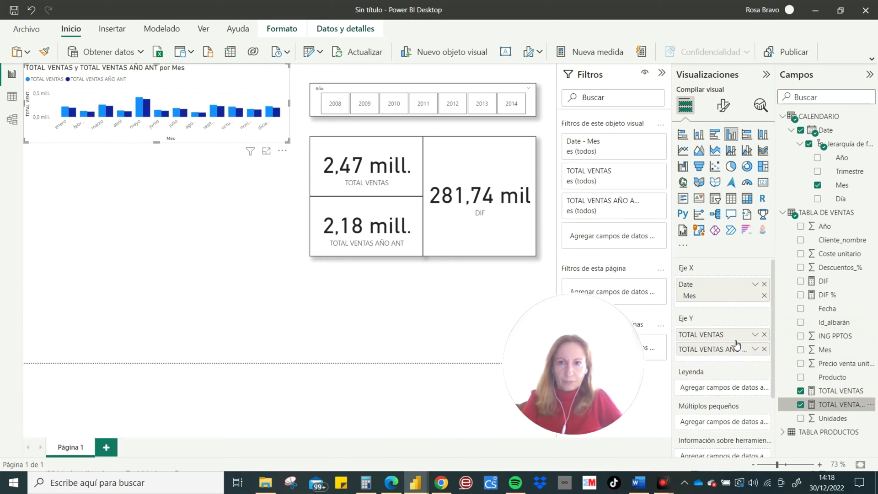
{"action": "left_click", "coordinate": [723, 106]}
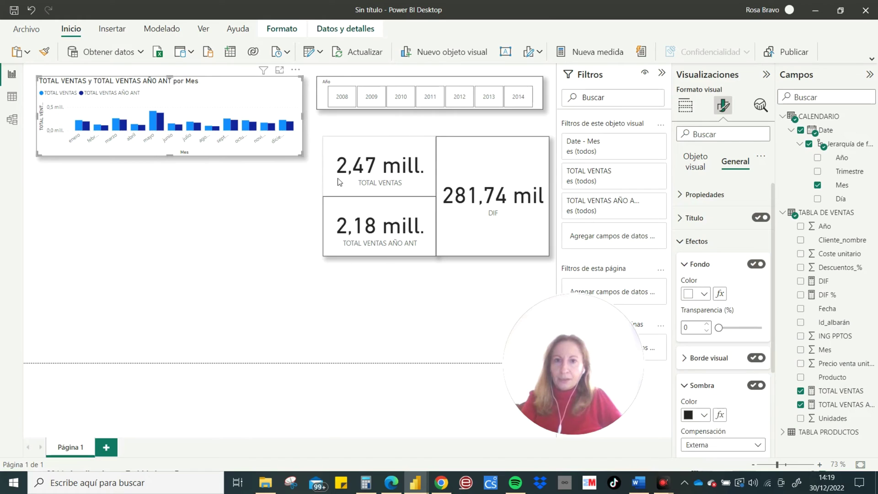
{"action": "left_click", "coordinate": [425, 94]}
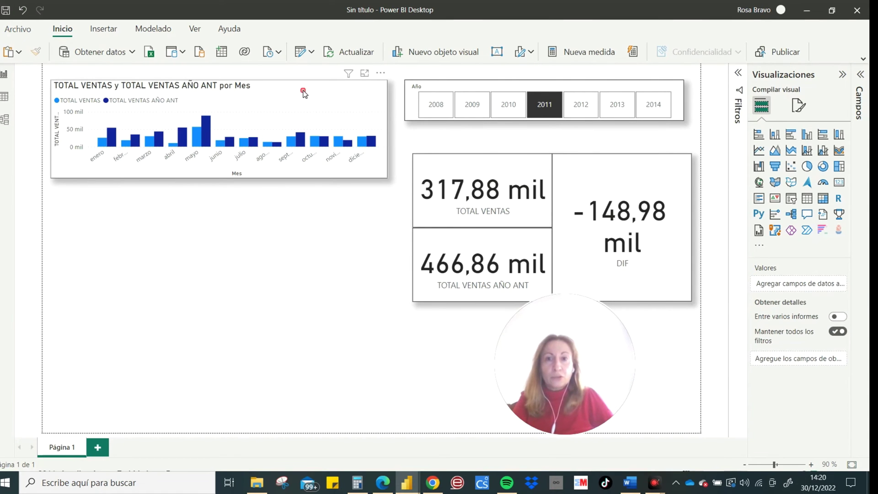
{"action": "left_click", "coordinate": [304, 93]}
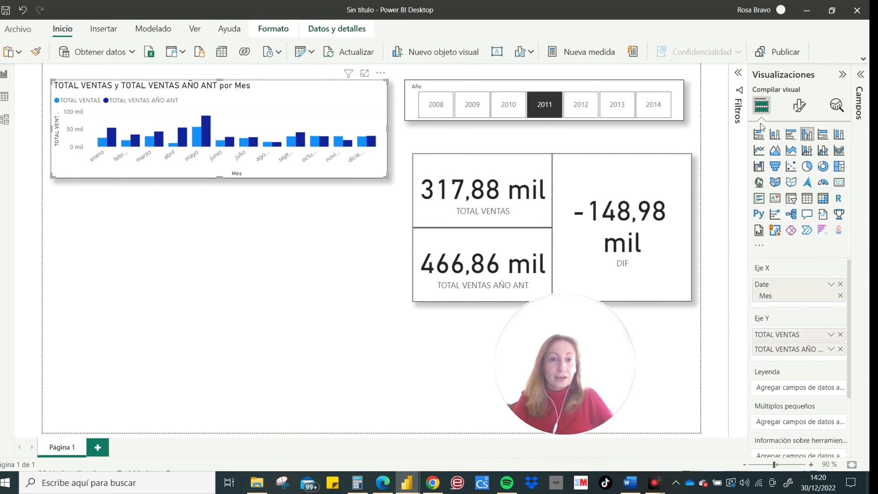
Step: Find Zebra BI Charts by searching 'ZEBRA' in the visuals catalogue and add it
{"action": "left_click", "coordinate": [758, 245]}
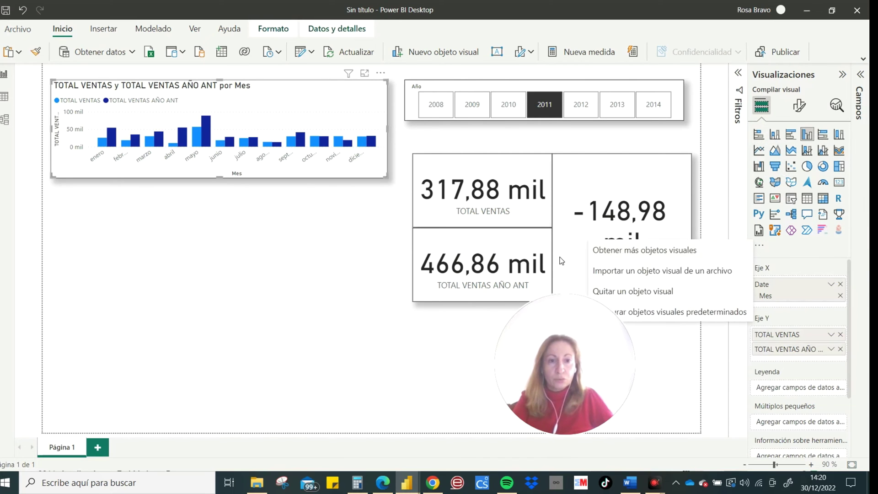
{"action": "left_click", "coordinate": [622, 259]}
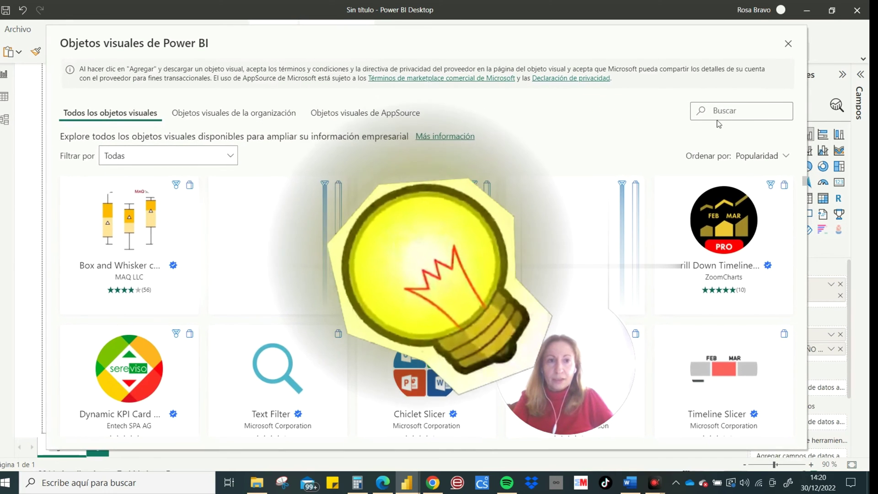
{"action": "left_click", "coordinate": [726, 110]}
{"action": "type", "text": "ZEBRA"}
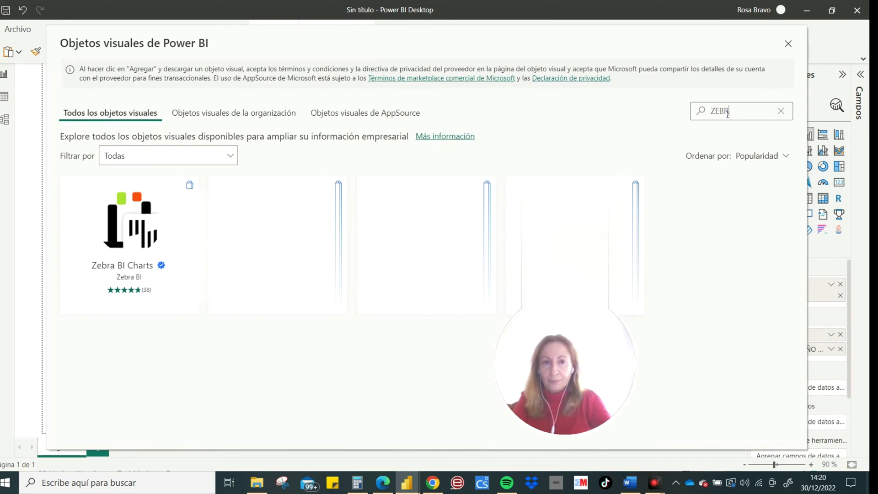
{"action": "mouse_move", "coordinate": [129, 233]}
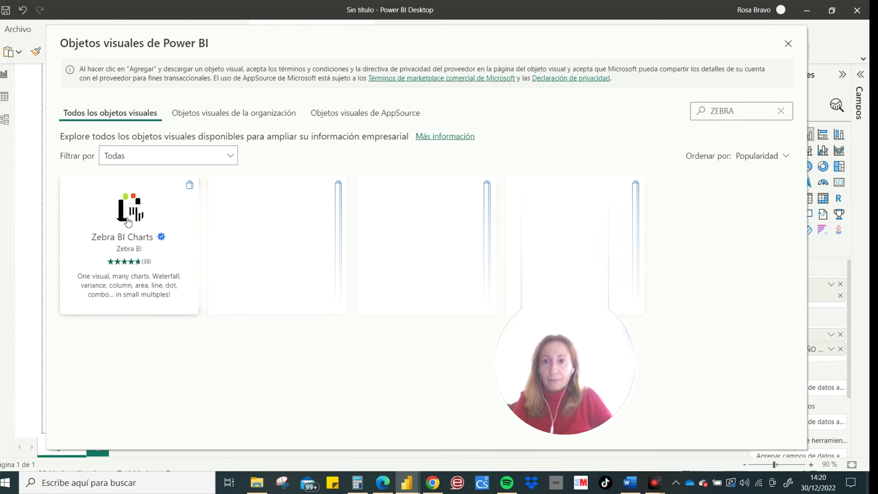
{"action": "left_click", "coordinate": [128, 222]}
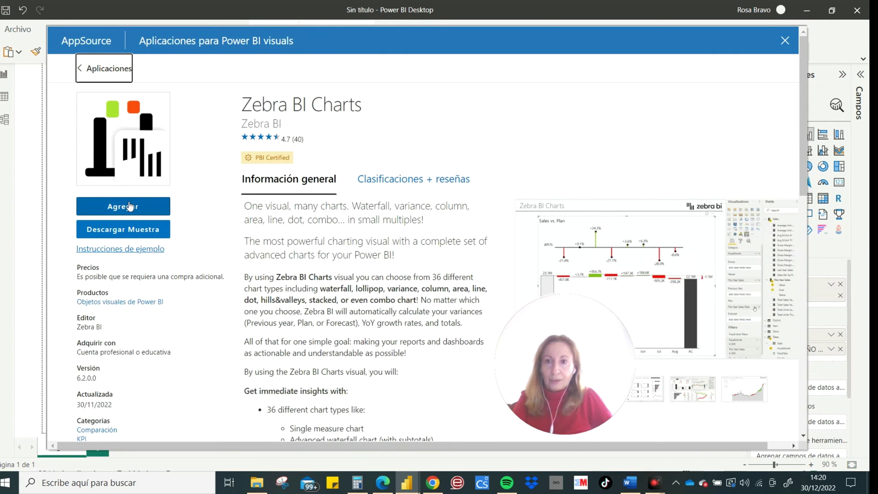
{"action": "left_click", "coordinate": [129, 206]}
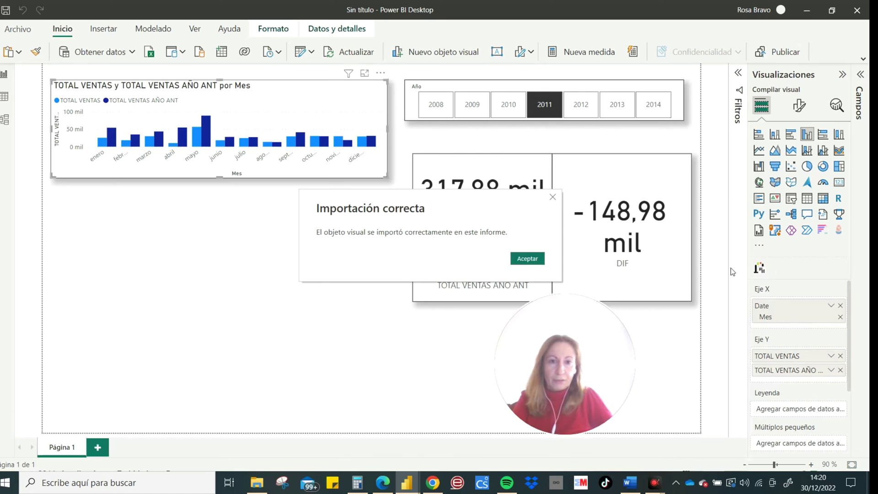
Step: Dismiss the import confirmation and pin Zebra BI Charts to the Visualizations pane
{"action": "left_click", "coordinate": [528, 260]}
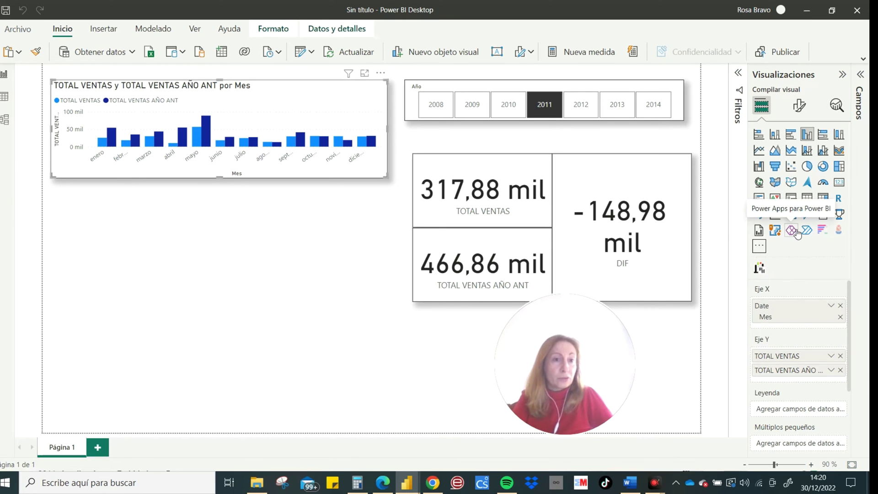
{"action": "right_click", "coordinate": [758, 268]}
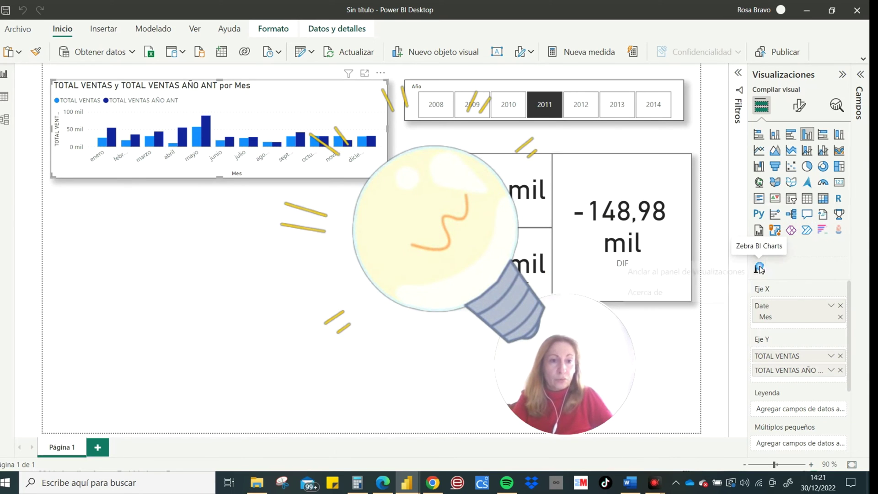
{"action": "left_click", "coordinate": [703, 274]}
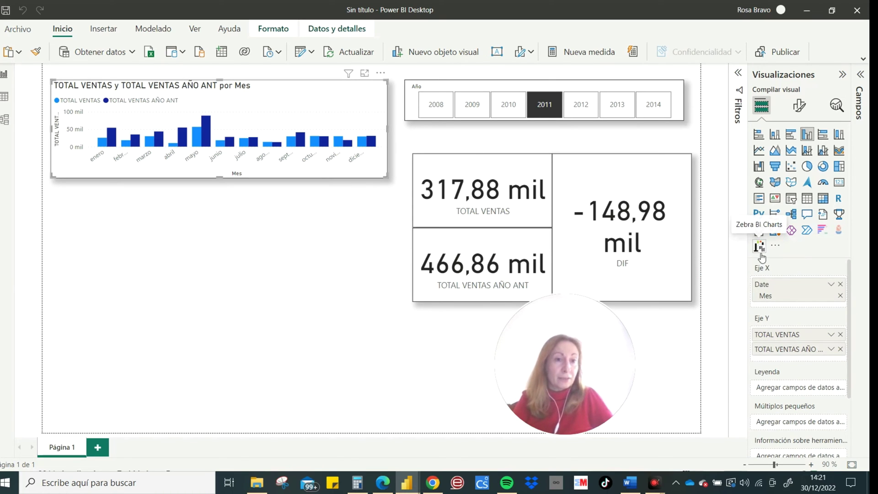
{"action": "left_click", "coordinate": [303, 220]}
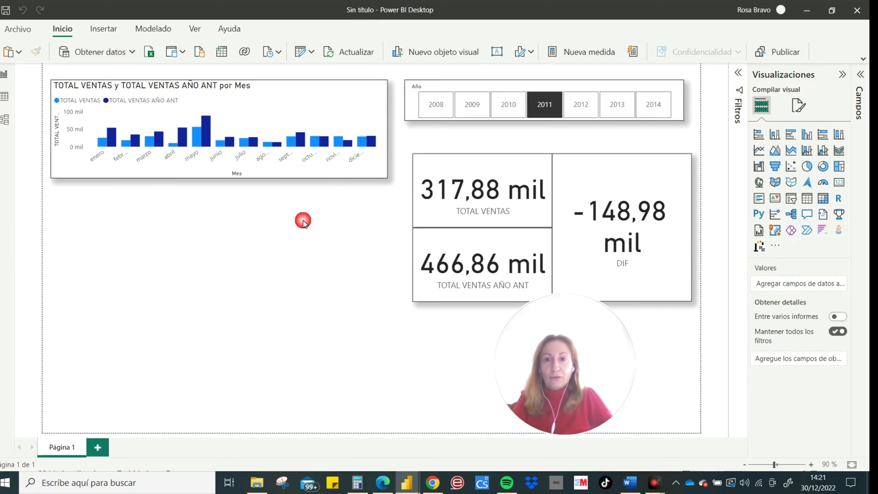
Step: Add a Zebra BI Charts visual below the monthly column chart and enlarge it
{"action": "left_click", "coordinate": [759, 246]}
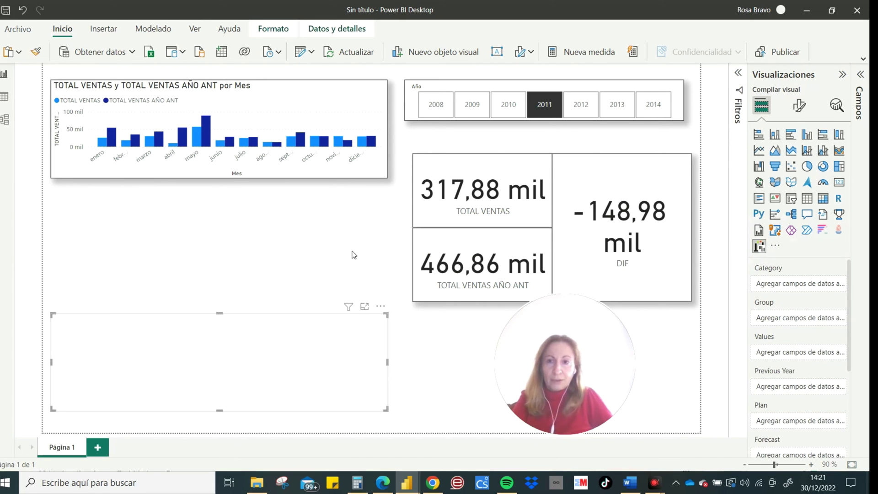
{"action": "left_click_drag", "start_coordinate": [222, 319], "coordinate": [201, 189]}
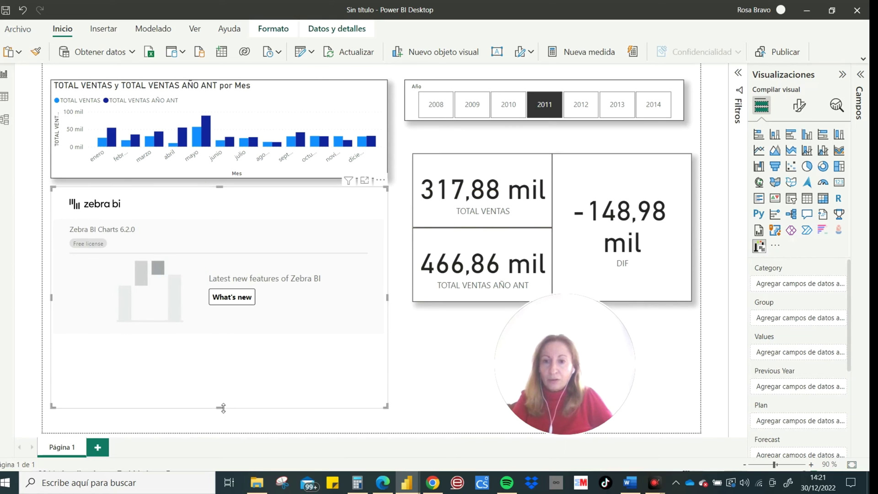
{"action": "left_click_drag", "start_coordinate": [222, 412], "coordinate": [221, 427]}
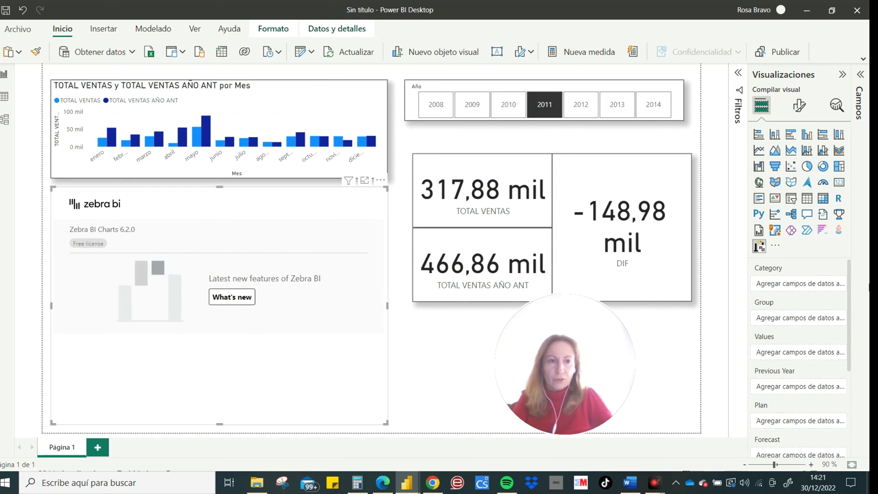
Step: Assign CALENDARIO Mes to Category, TOTAL VENTAS to Values, TOTAL VENTAS AÑO ANT to Previous Year
{"action": "left_click", "coordinate": [861, 76]}
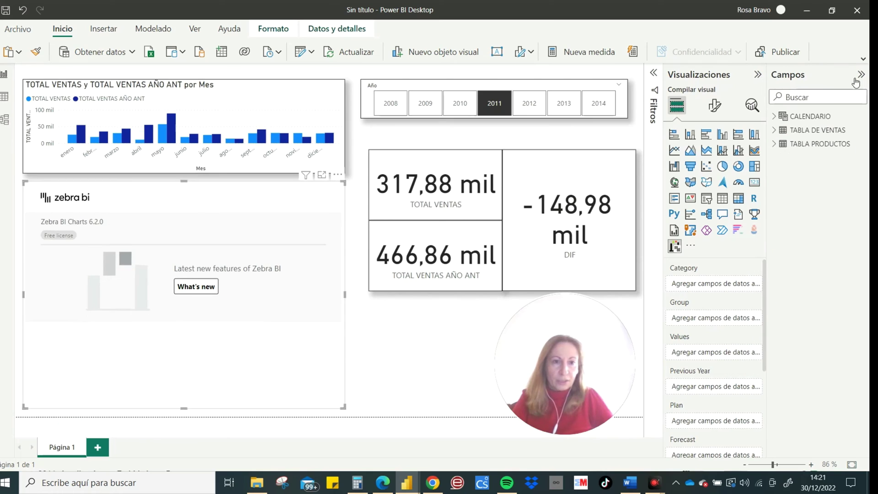
{"action": "left_click", "coordinate": [781, 118]}
{"action": "left_click", "coordinate": [784, 131]}
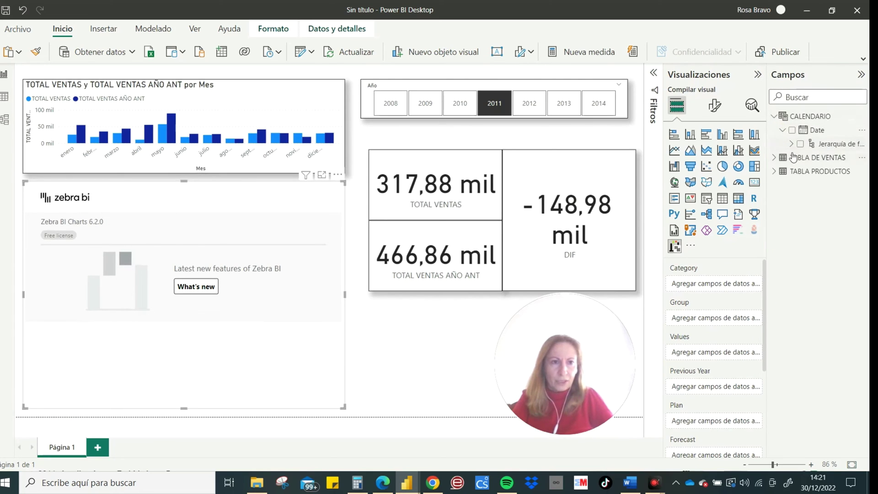
{"action": "left_click", "coordinate": [792, 145]}
{"action": "left_click_drag", "start_coordinate": [833, 185], "coordinate": [722, 285]}
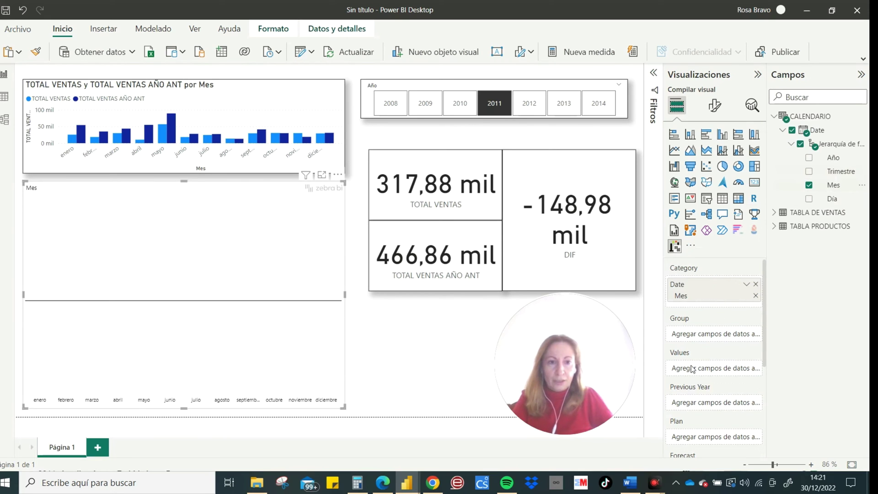
{"action": "left_click", "coordinate": [776, 213]}
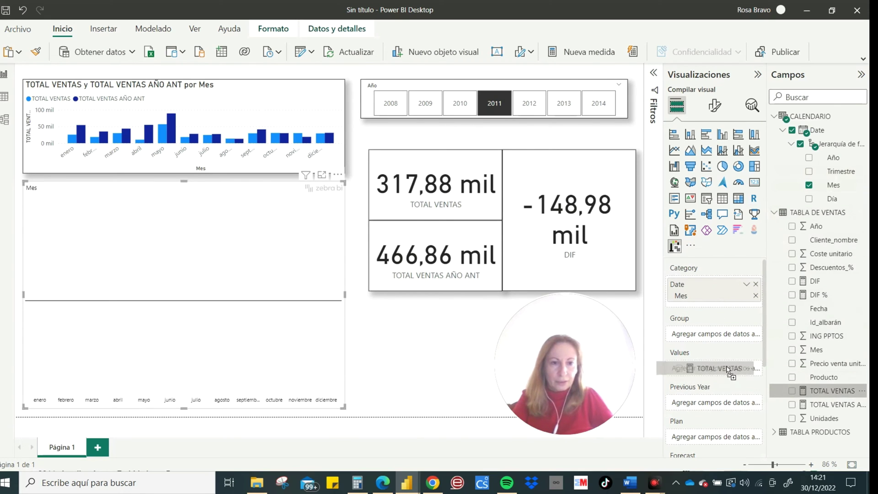
{"action": "left_click_drag", "start_coordinate": [842, 392], "coordinate": [686, 368]}
{"action": "left_click_drag", "start_coordinate": [827, 406], "coordinate": [712, 408]}
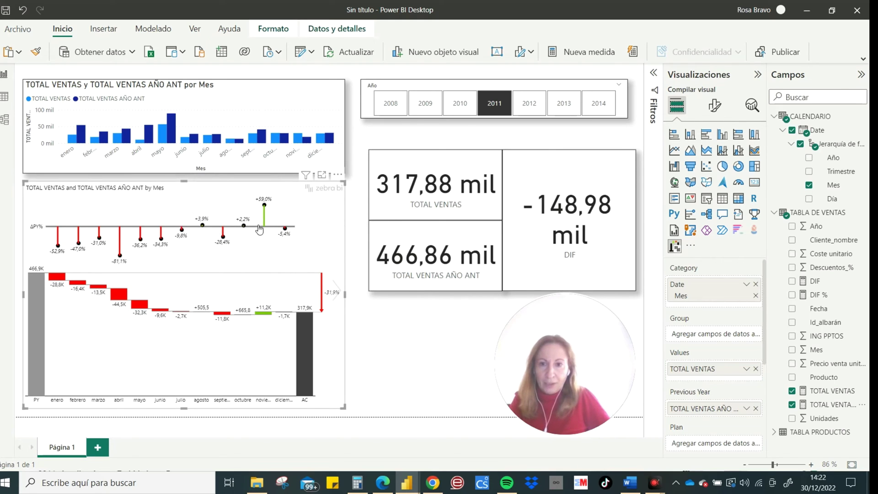
Step: Cross-highlight abril, febrero and marzo in the Zebra BI variance chart
{"action": "left_click", "coordinate": [124, 302]}
{"action": "left_click", "coordinate": [124, 305]}
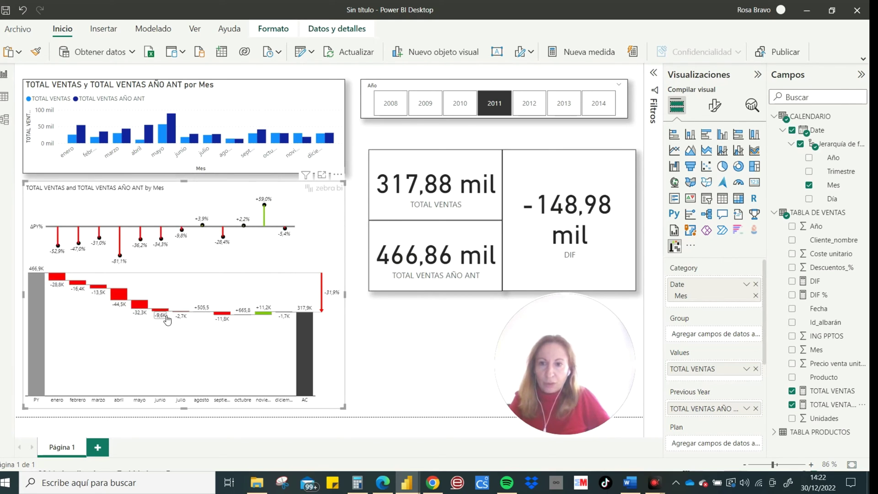
{"action": "left_click", "coordinate": [78, 283]}
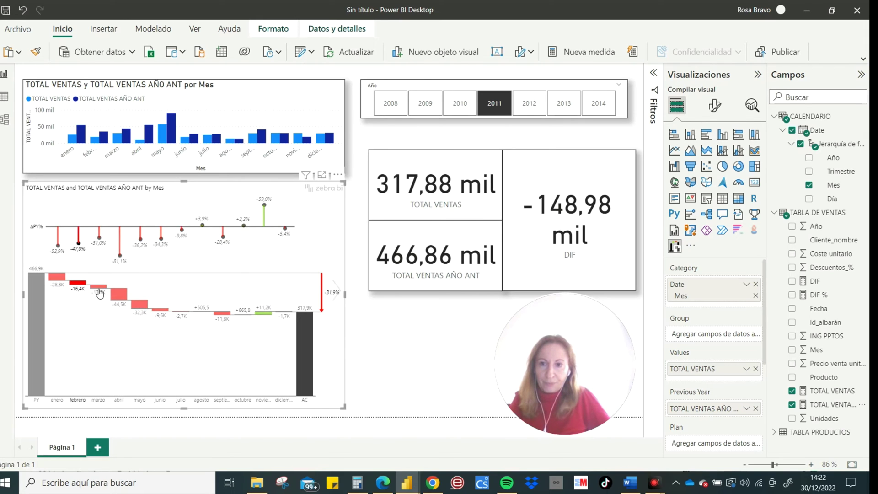
{"action": "left_click", "coordinate": [103, 287]}
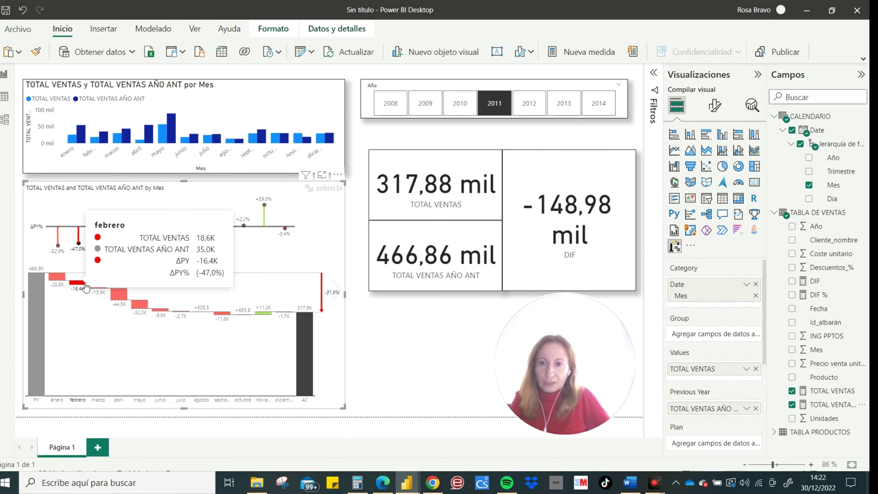
{"action": "left_click", "coordinate": [114, 292]}
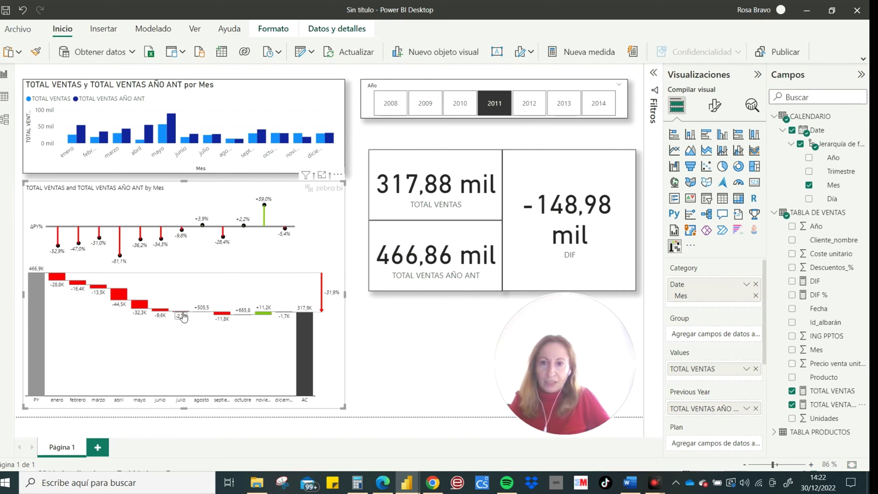
Step: Inspect abril's values, then switch the chart to ΔPY bars with PY/AC columns
{"action": "left_click", "coordinate": [124, 295]}
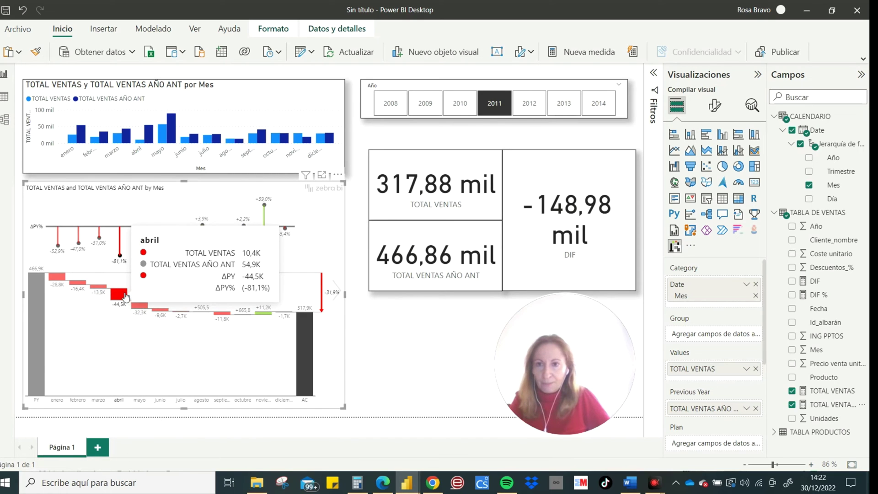
{"action": "mouse_move", "coordinate": [180, 315]}
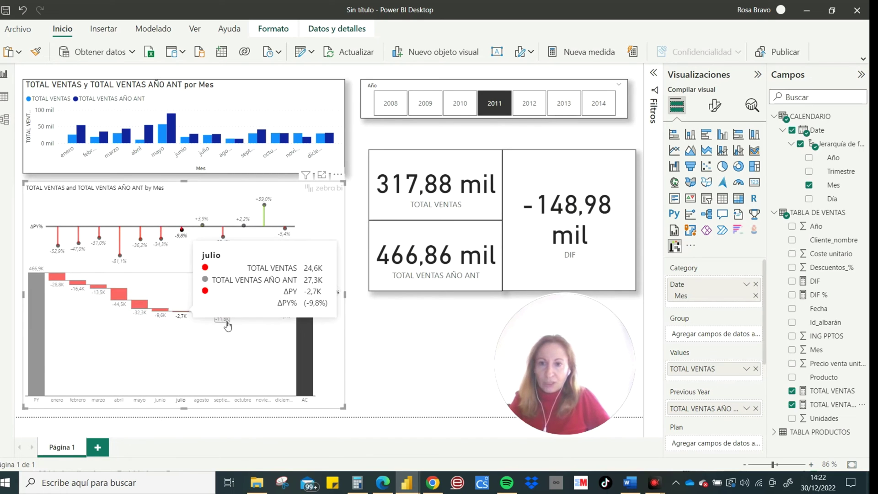
{"action": "left_click", "coordinate": [94, 310]}
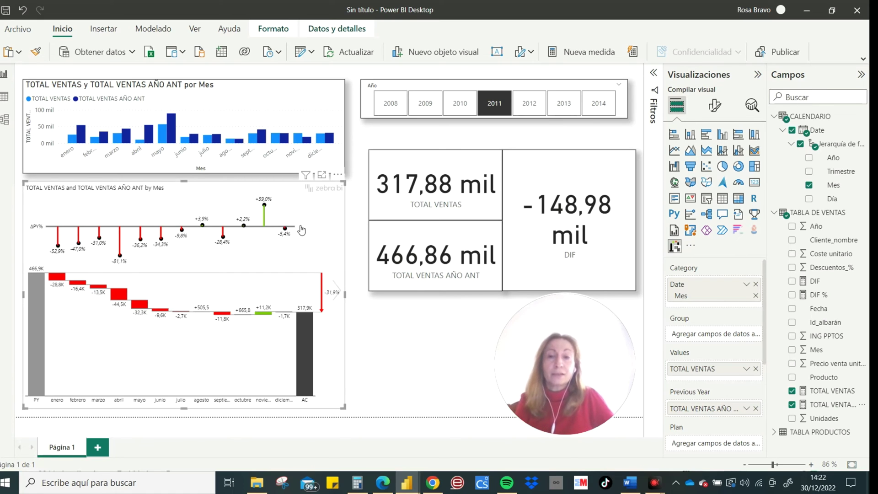
{"action": "left_click", "coordinate": [339, 290]}
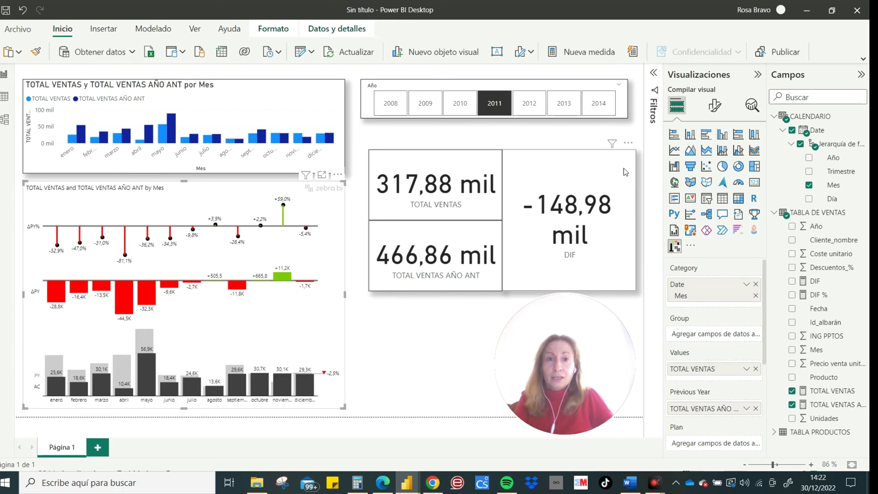
Step: Filter the report through 2012 to 2013 with the Año slicer
{"action": "left_click", "coordinate": [484, 107]}
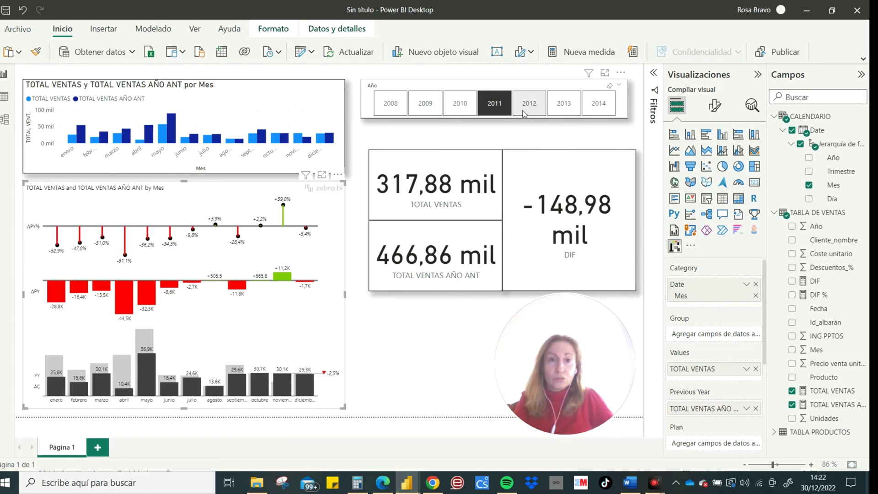
{"action": "left_click", "coordinate": [534, 108]}
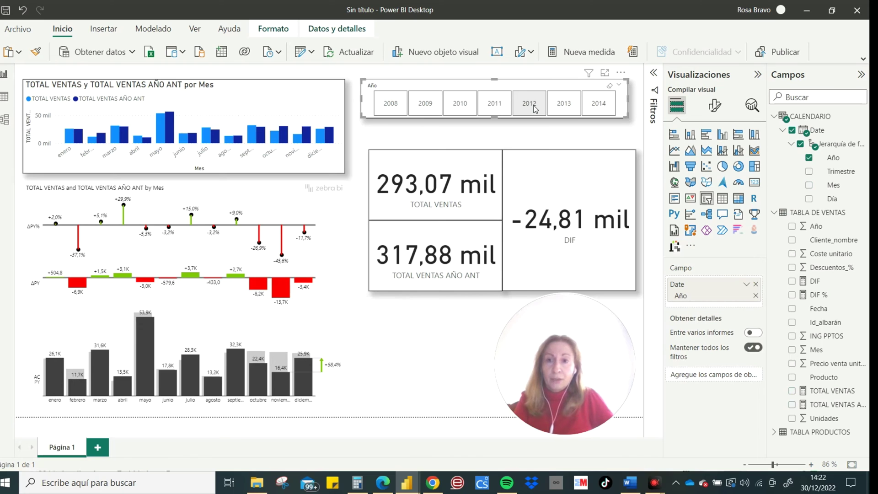
{"action": "left_click", "coordinate": [566, 105]}
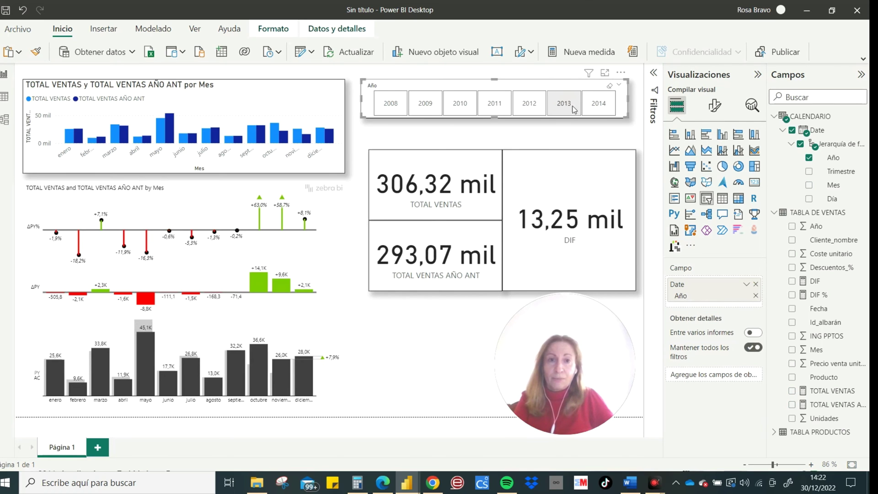
Step: Turn on the Shadow effect in the Zebra BI chart's General formatting
{"action": "left_click", "coordinate": [337, 214]}
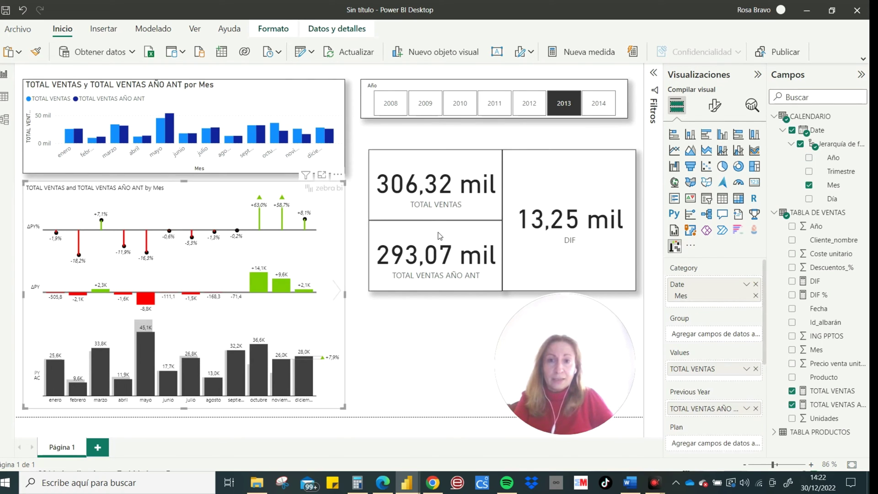
{"action": "left_click", "coordinate": [714, 105]}
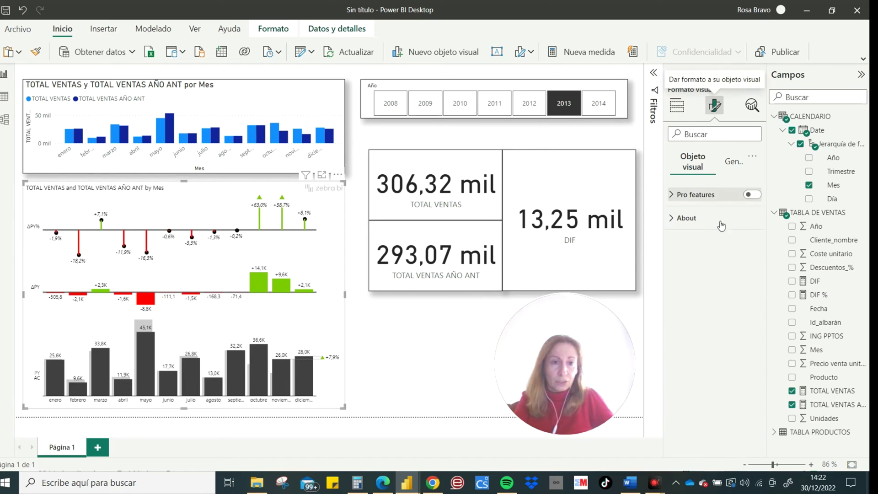
{"action": "left_click", "coordinate": [734, 161]}
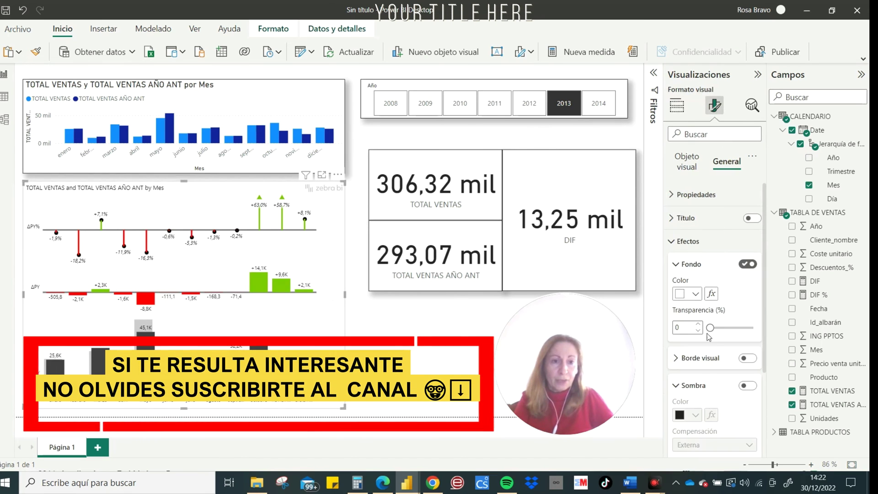
{"action": "left_click", "coordinate": [748, 386]}
{"action": "scroll", "coordinate": [759, 320], "scroll_direction": "down", "scroll_amount": 3}
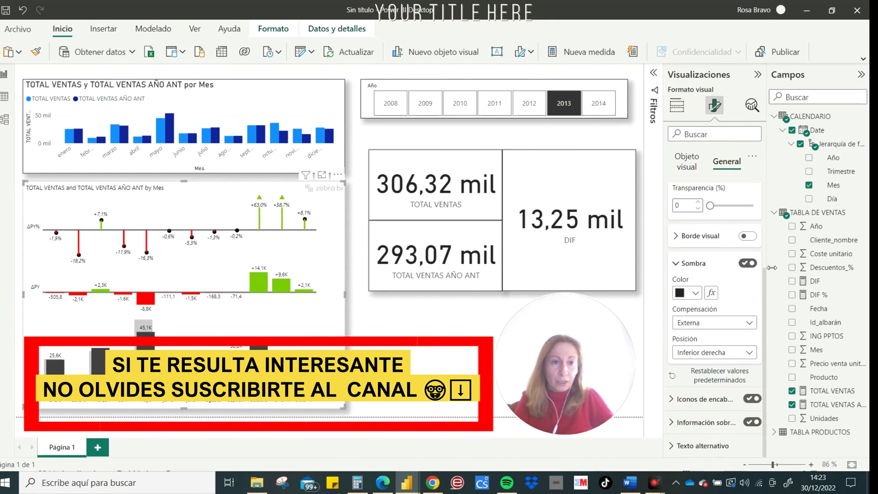
Step: Try the Año slicer on 2009, 2010 and 2011 while reselecting the Zebra BI and monthly charts
{"action": "left_click", "coordinate": [191, 180]}
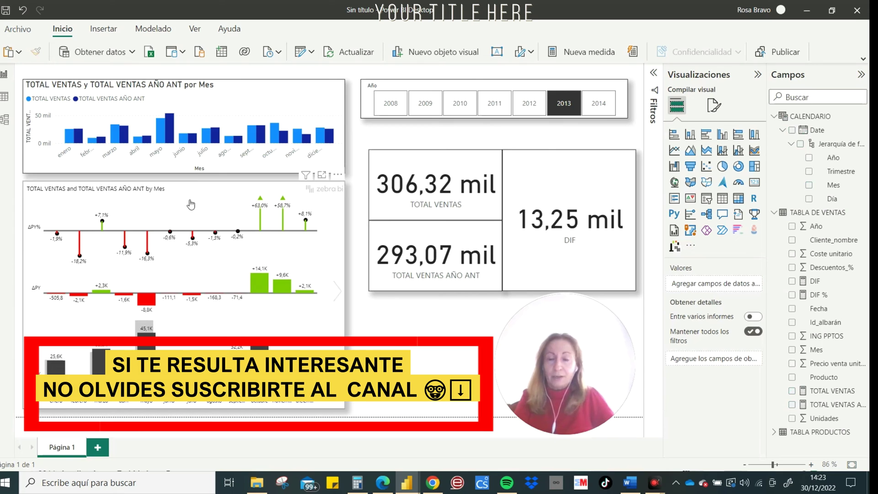
{"action": "left_click", "coordinate": [428, 105]}
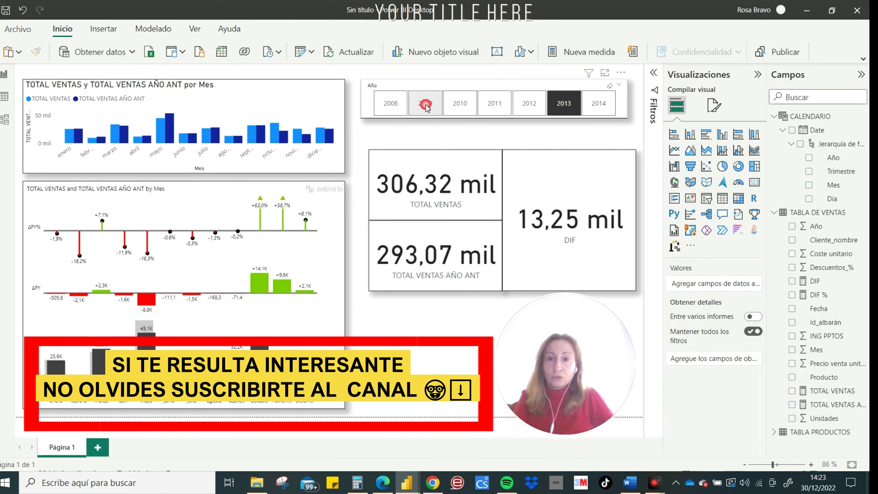
{"action": "left_click", "coordinate": [477, 104]}
{"action": "left_click", "coordinate": [493, 103]}
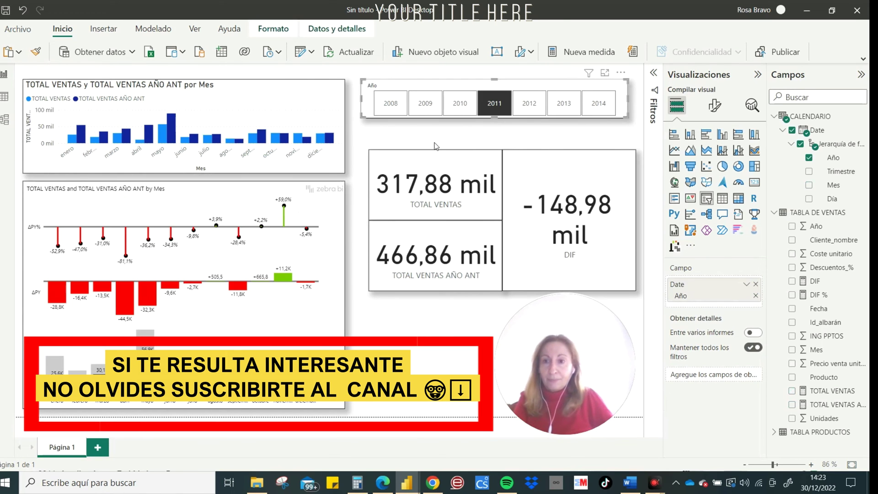
{"action": "left_click", "coordinate": [339, 295]}
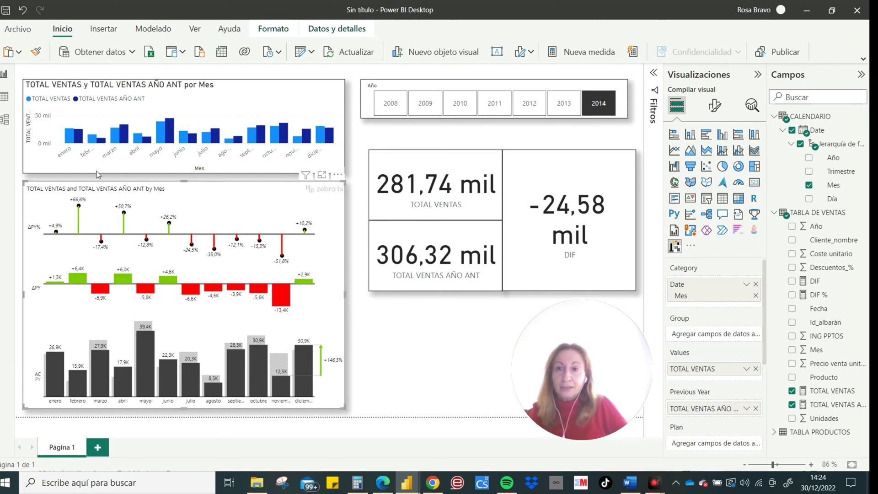
{"action": "left_click", "coordinate": [235, 93]}
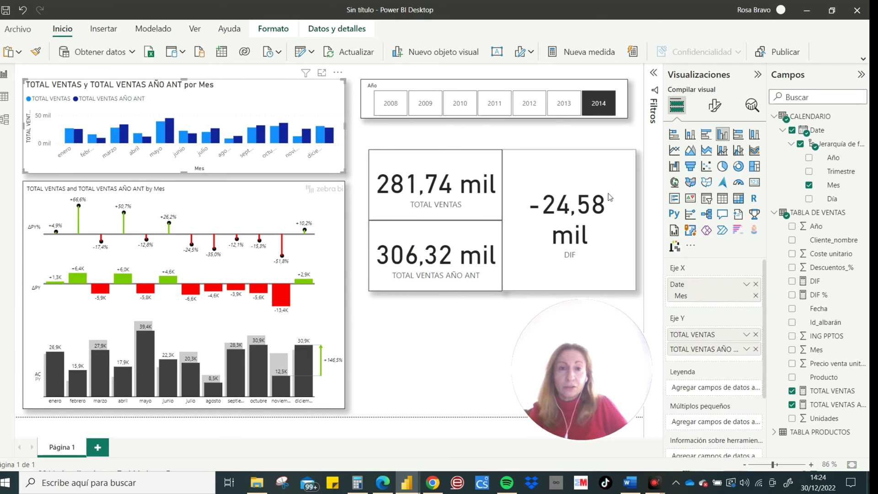
{"action": "mouse_move", "coordinate": [214, 223]}
{"action": "mouse_move", "coordinate": [183, 127]}
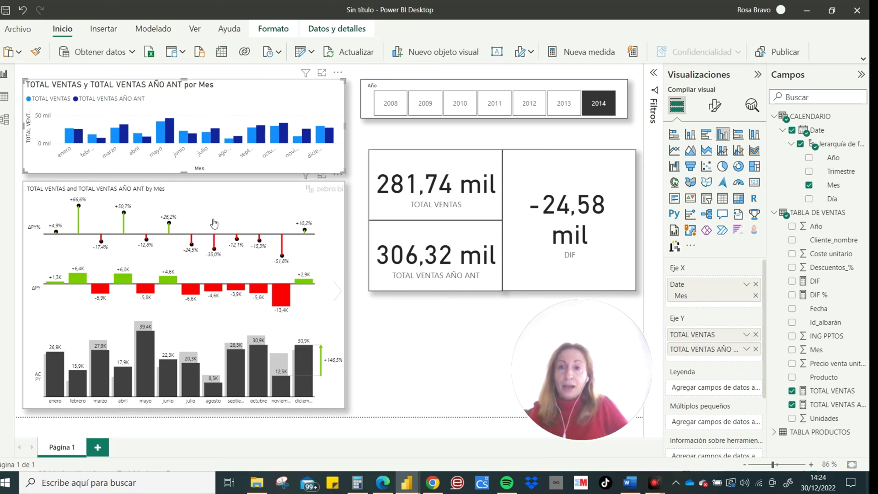
{"action": "left_click", "coordinate": [221, 197]}
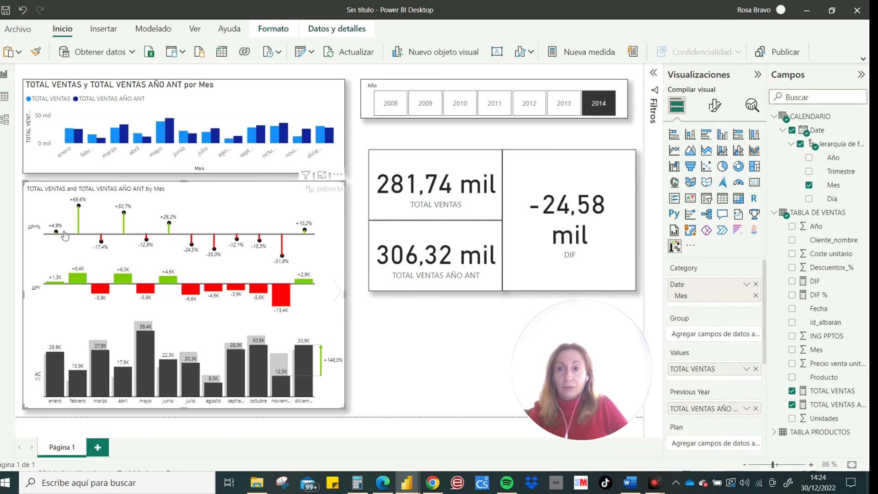
{"action": "mouse_move", "coordinate": [302, 371]}
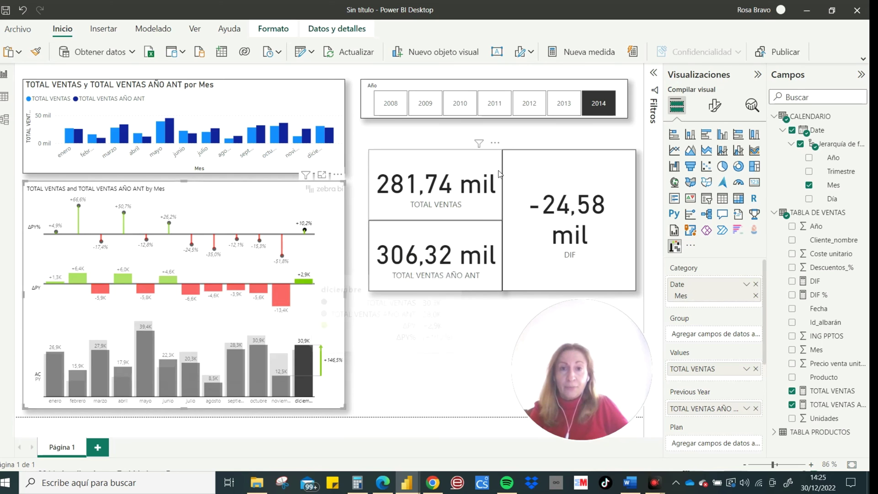
Step: Step the Año slicer down from 2013 to 2009, leaving the report on 2009
{"action": "left_click", "coordinate": [561, 111]}
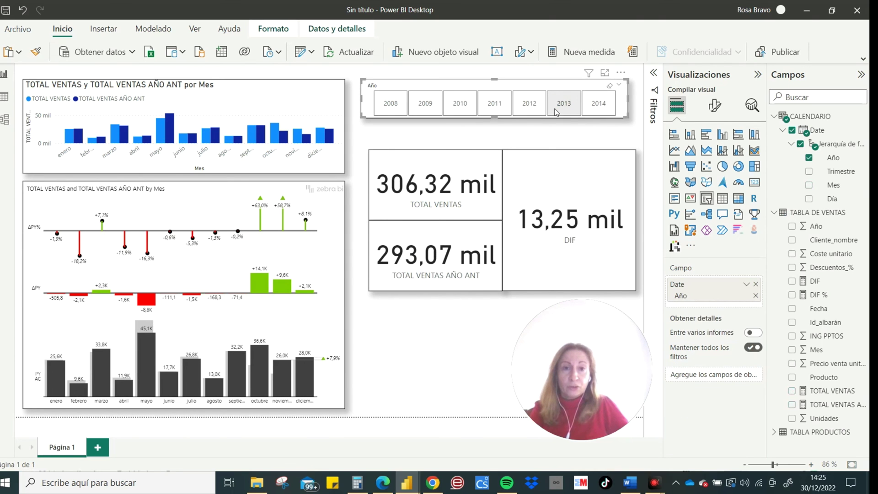
{"action": "left_click", "coordinate": [528, 109]}
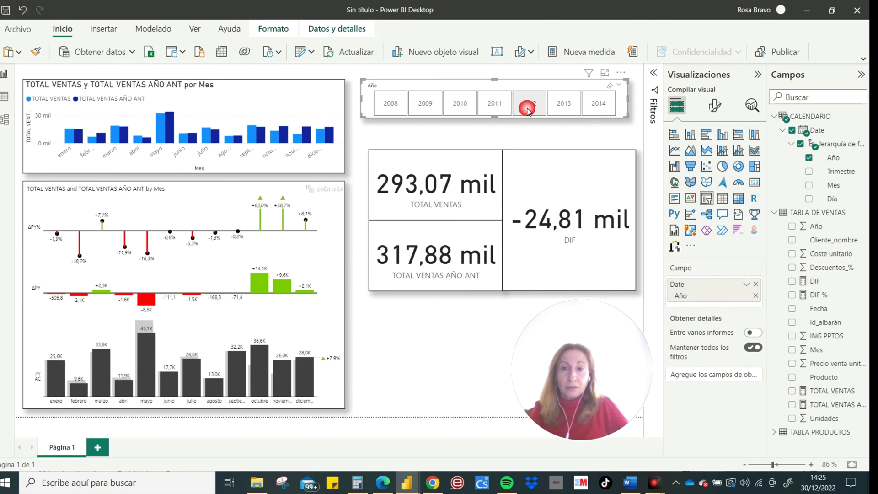
{"action": "left_click", "coordinate": [493, 109]}
{"action": "left_click", "coordinate": [453, 106]}
{"action": "left_click", "coordinate": [434, 105]}
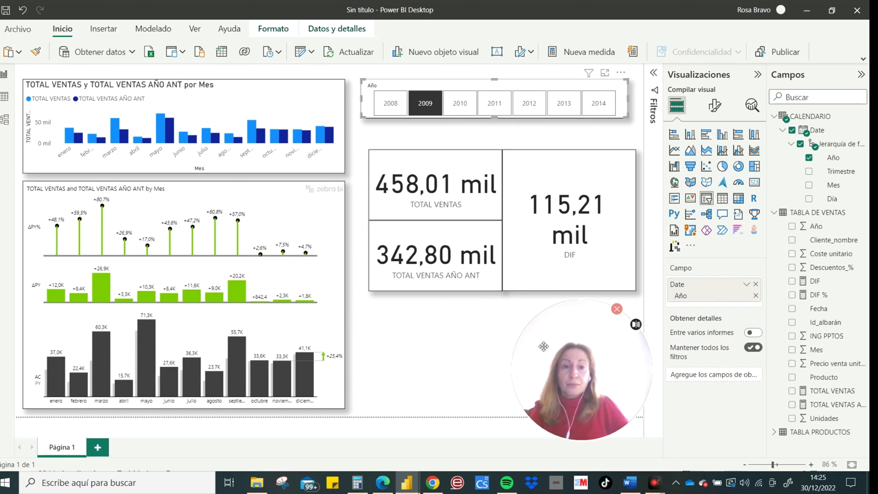
{"action": "left_click_drag", "start_coordinate": [561, 334], "coordinate": [711, 337]}
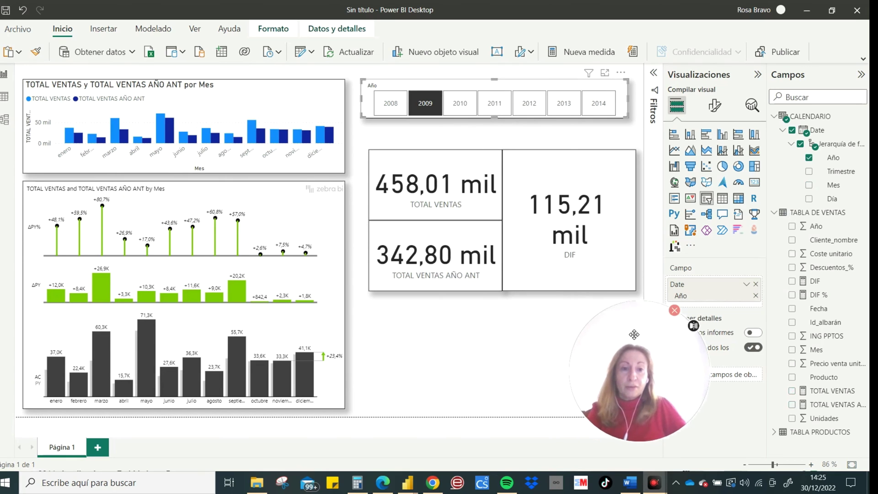
{"action": "left_click", "coordinate": [478, 345]}
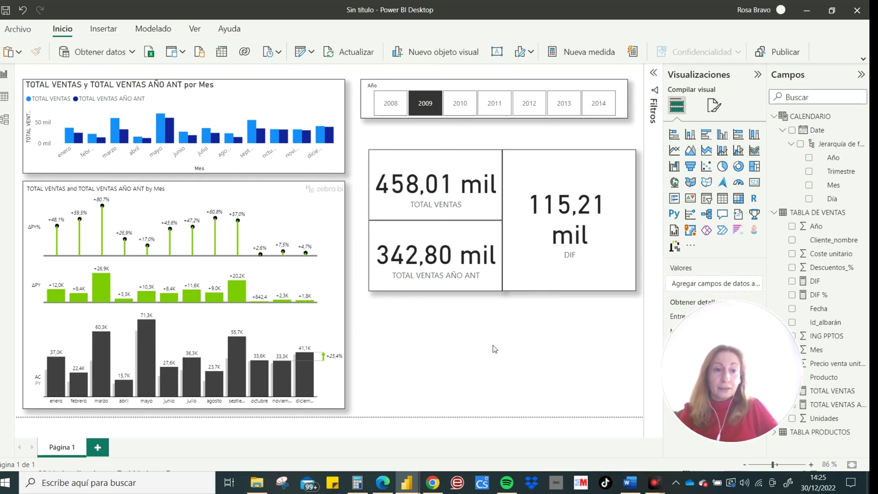
{"action": "left_click", "coordinate": [268, 91]}
Step: Copy and paste the monthly column chart, placing the narrowed copy beneath the cards
{"action": "right_click", "coordinate": [268, 91]}
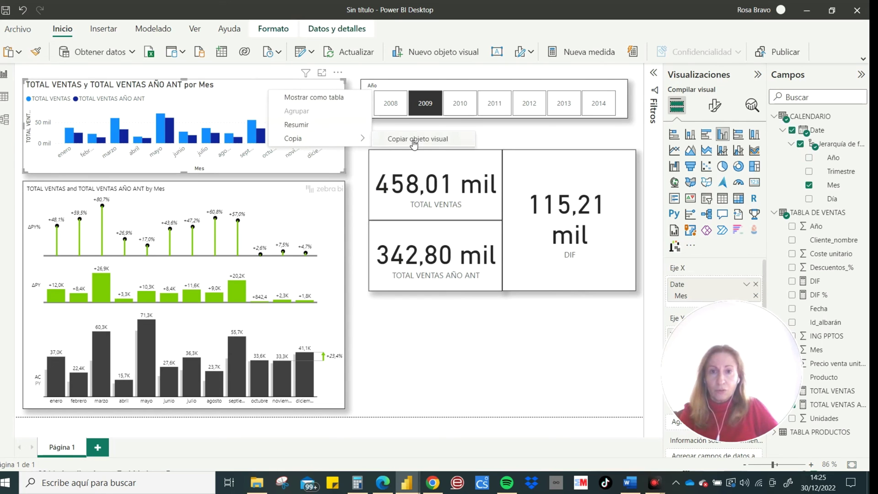
{"action": "mouse_move", "coordinate": [294, 138]}
{"action": "left_click", "coordinate": [414, 139]}
{"action": "left_click", "coordinate": [445, 328]}
{"action": "key", "text": "ctrl+v"}
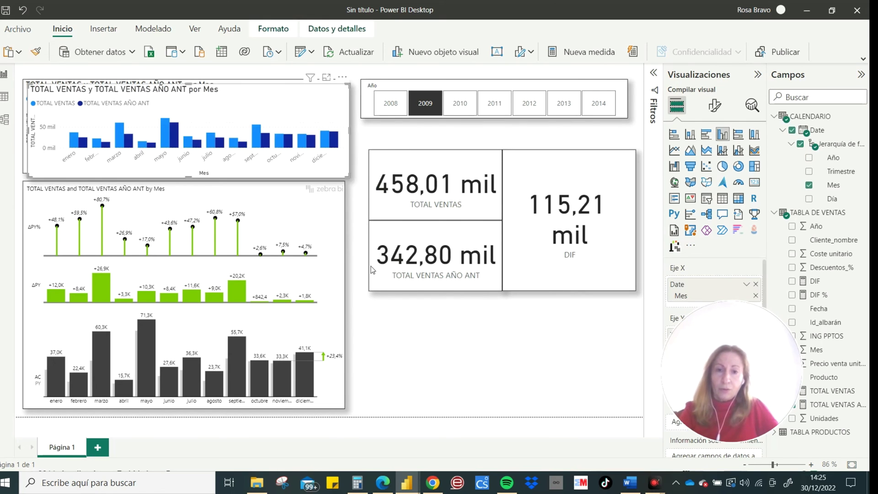
{"action": "left_click_drag", "start_coordinate": [270, 94], "coordinate": [607, 332]}
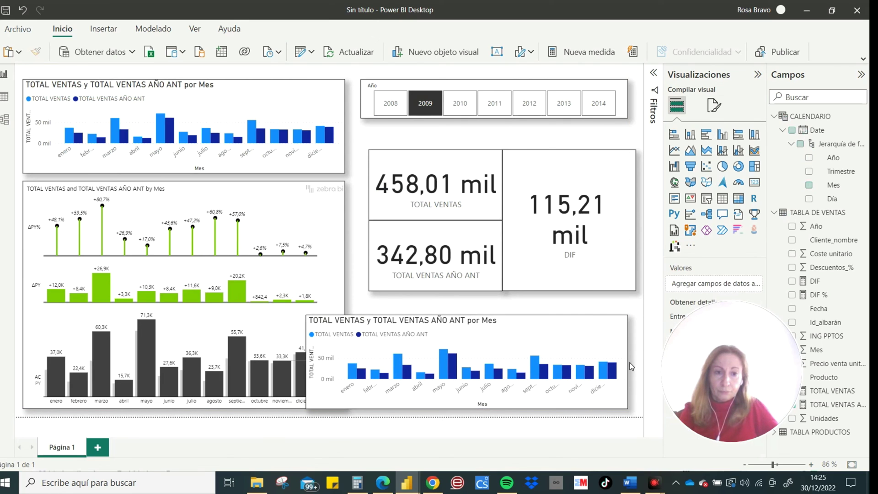
{"action": "left_click_drag", "start_coordinate": [595, 335], "coordinate": [603, 335]}
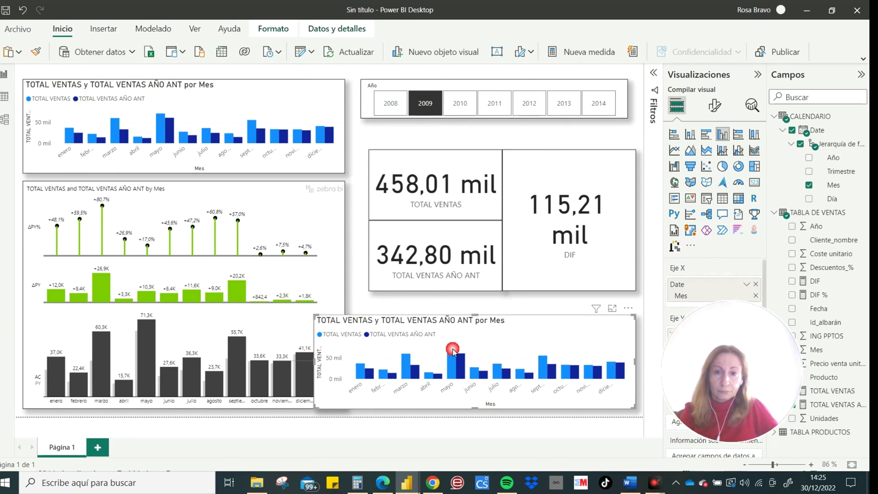
{"action": "left_click_drag", "start_coordinate": [314, 362], "coordinate": [369, 361]}
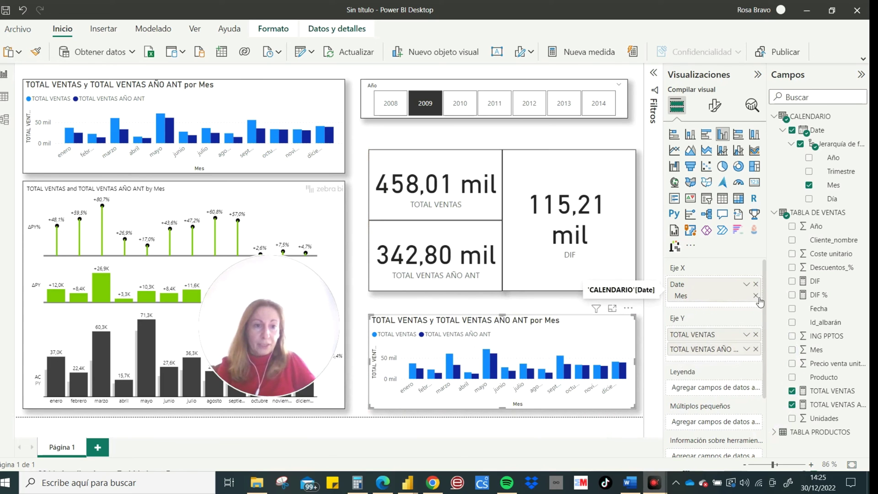
Step: Replace Mes with Año on the copy's Eje X, then test slicer years ending on 2008
{"action": "left_click", "coordinate": [756, 284]}
{"action": "mouse_move", "coordinate": [833, 157]}
{"action": "left_mouse_down"}
{"action": "mouse_move", "coordinate": [771, 269]}
{"action": "mouse_move", "coordinate": [728, 291]}
{"action": "left_mouse_up"}
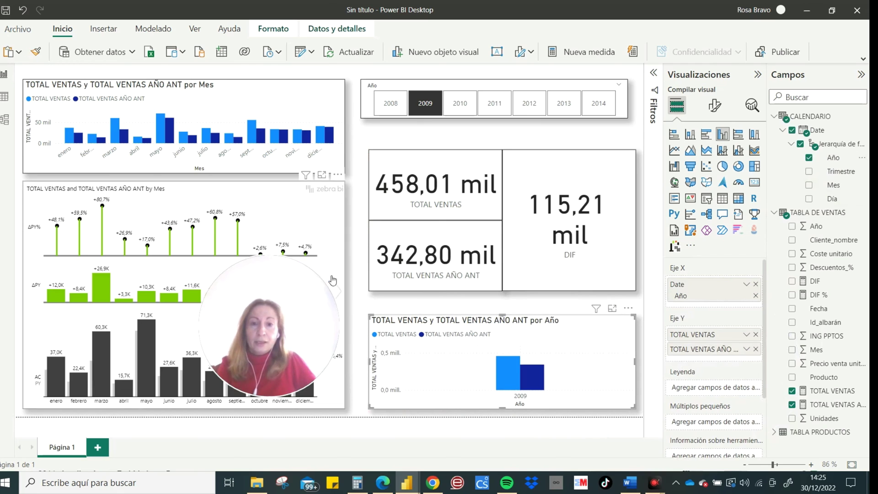
{"action": "mouse_move", "coordinate": [443, 103]}
{"action": "left_click", "coordinate": [442, 110]}
{"action": "left_click", "coordinate": [459, 103]}
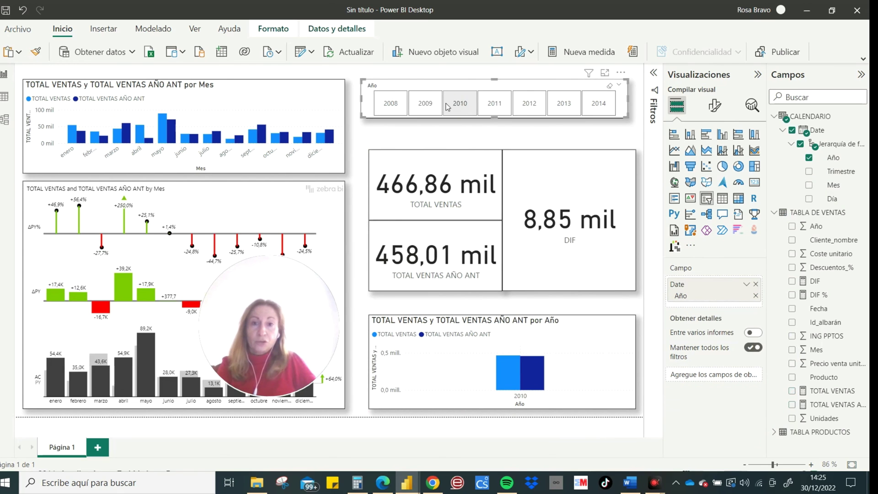
{"action": "left_click", "coordinate": [505, 103]}
{"action": "left_click", "coordinate": [535, 106]}
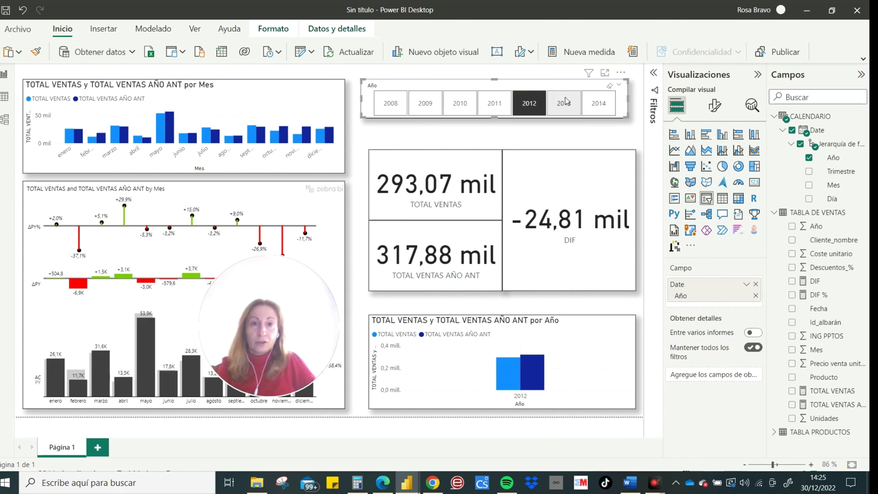
{"action": "left_click", "coordinate": [568, 101]}
{"action": "left_click", "coordinate": [600, 108]}
{"action": "left_click", "coordinate": [461, 110]}
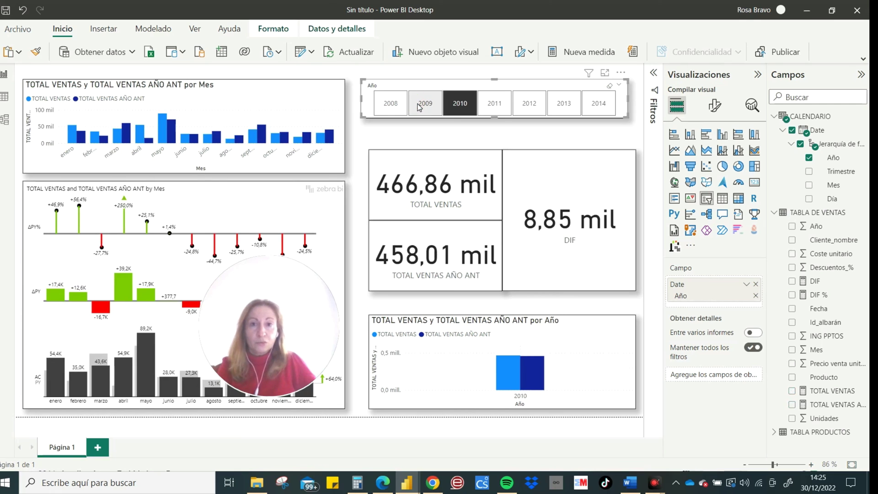
{"action": "left_click", "coordinate": [422, 106]}
{"action": "left_click", "coordinate": [390, 104]}
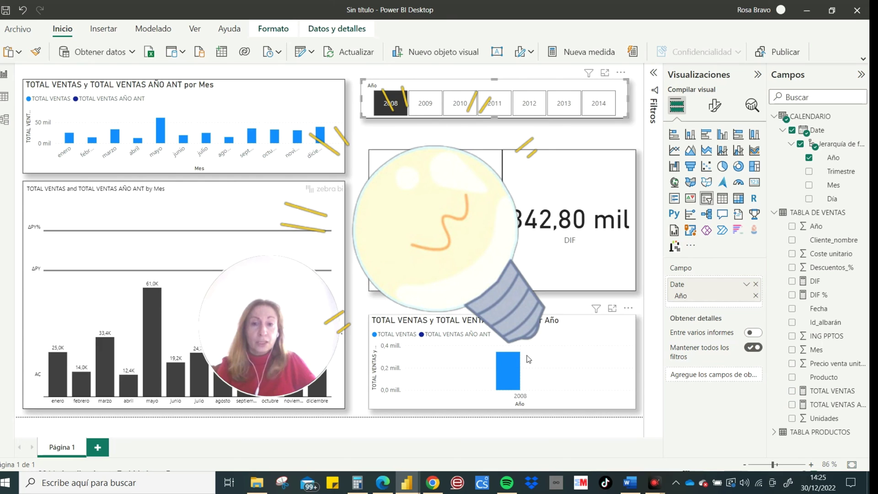
{"action": "mouse_move", "coordinate": [503, 363]}
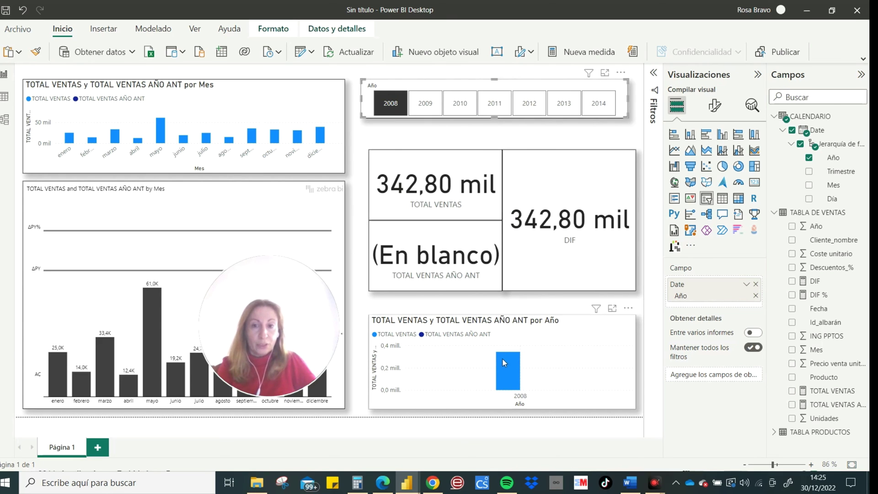
Step: Set the Año slicer's interaction with the yearly comparison chart to Ninguno via Editar interacciones
{"action": "left_click", "coordinate": [327, 28]}
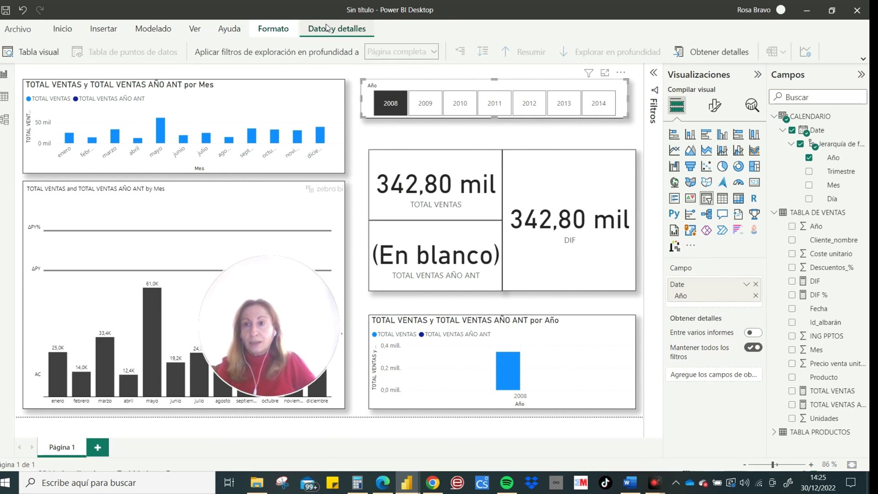
{"action": "left_click", "coordinate": [273, 29]}
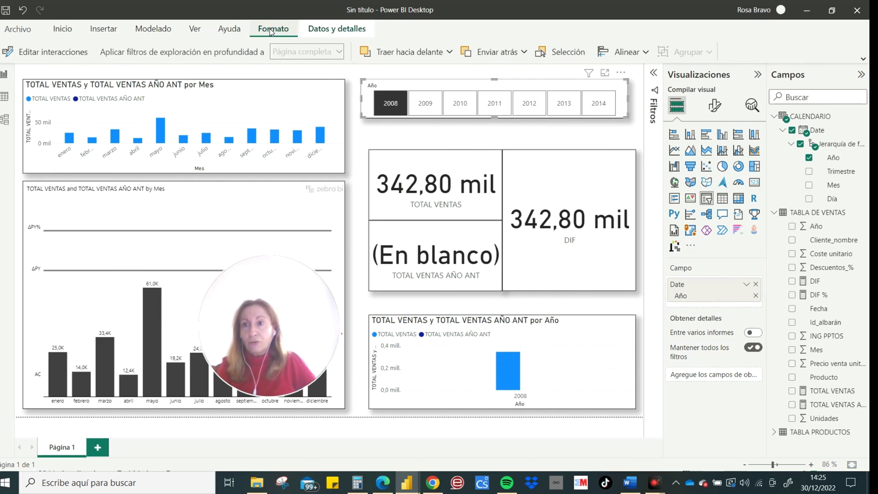
{"action": "left_click", "coordinate": [73, 51]}
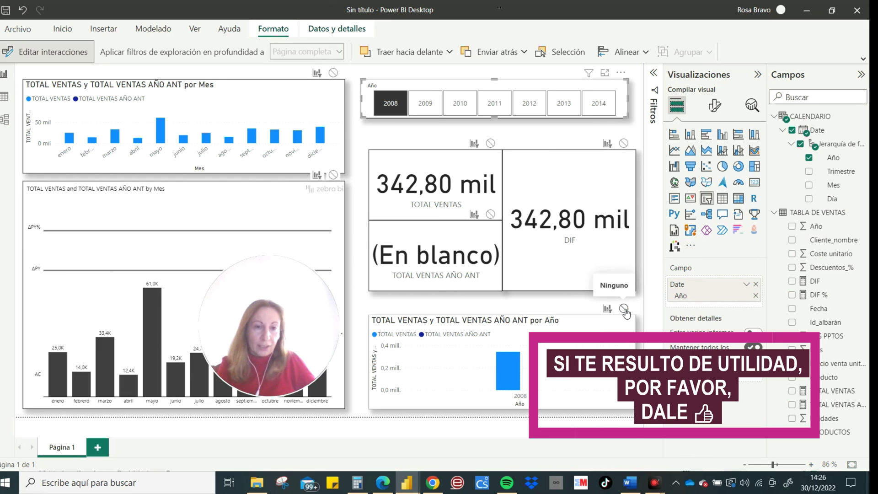
{"action": "left_click", "coordinate": [624, 309]}
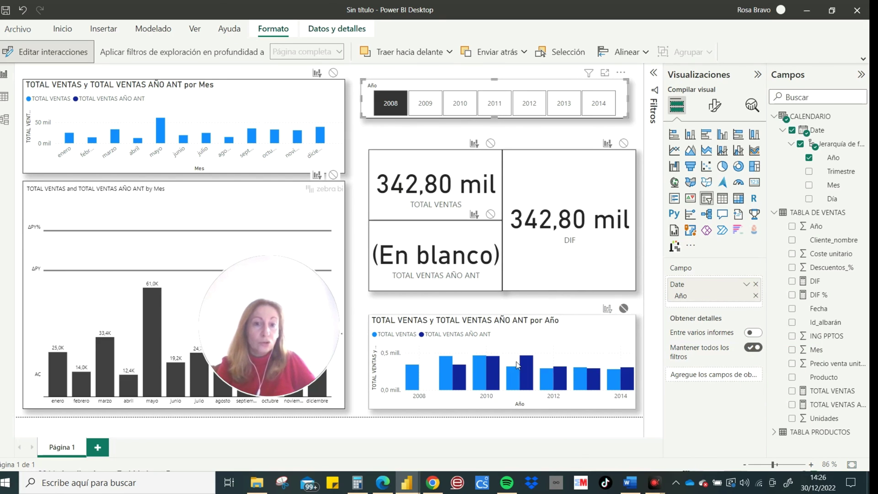
{"action": "left_click", "coordinate": [73, 53]}
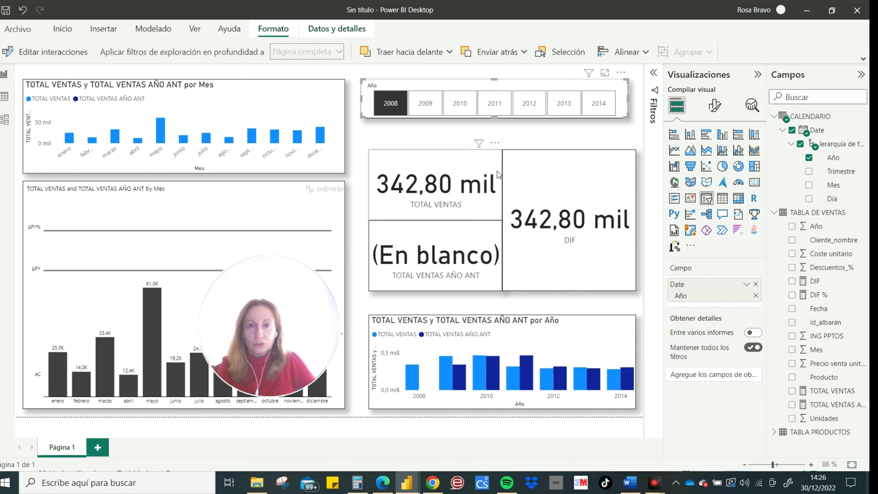
Step: Click through slicer years 2009–2014 to confirm the yearly chart stays unfiltered
{"action": "left_click", "coordinate": [529, 104]}
{"action": "left_click", "coordinate": [494, 103]}
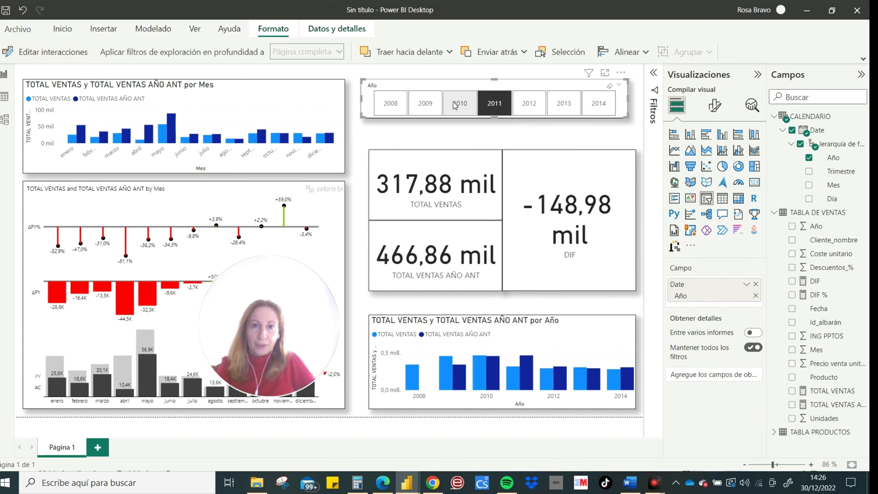
{"action": "left_click", "coordinate": [459, 104]}
{"action": "left_click", "coordinate": [425, 103]}
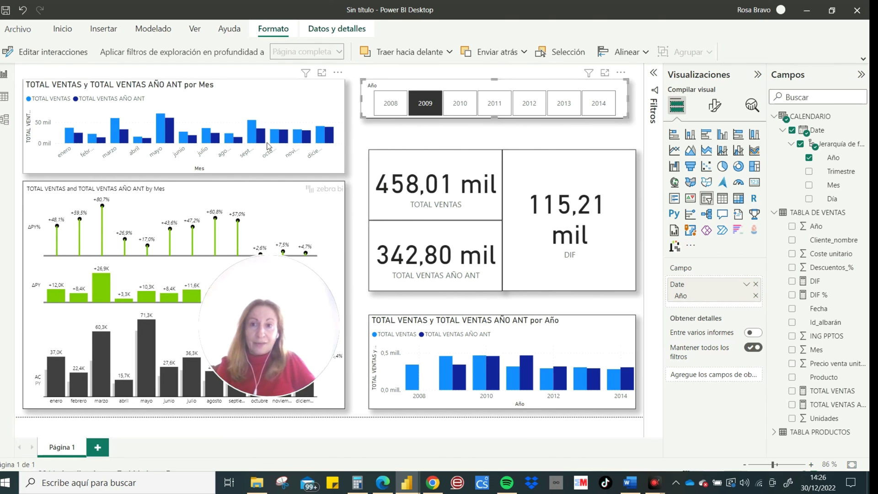
{"action": "left_click", "coordinate": [453, 109]}
{"action": "left_click", "coordinate": [496, 104]}
{"action": "left_click", "coordinate": [524, 104]}
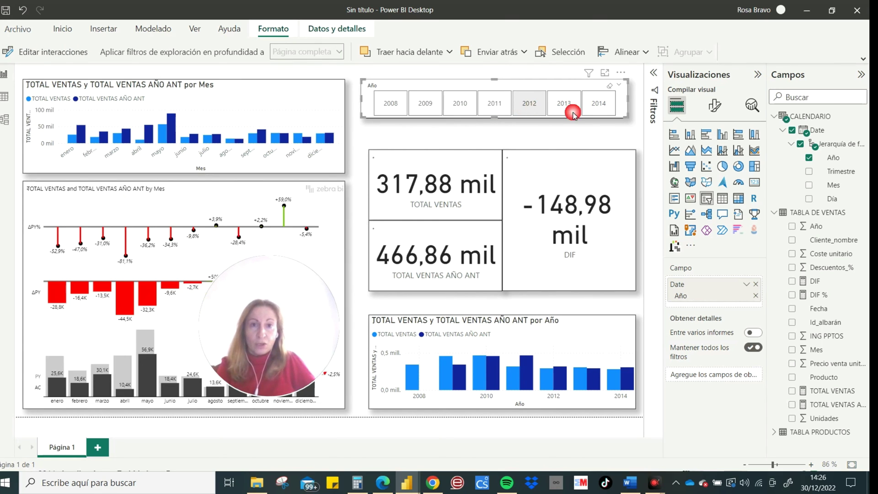
{"action": "left_click", "coordinate": [564, 105]}
{"action": "left_click", "coordinate": [598, 105]}
{"action": "left_click", "coordinate": [460, 105]}
{"action": "left_click", "coordinate": [425, 106]}
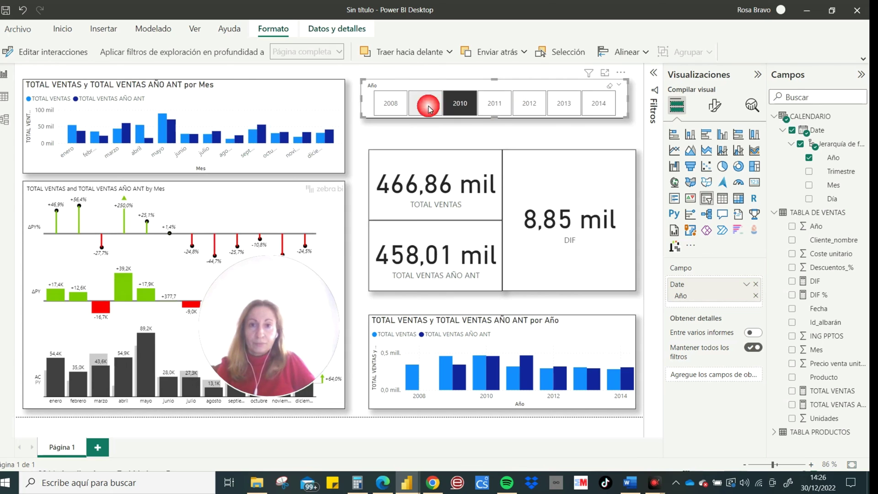
Step: Cycle the slicer through 2011–2013 and leave the report filtered to 2010
{"action": "mouse_move", "coordinate": [290, 294]}
{"action": "left_mouse_down"}
{"action": "mouse_move", "coordinate": [748, 341]}
{"action": "mouse_move", "coordinate": [739, 343]}
{"action": "left_mouse_up"}
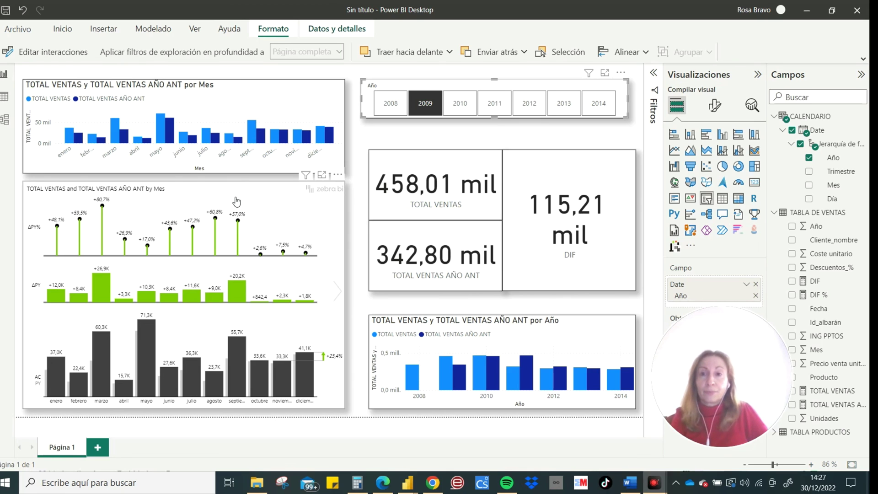
{"action": "left_click", "coordinate": [495, 103]}
{"action": "left_click", "coordinate": [535, 108]}
{"action": "left_click", "coordinate": [564, 104]}
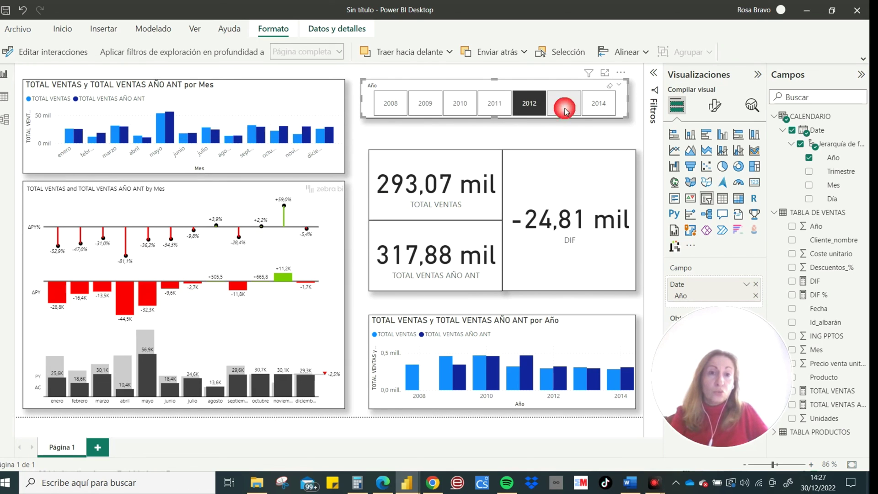
{"action": "left_click", "coordinate": [469, 105]}
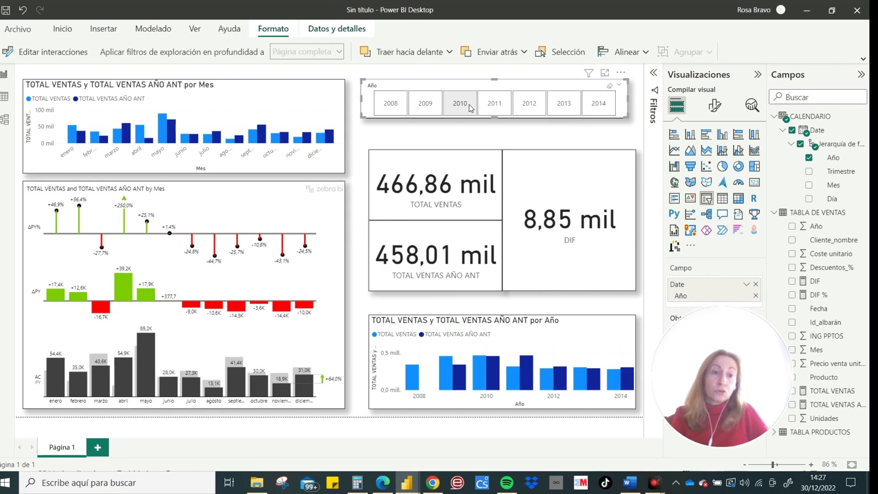